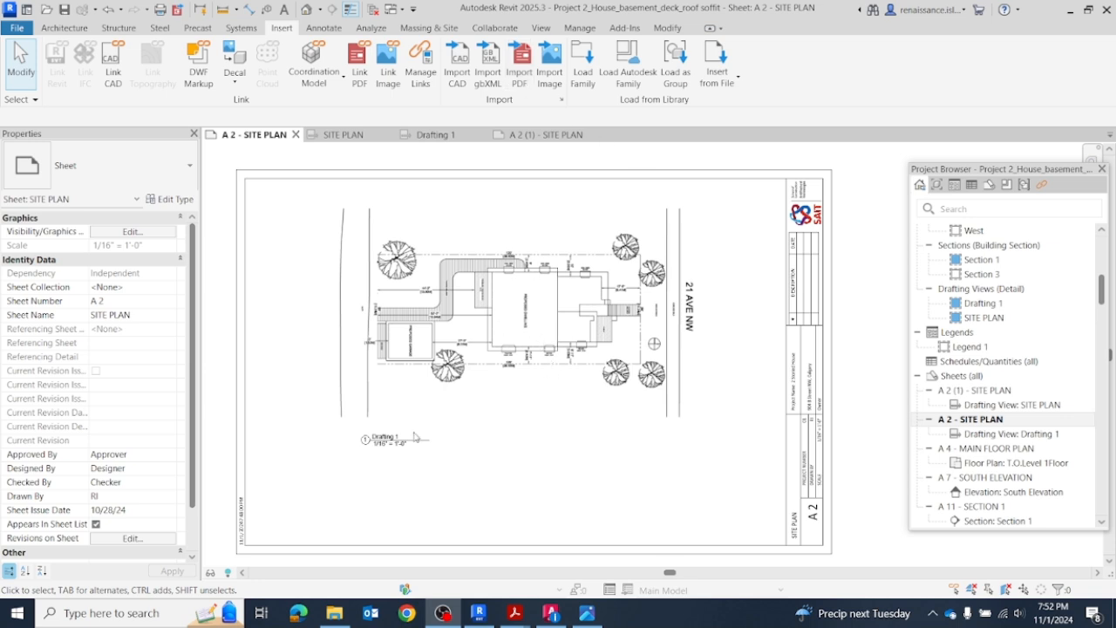
# Step: Switch to the HOUSE_Sample FOR REVIT drawing in AutoCAD and bring the separate single-lot site plan into view
pyautogui.scroll(1, 441, 262)
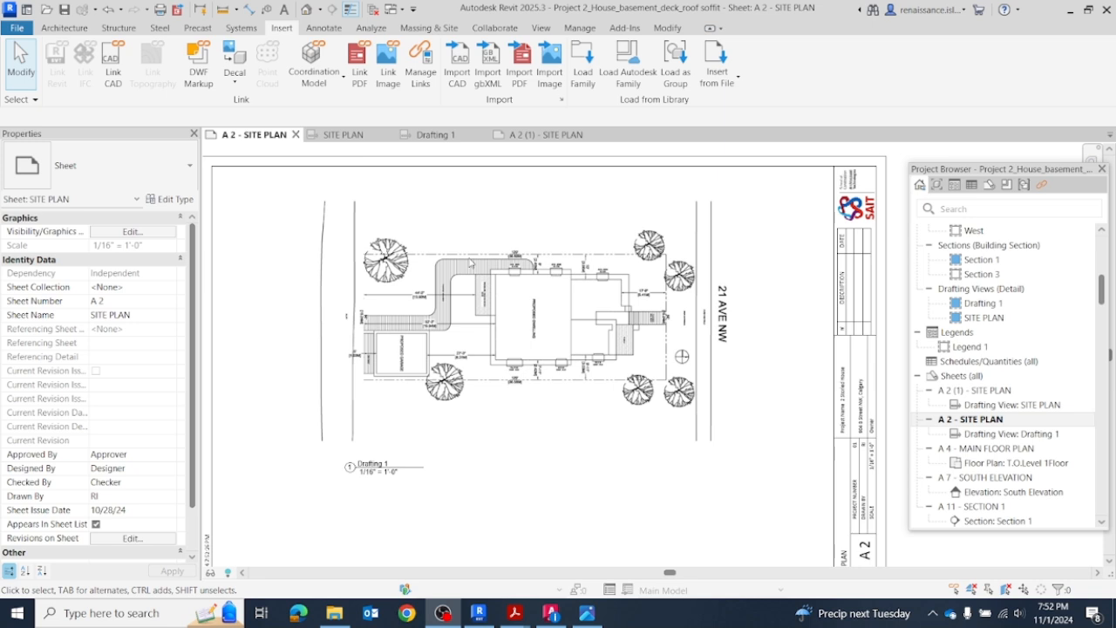
pyautogui.scroll(-1, 549, 410)
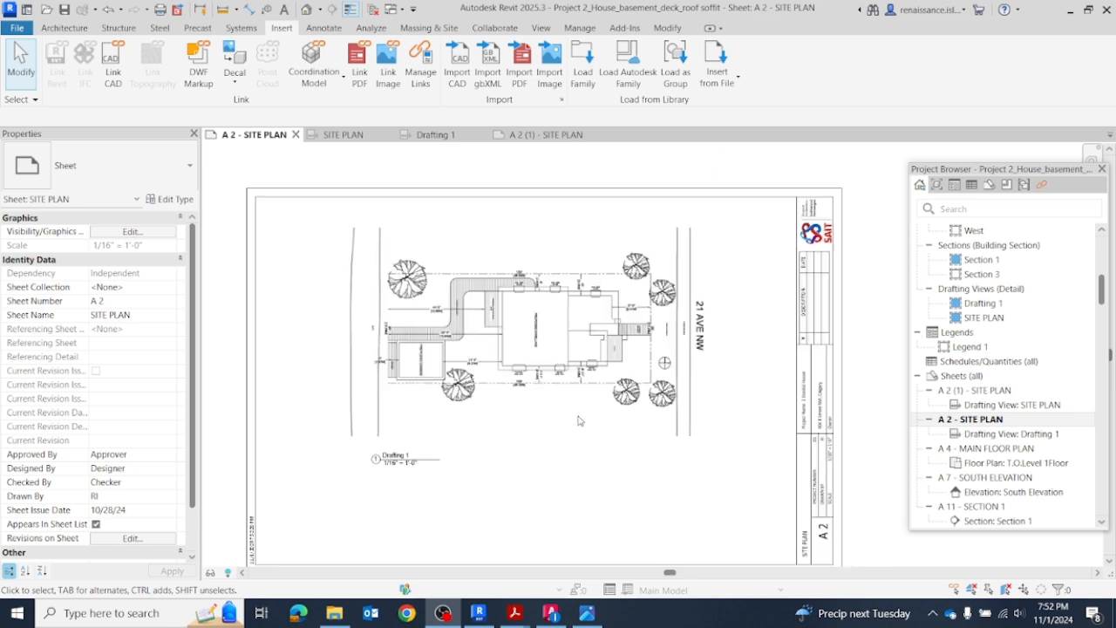
pyautogui.click(551, 612)
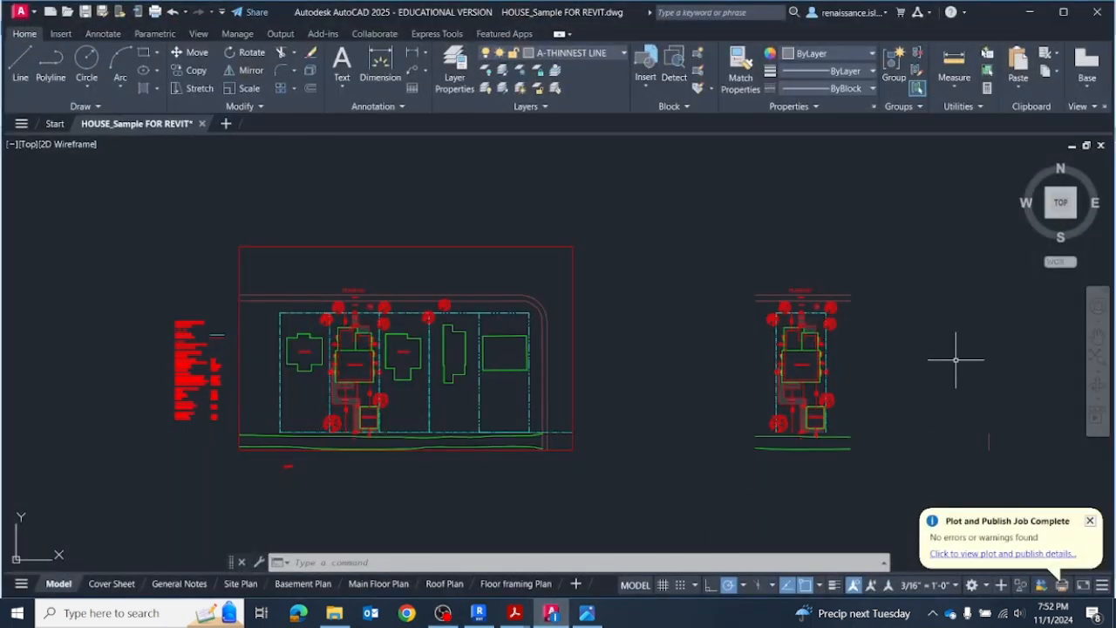
pyautogui.scroll(5, 952, 367)
pyautogui.scroll(-4, 898, 349)
pyautogui.moveTo(866, 386)
pyautogui.mouseDown(button='middle')
pyautogui.moveTo(771, 357)
pyautogui.moveTo(762, 367)
pyautogui.mouseUp(button='middle')
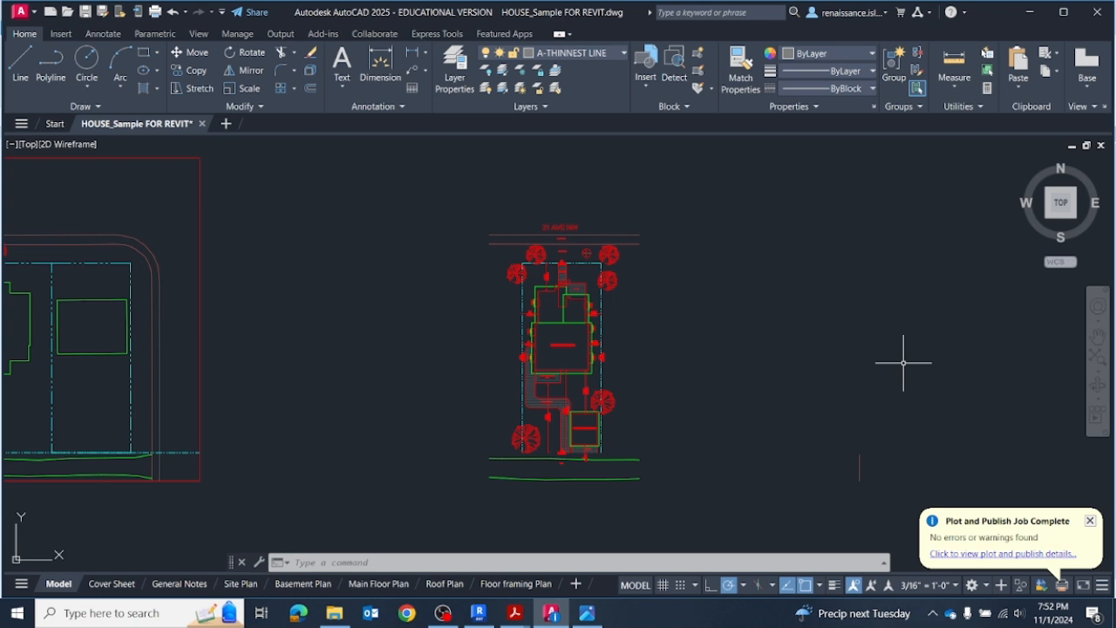
# Step: Start a single-sheet plot of the model space with the Bluebeam PDF printer on 11 x 17 paper
pyautogui.click(154, 12)
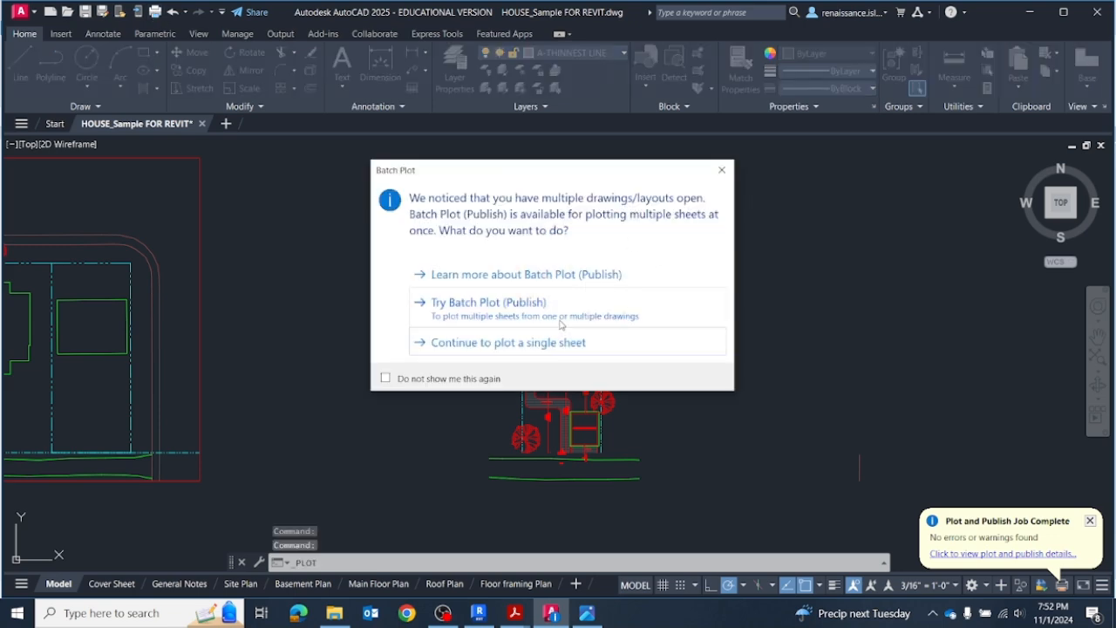
pyautogui.click(507, 343)
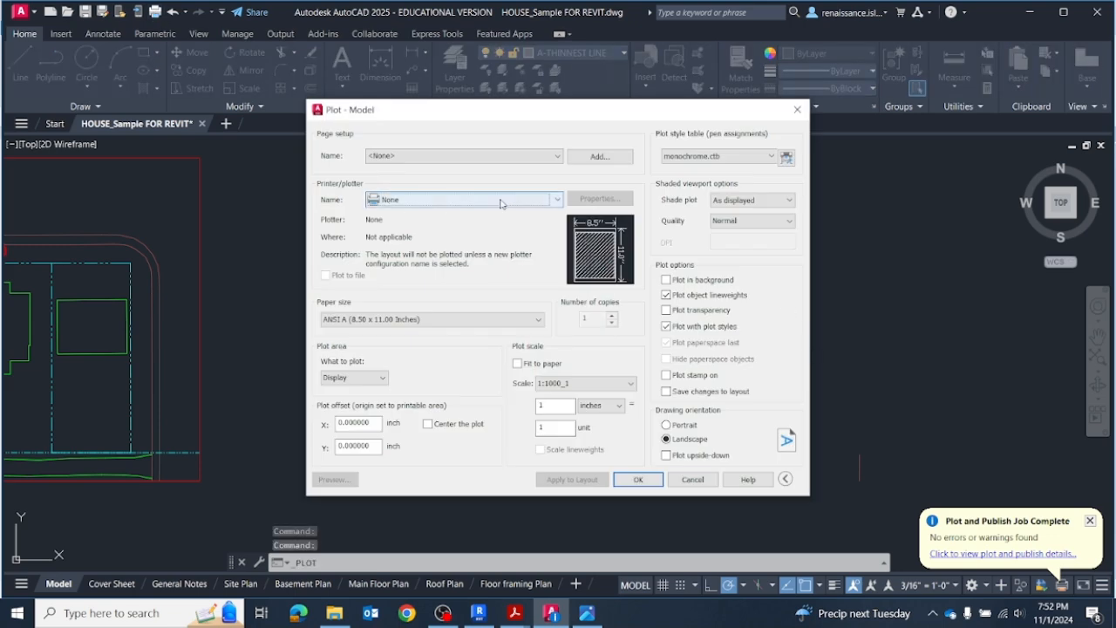
pyautogui.click(556, 200)
pyautogui.click(408, 288)
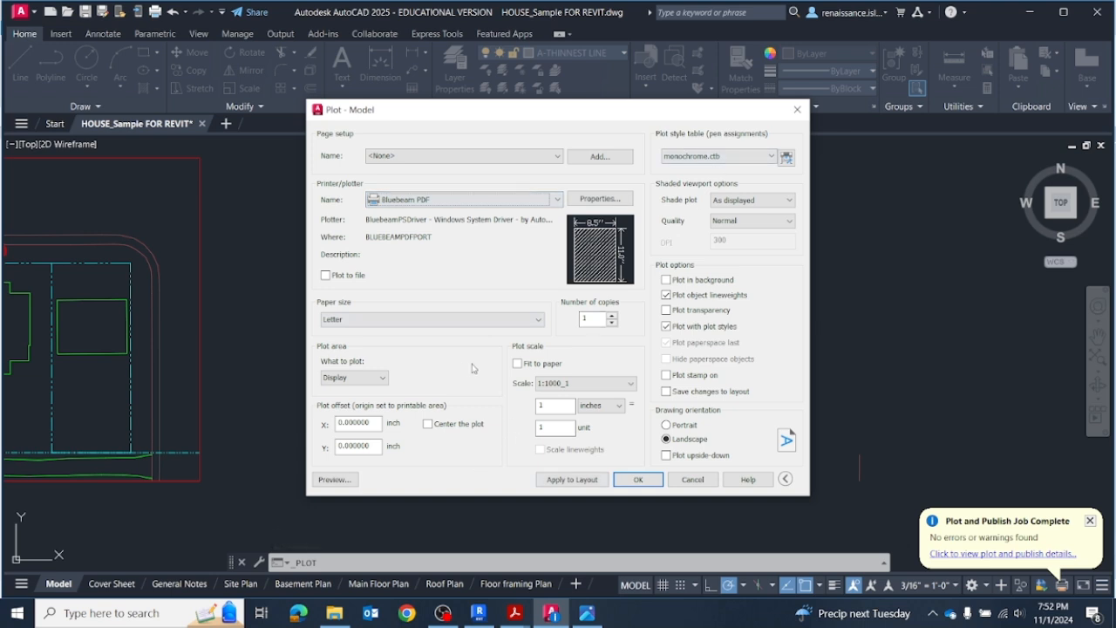
pyautogui.click(537, 320)
pyautogui.click(340, 381)
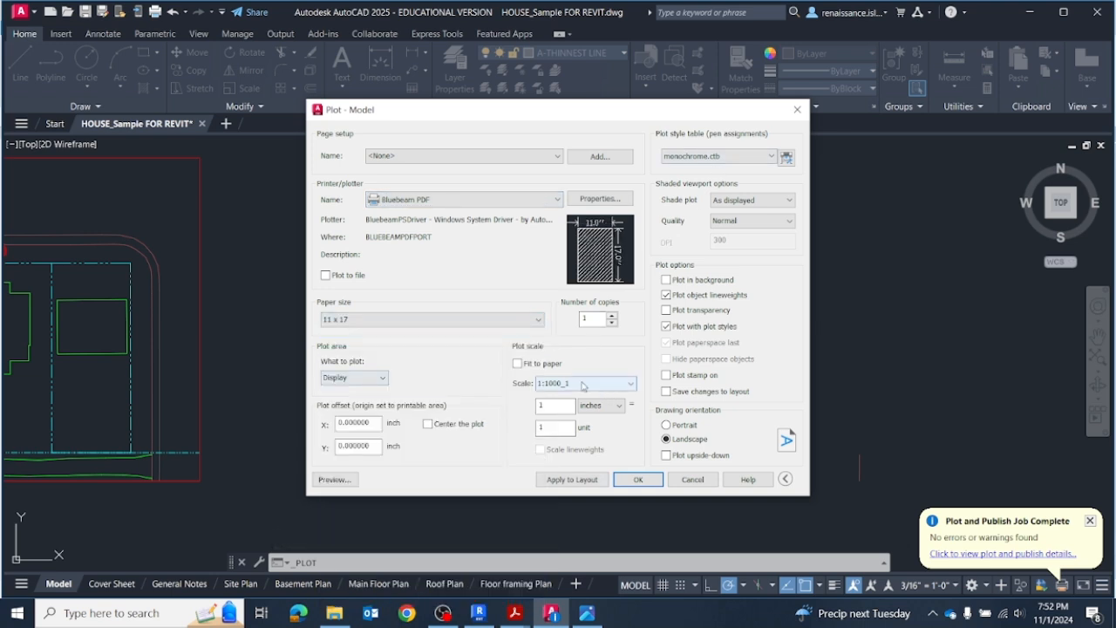
# Step: Set the plot scale to 1/16" = 1'-0" and center the plot on the paper
pyautogui.click(632, 385)
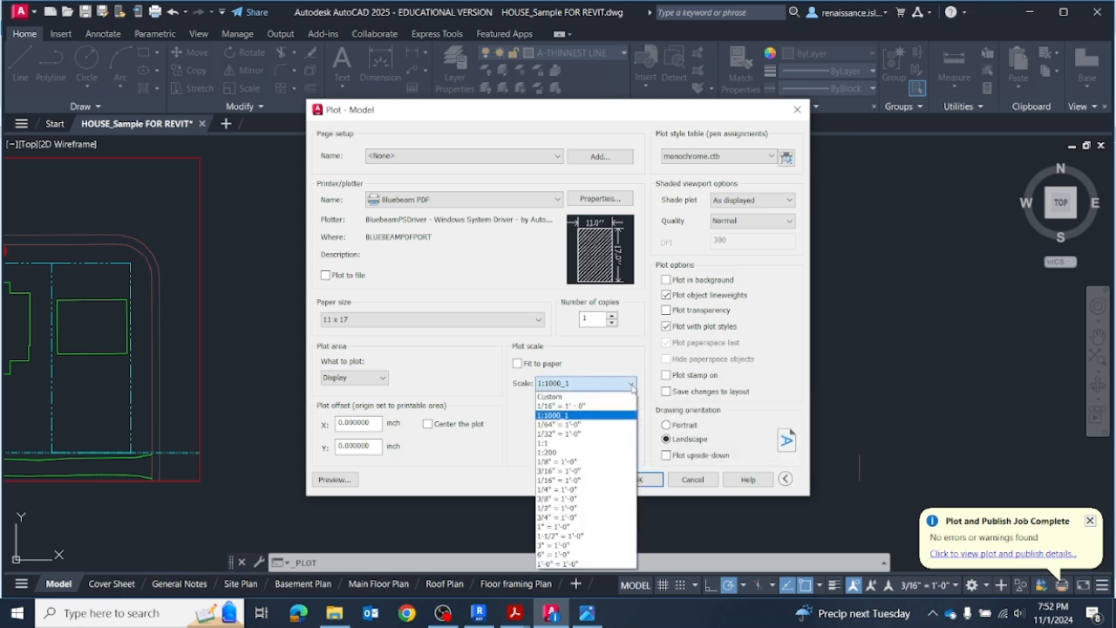
pyautogui.click(565, 405)
pyautogui.click(428, 424)
# Step: Define the plot area as a window enclosing the whole single-lot site plan, from above 21 AVE NW to below the rear lane
pyautogui.click(384, 379)
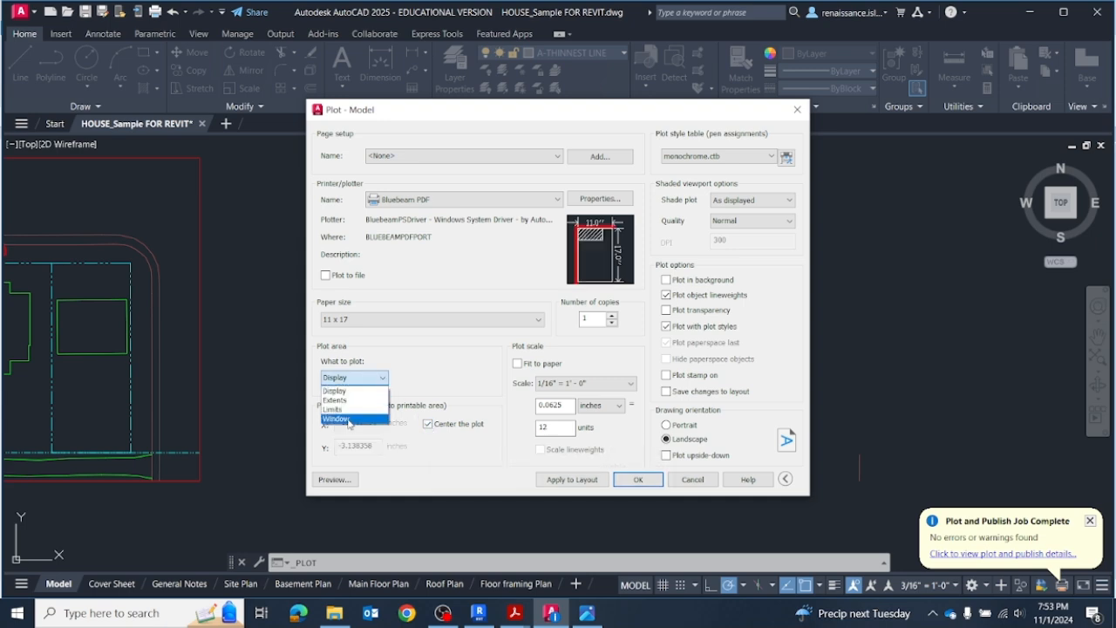
pyautogui.click(351, 420)
pyautogui.click(476, 216)
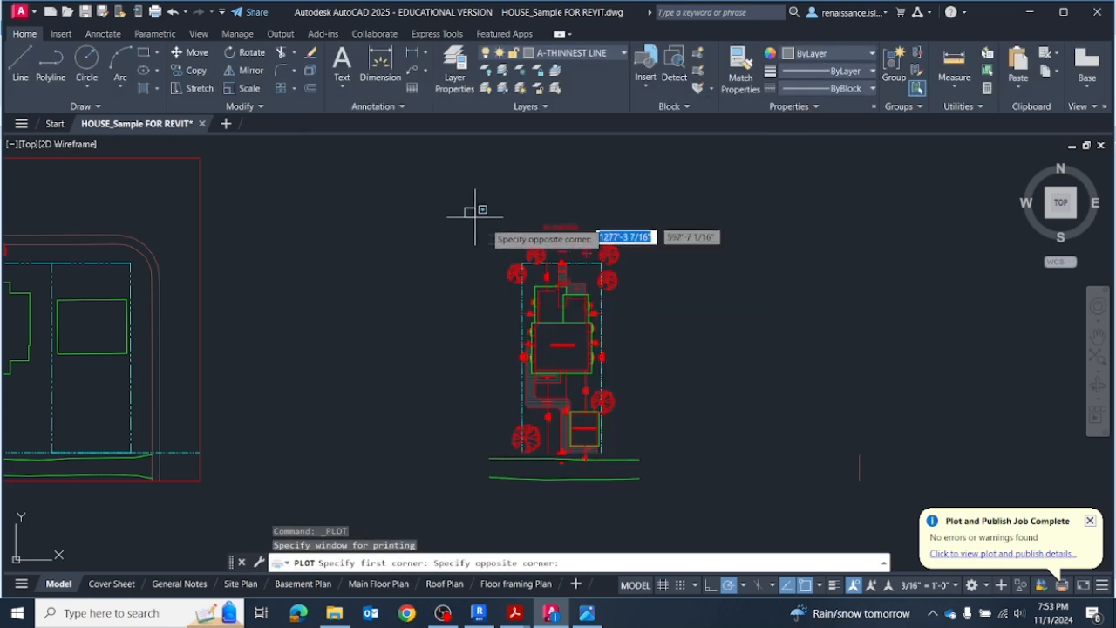
pyautogui.click(668, 494)
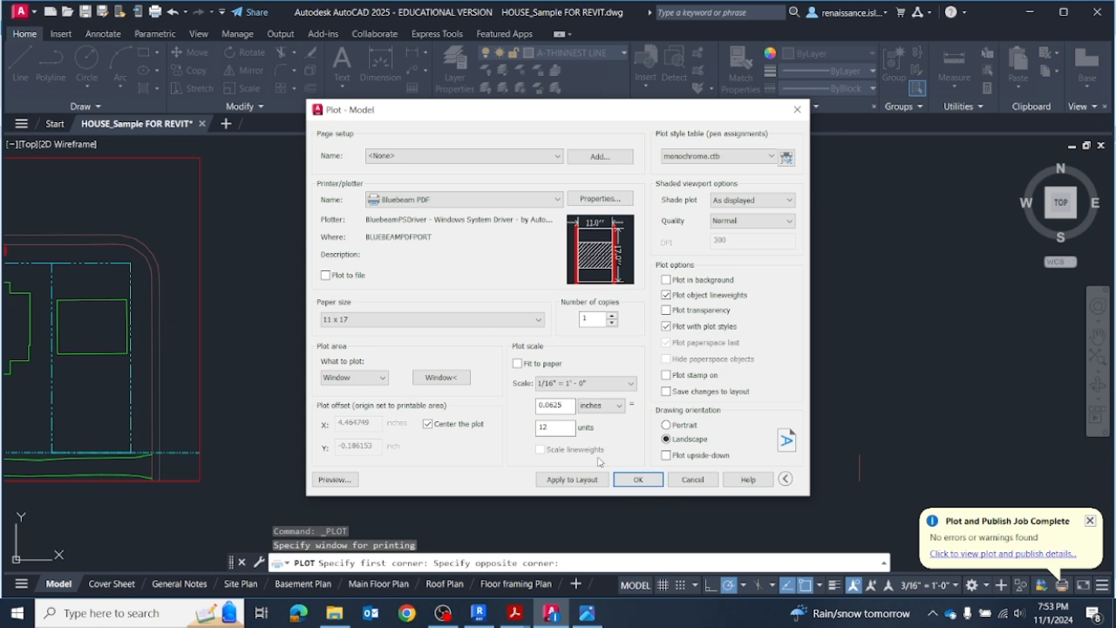
# Step: Run the plot despite the annotation scale mismatch and save the PDF with a new ending replacing "Model (1)" in its file name
pyautogui.click(639, 480)
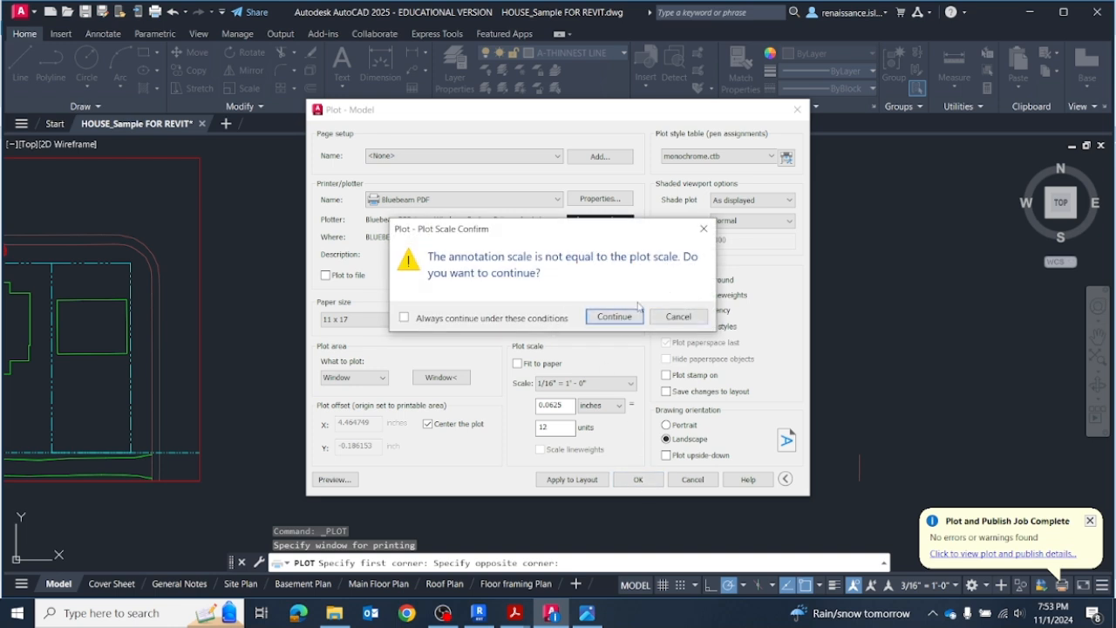
pyautogui.click(632, 319)
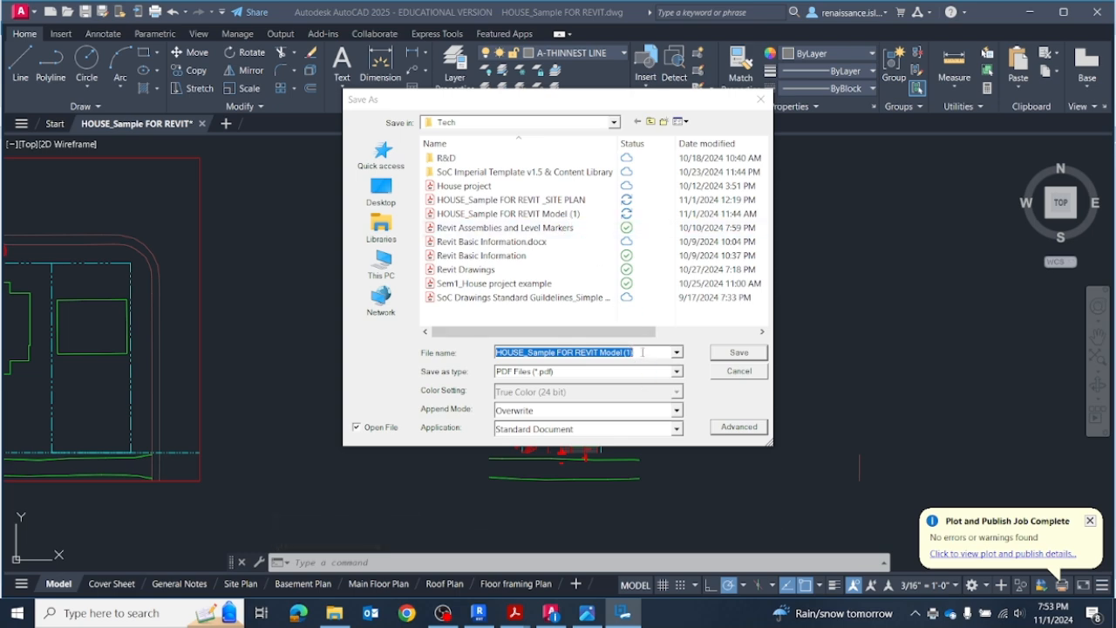
pyautogui.click(642, 351)
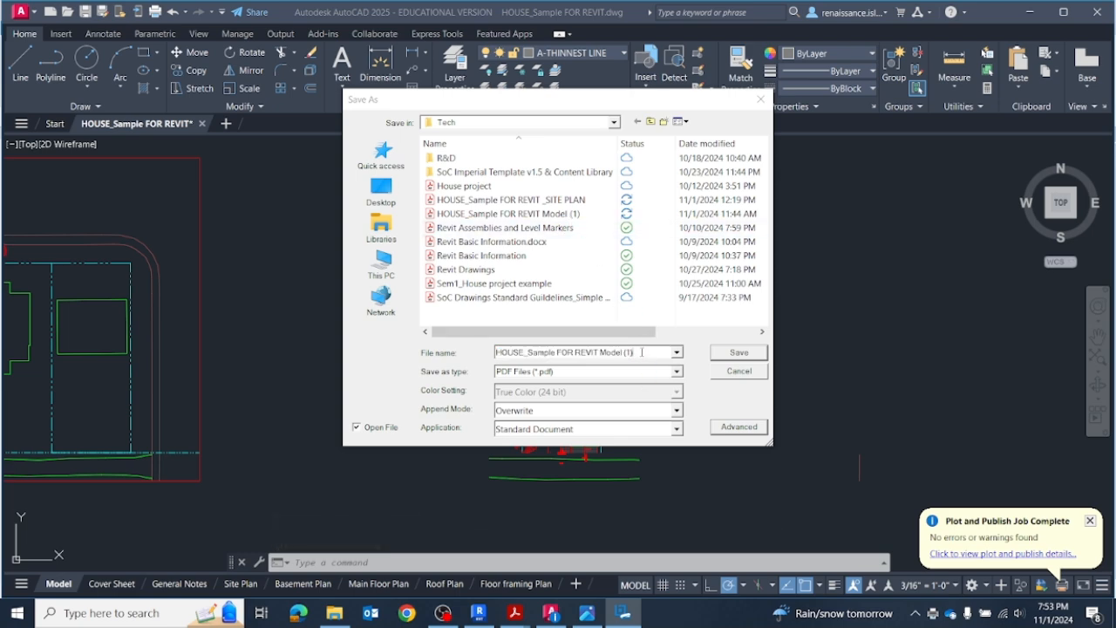
pyautogui.moveTo(634, 352); pyautogui.dragTo(600, 352)
pyautogui.write('S')
pyautogui.click(738, 352)
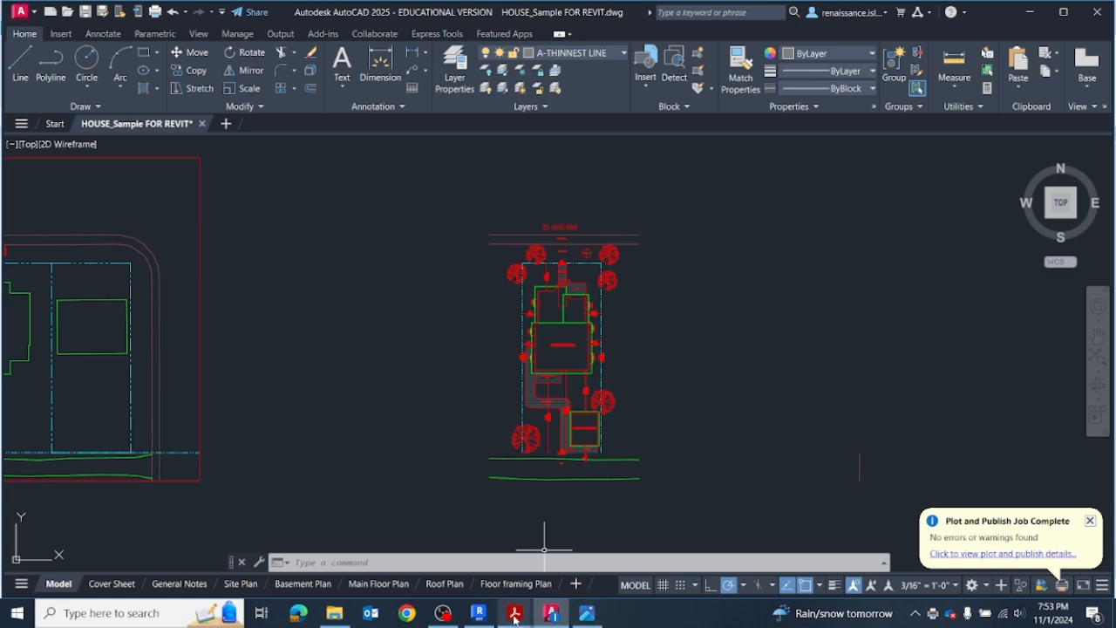
# Step: Examine the plotted site plan PDF in Acrobat at full window size, then return to the AutoCAD drawing
pyautogui.moveTo(514, 613)
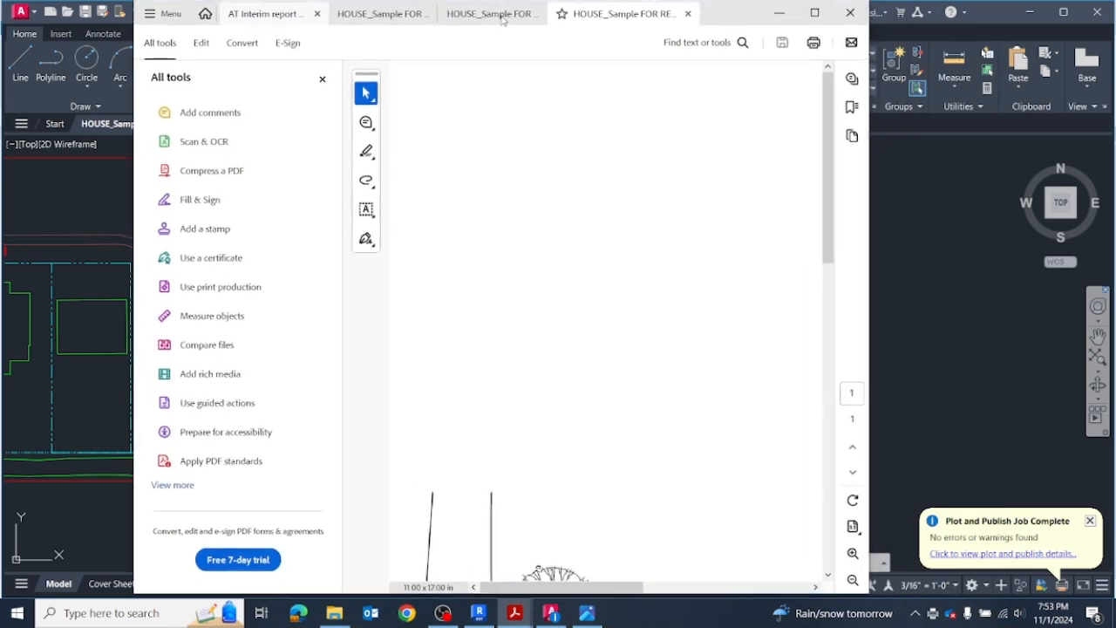
pyautogui.scroll(-5, 471, 270)
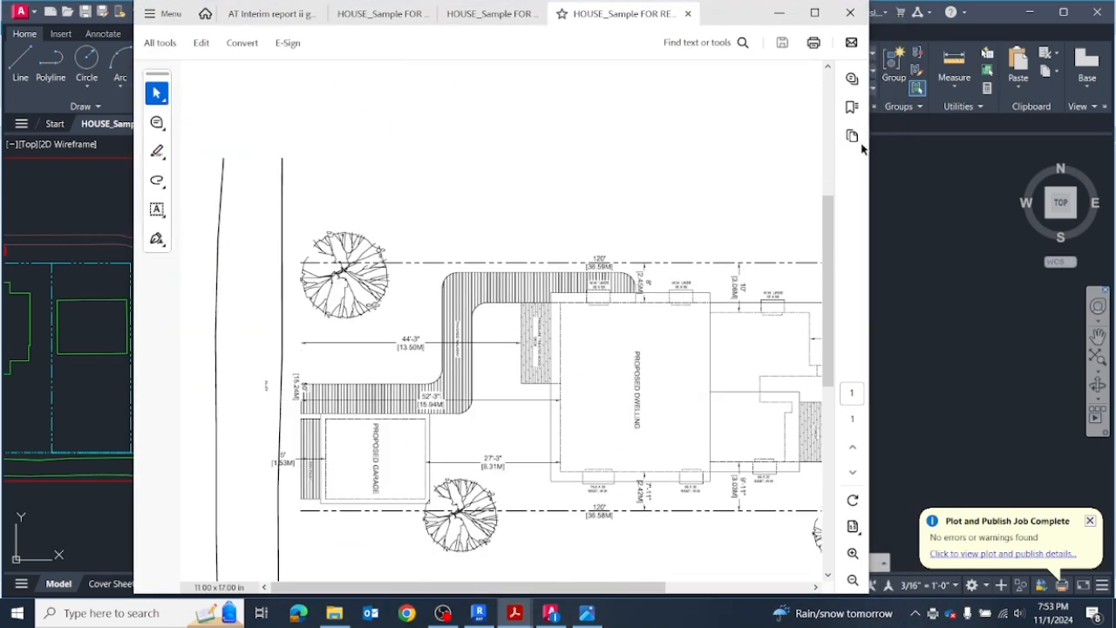
pyautogui.click(814, 12)
pyautogui.scroll(-2, 689, 248)
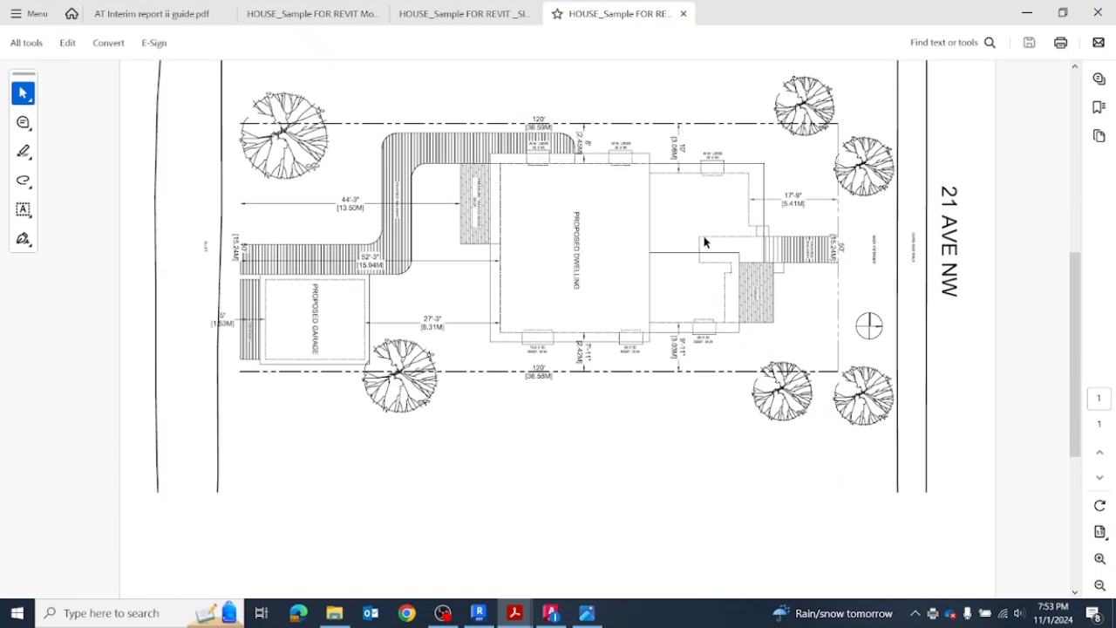
pyautogui.scroll(1, 706, 240)
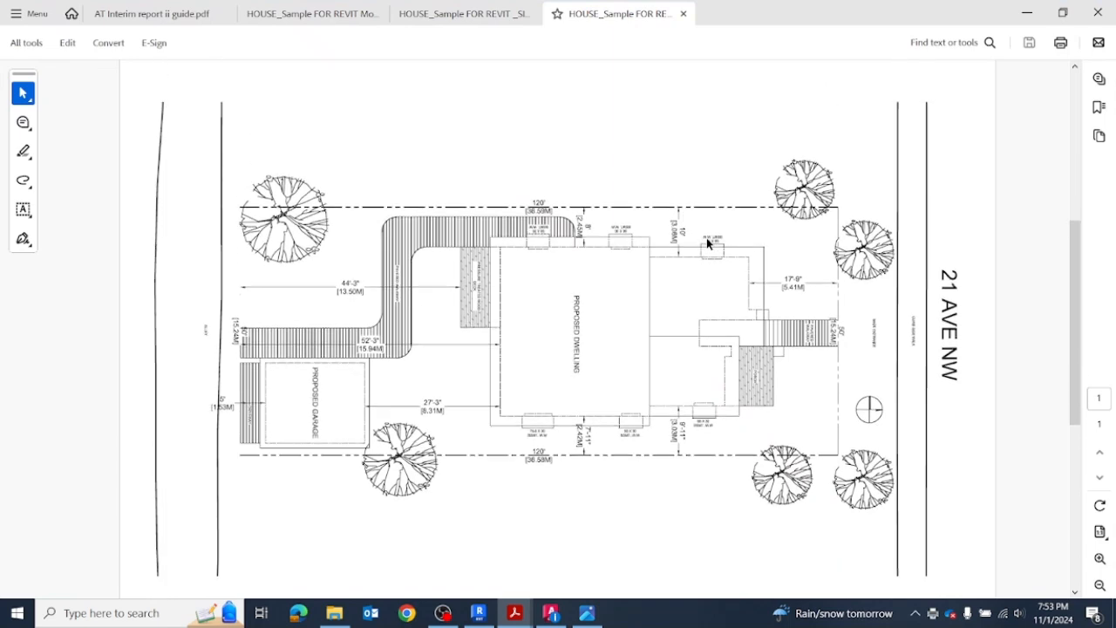
pyautogui.click(1027, 12)
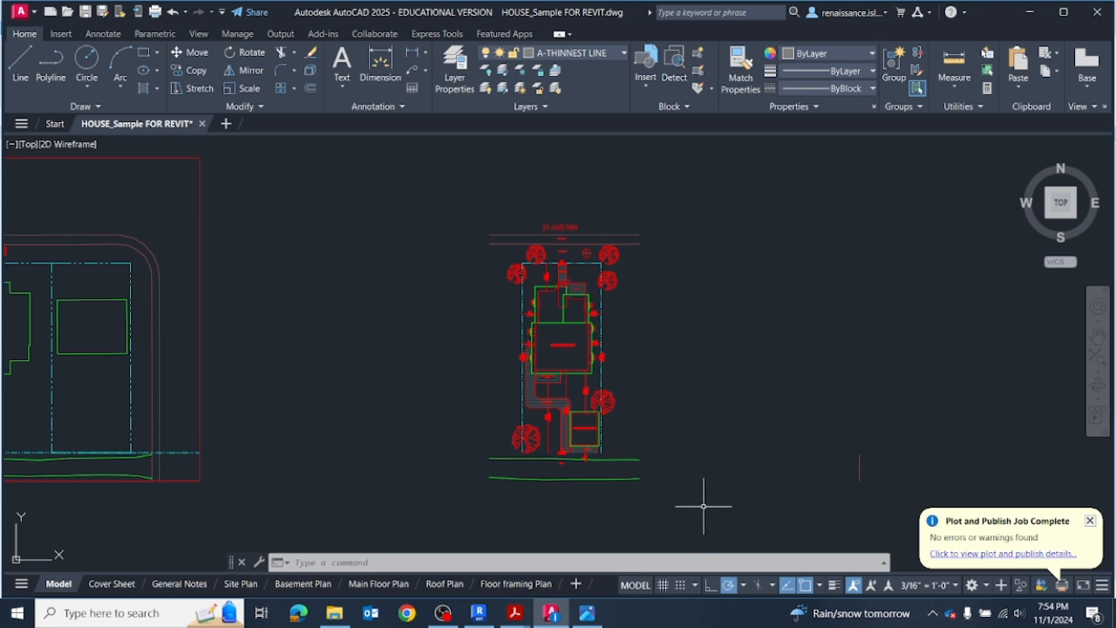
# Step: Compare the A 2 - SITE PLAN sheet in Revit with the full-block site plan in the AutoCAD drawing
pyautogui.click(478, 612)
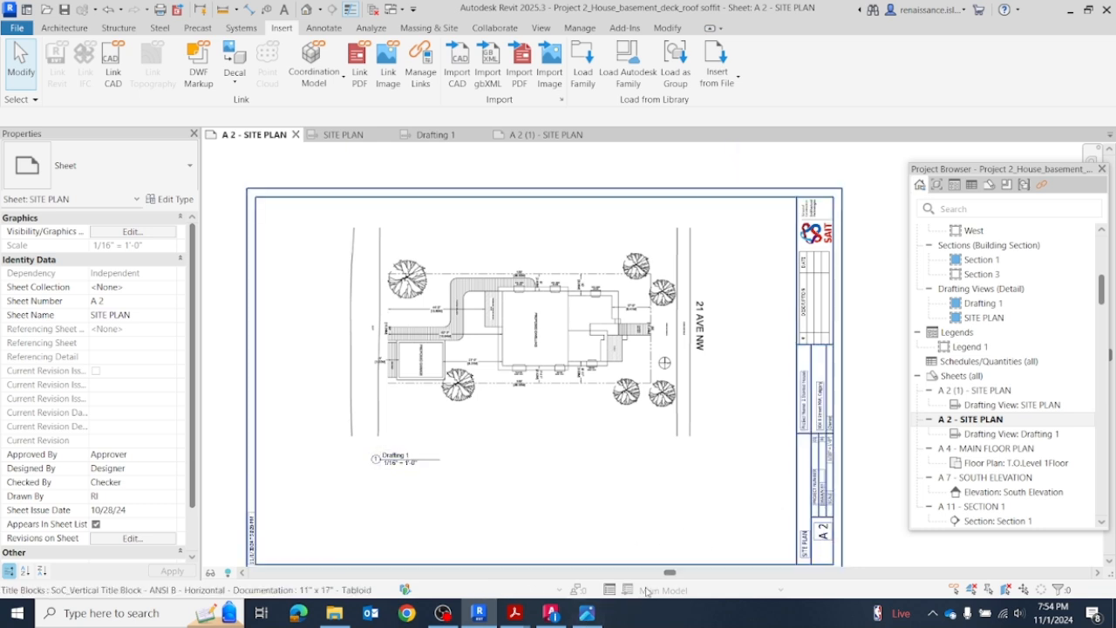
pyautogui.click(550, 614)
pyautogui.scroll(-3, 337, 363)
pyautogui.moveTo(253, 245)
pyautogui.mouseDown(button='middle')
pyautogui.moveTo(340, 236)
pyautogui.moveTo(591, 248)
pyautogui.mouseUp(button='middle')
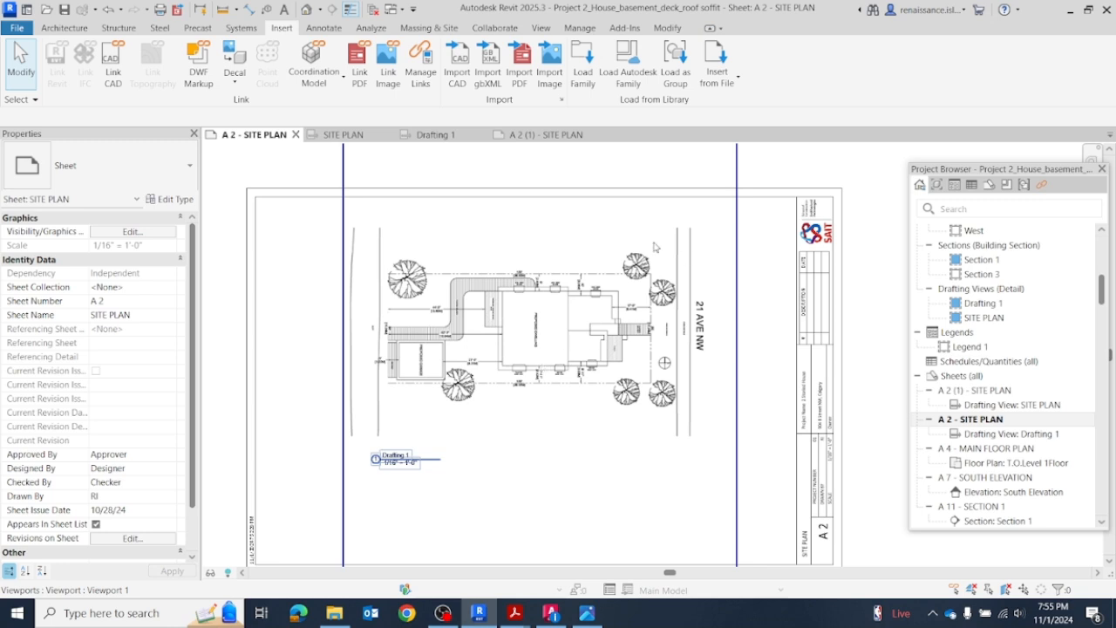
# Step: Open the A 2 (1) - SITE PLAN sheet and examine how the full-block site plan and its notes fit within the title block
pyautogui.click(557, 136)
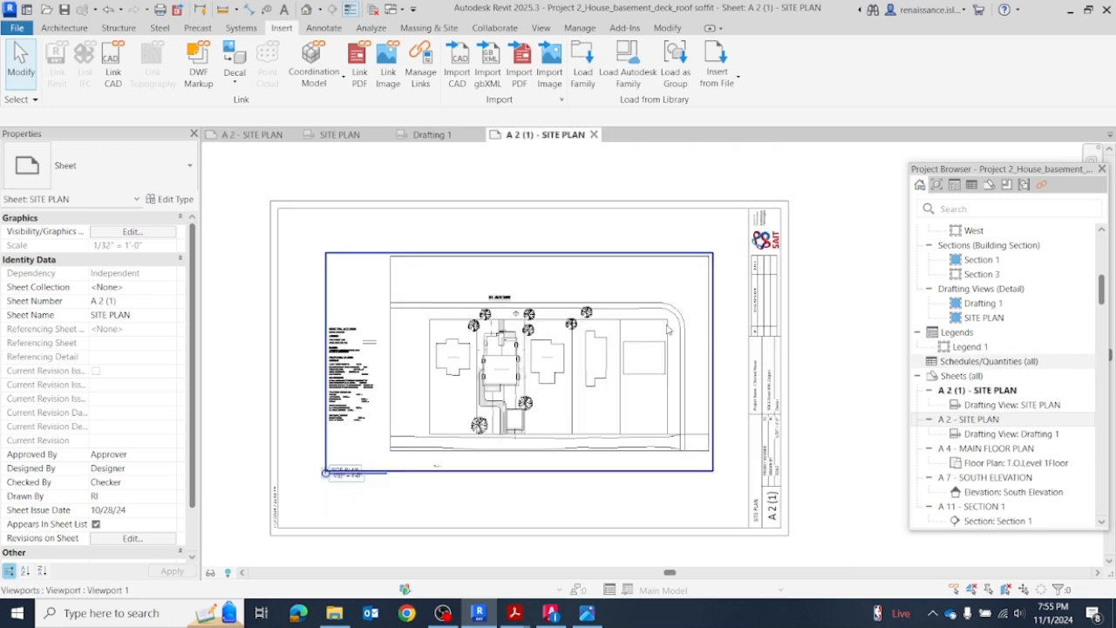
pyautogui.scroll(1, 827, 330)
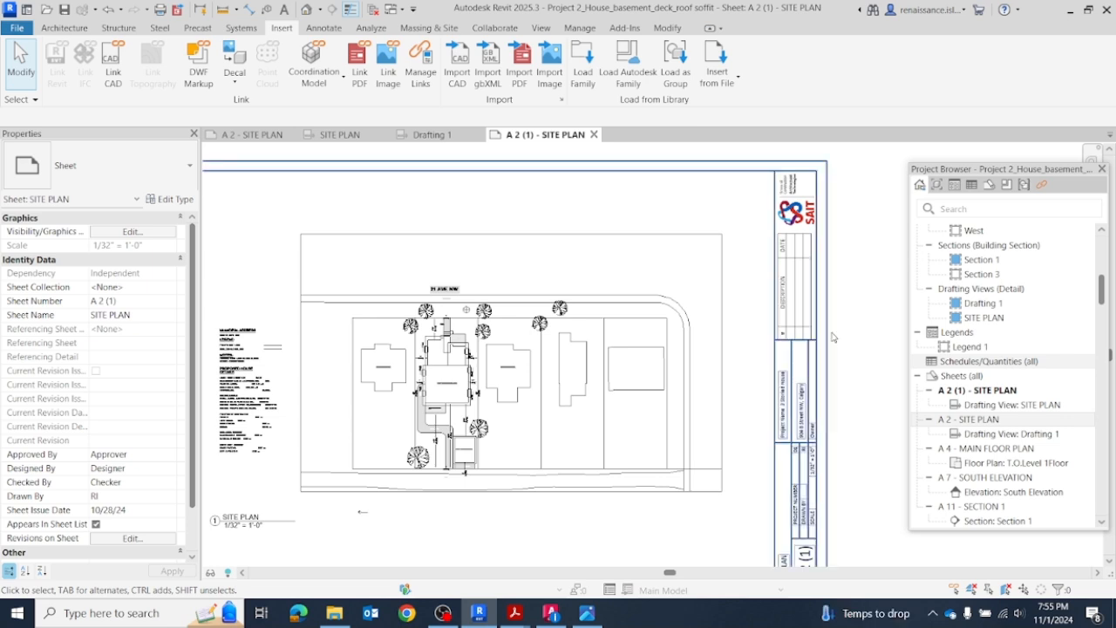
pyautogui.scroll(-1, 855, 343)
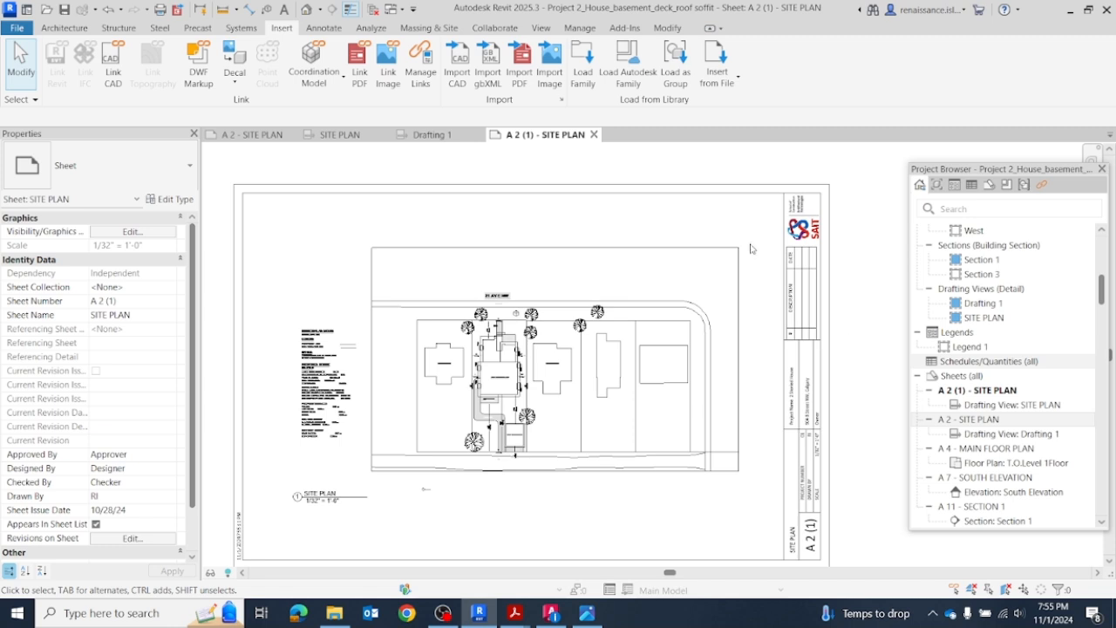
pyautogui.scroll(-1, 861, 232)
pyautogui.scroll(-1, 861, 232)
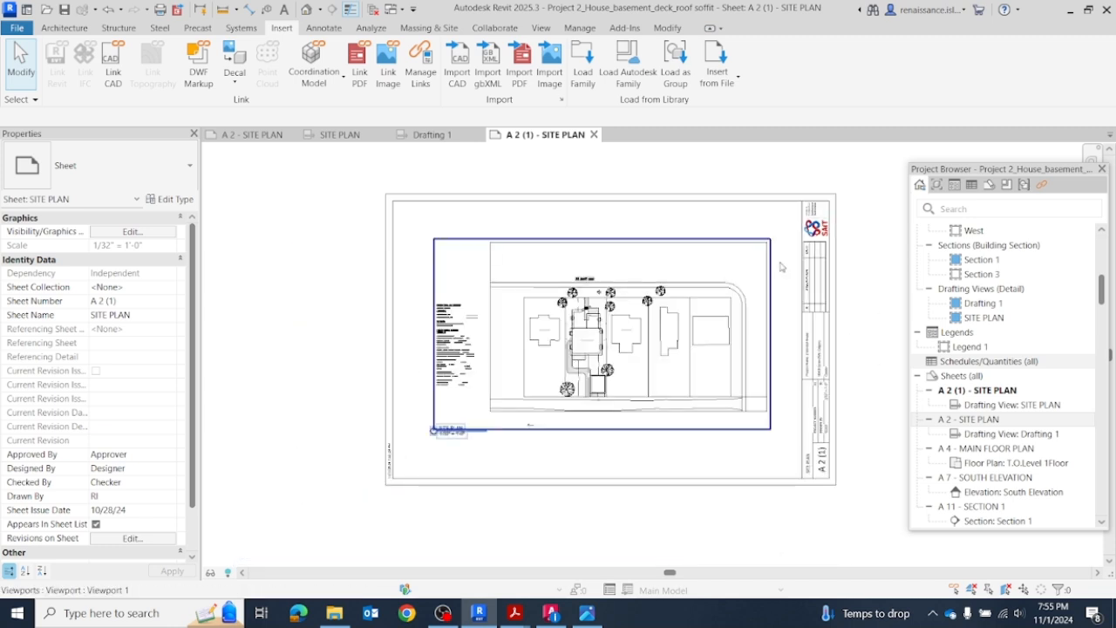
pyautogui.moveTo(869, 236); pyautogui.dragTo(857, 418, button='middle')
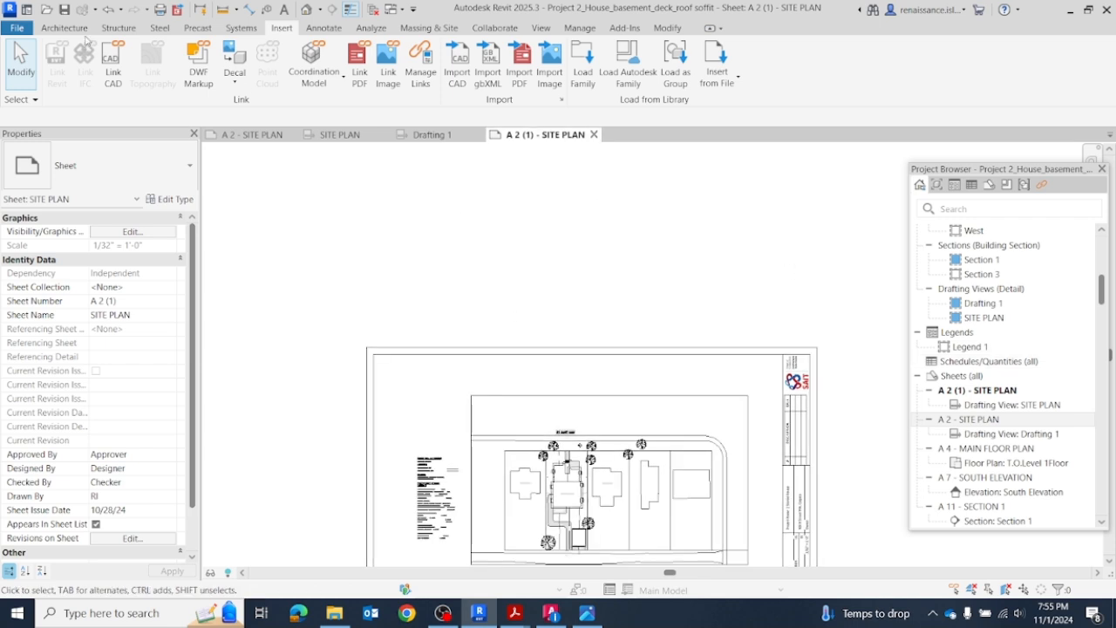
# Step: Create a drafting view named SITE PLAN NEW at a scale of 1/16" = 1'-0"
pyautogui.click(541, 28)
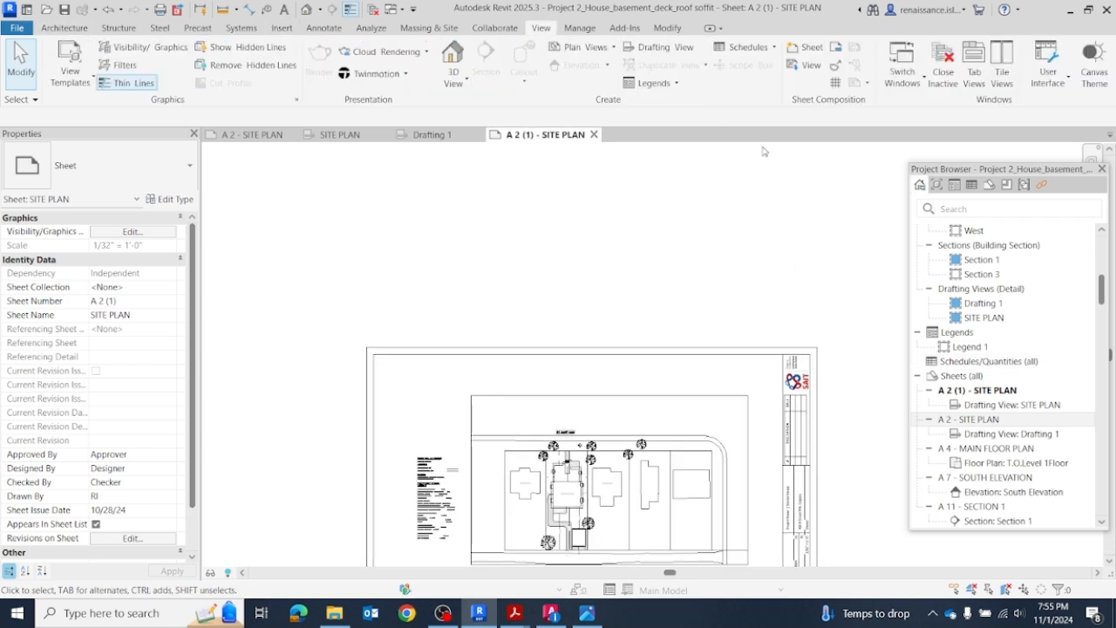
pyautogui.click(646, 49)
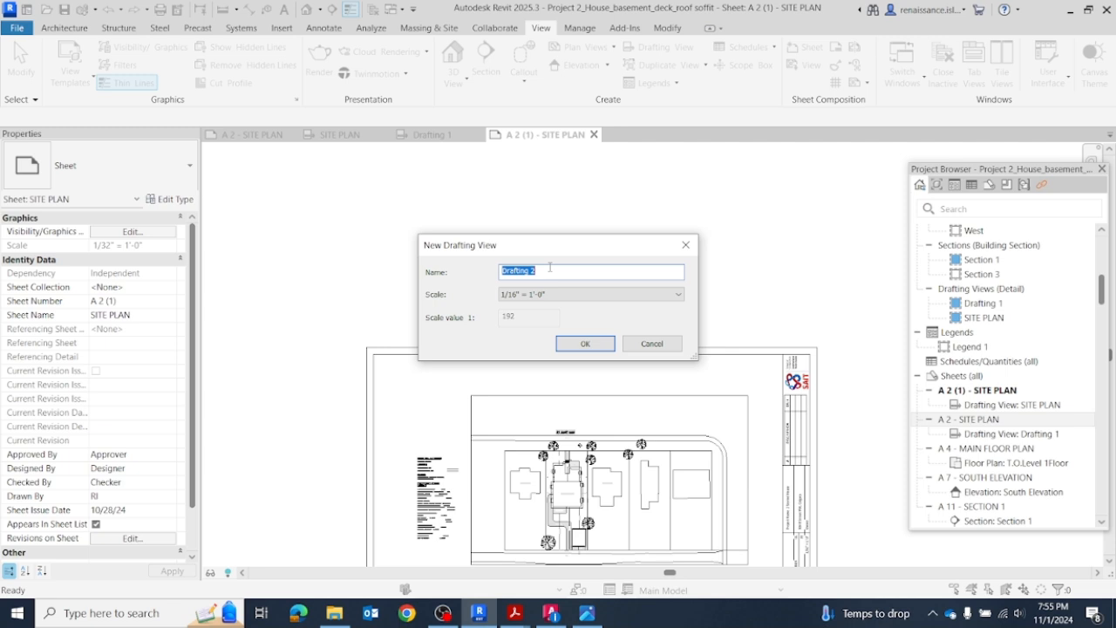
pyautogui.write('SITE PLAN NEW')
pyautogui.click(619, 299)
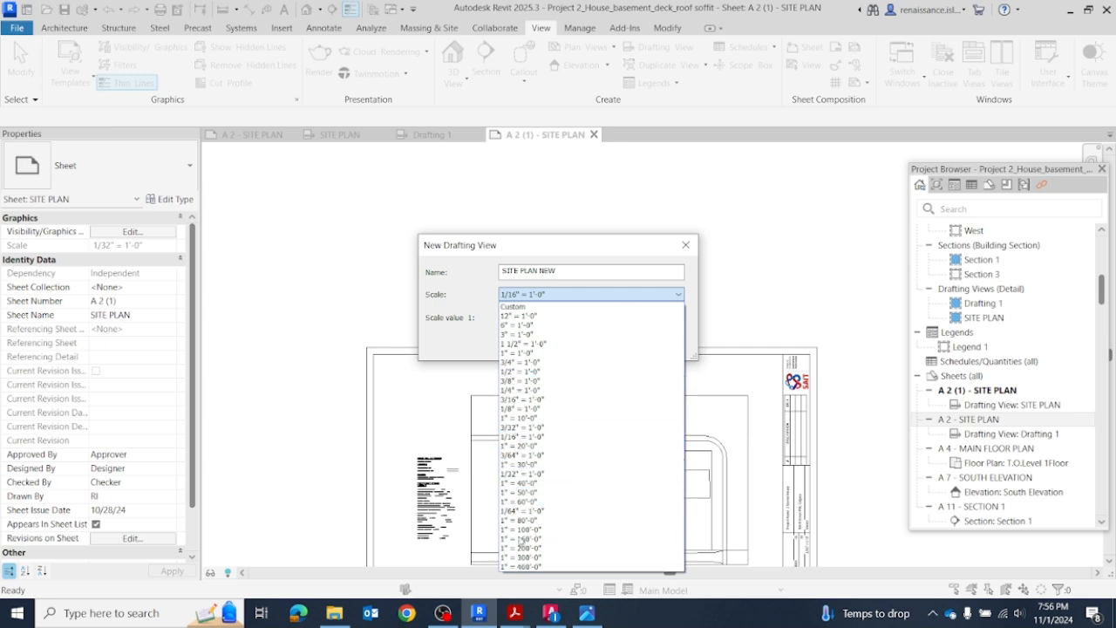
pyautogui.click(622, 296)
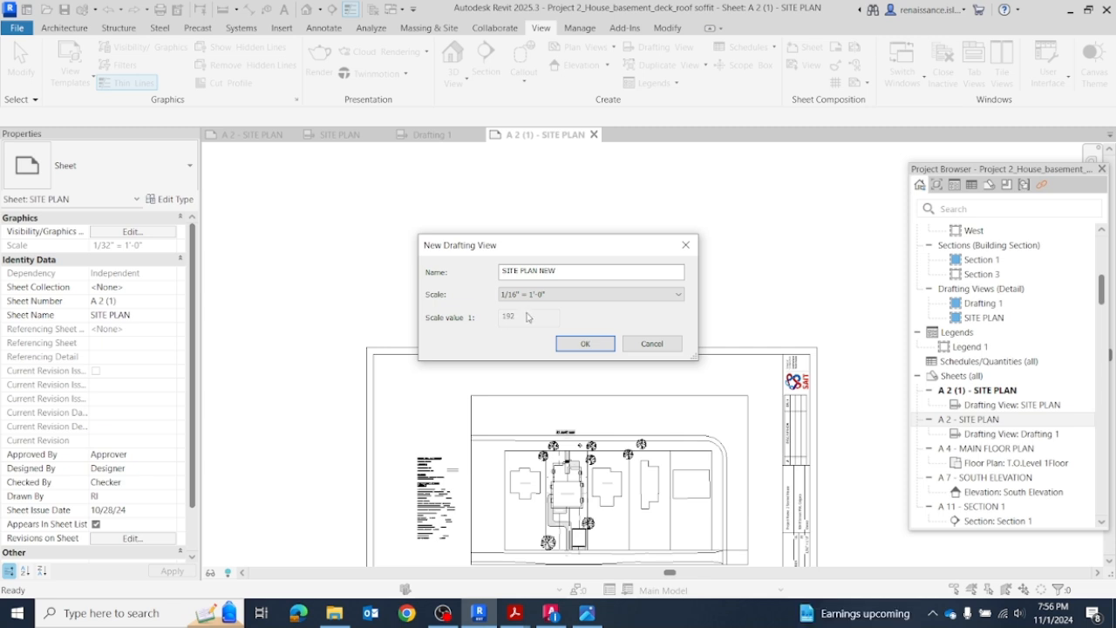
pyautogui.click(585, 342)
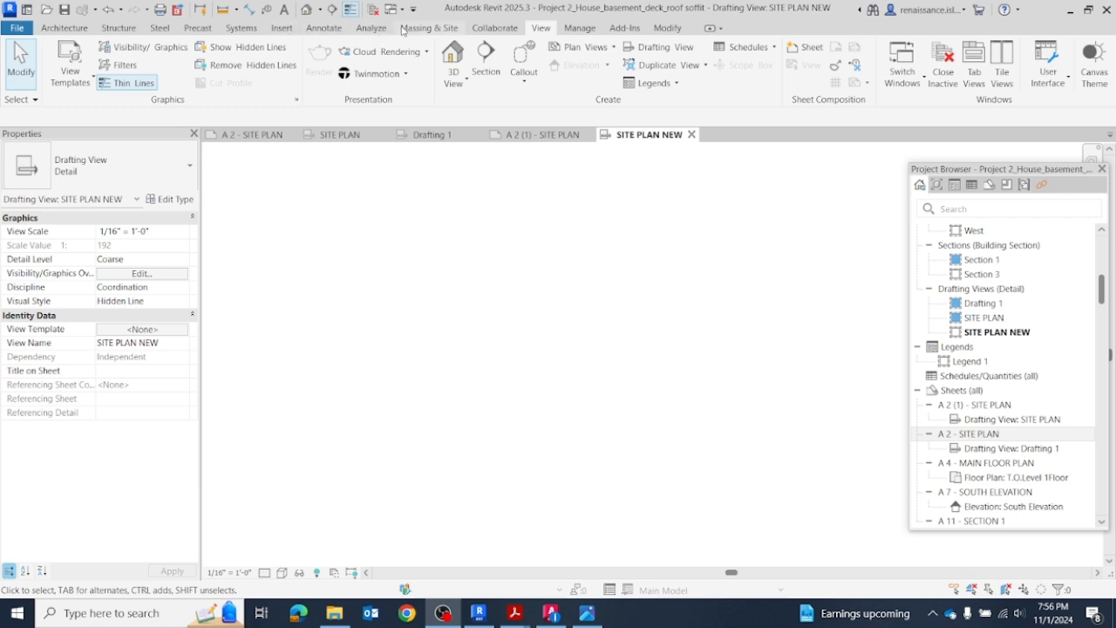
pyautogui.click(282, 29)
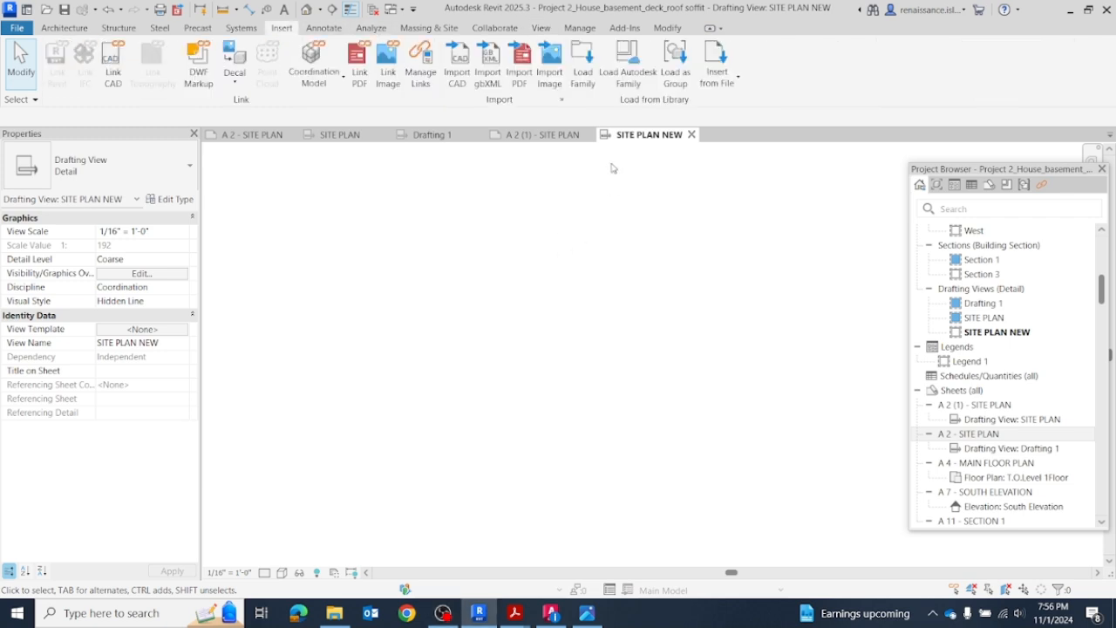
pyautogui.click(459, 66)
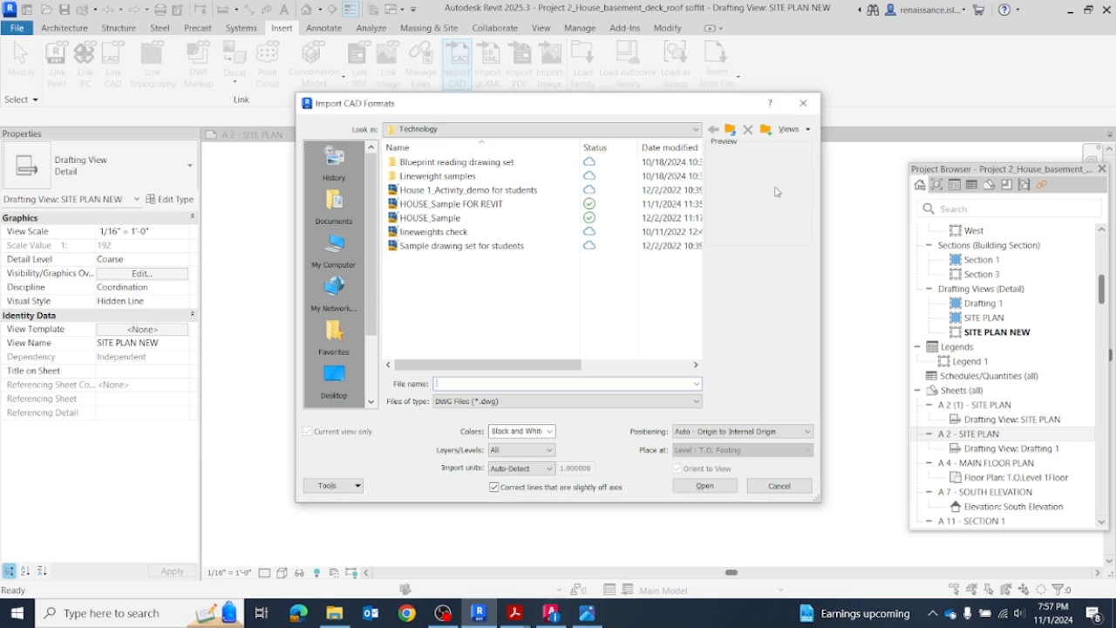
pyautogui.click(803, 103)
# Step: Switch to AutoCAD and save a copy of the drawing as SITE PLAN for REVIT in the Technology folder
pyautogui.click(551, 613)
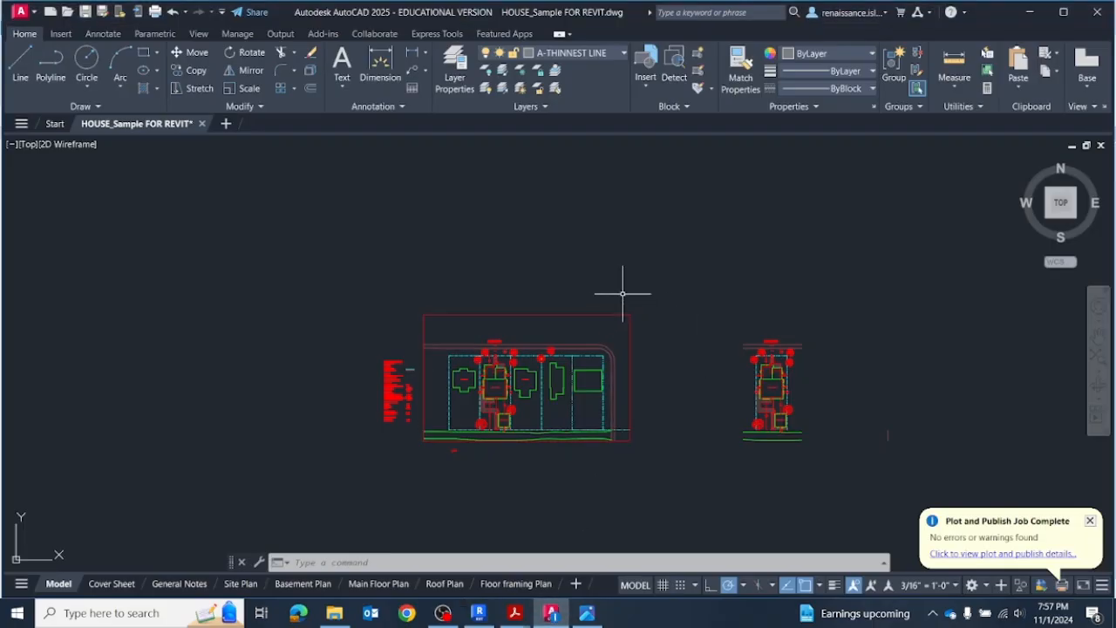
pyautogui.moveTo(860, 293)
pyautogui.mouseDown(button='middle')
pyautogui.moveTo(802, 306)
pyautogui.moveTo(585, 240)
pyautogui.mouseUp(button='middle')
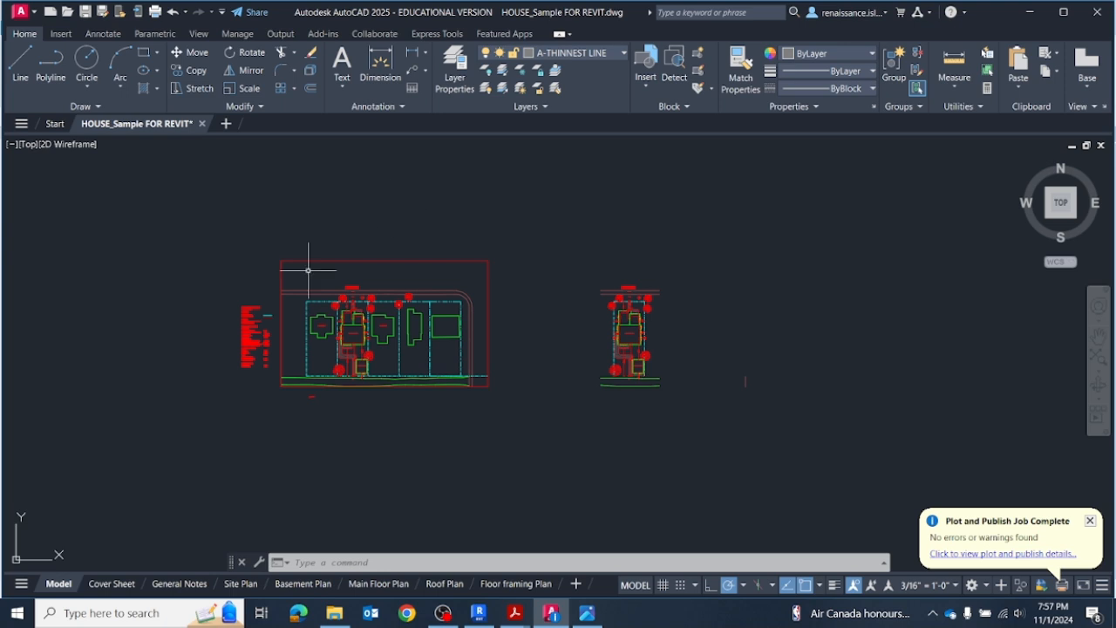
pyautogui.click(31, 13)
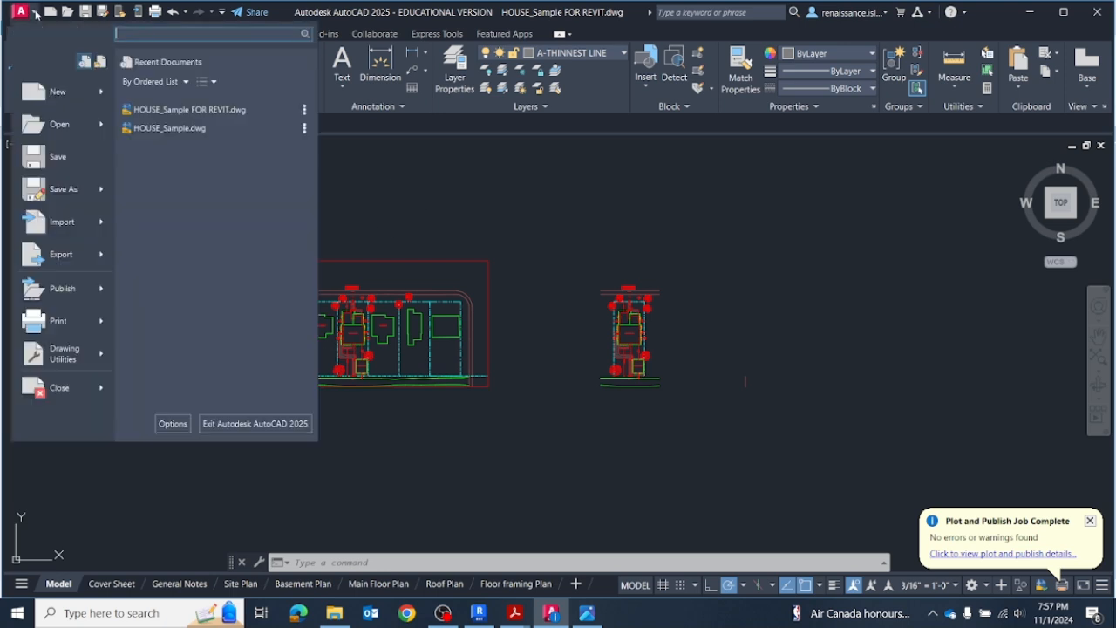
pyautogui.moveTo(56, 188)
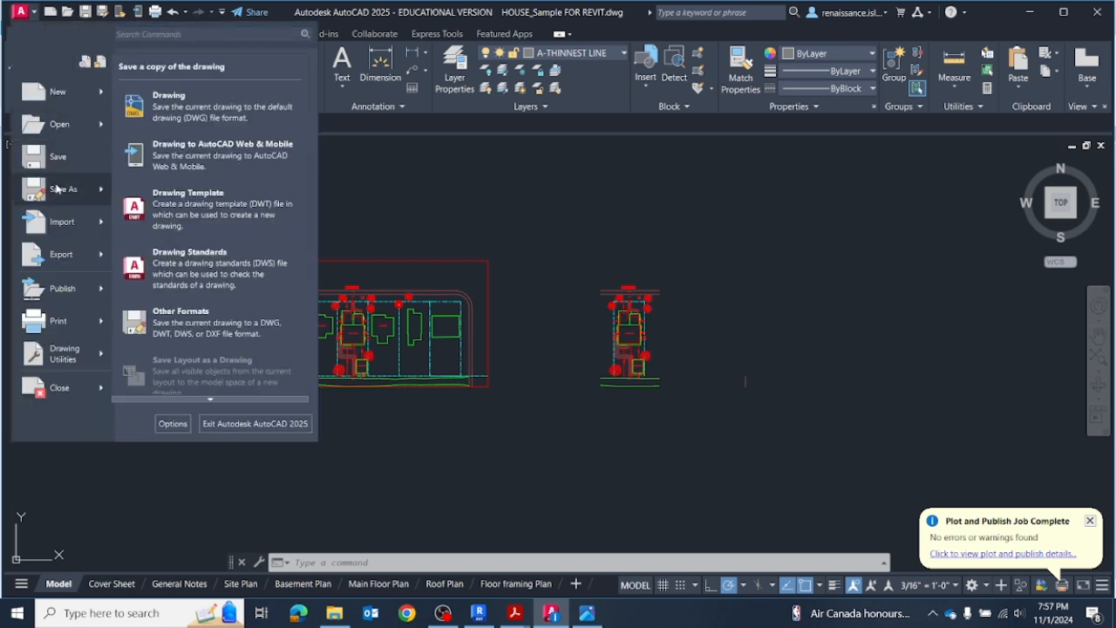
pyautogui.click(197, 111)
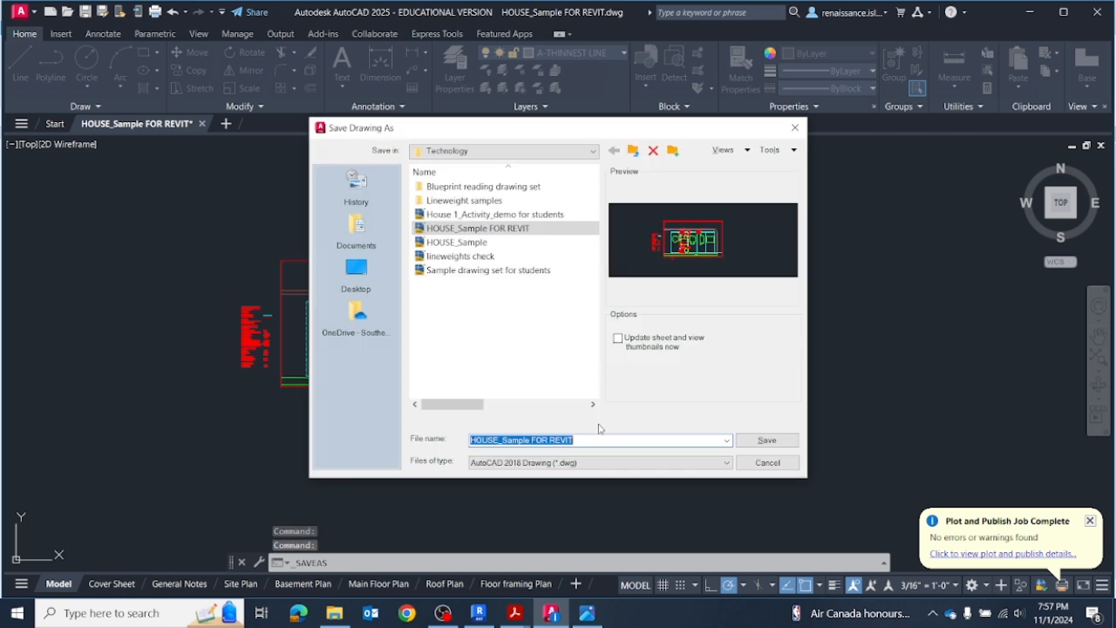
pyautogui.click(591, 440)
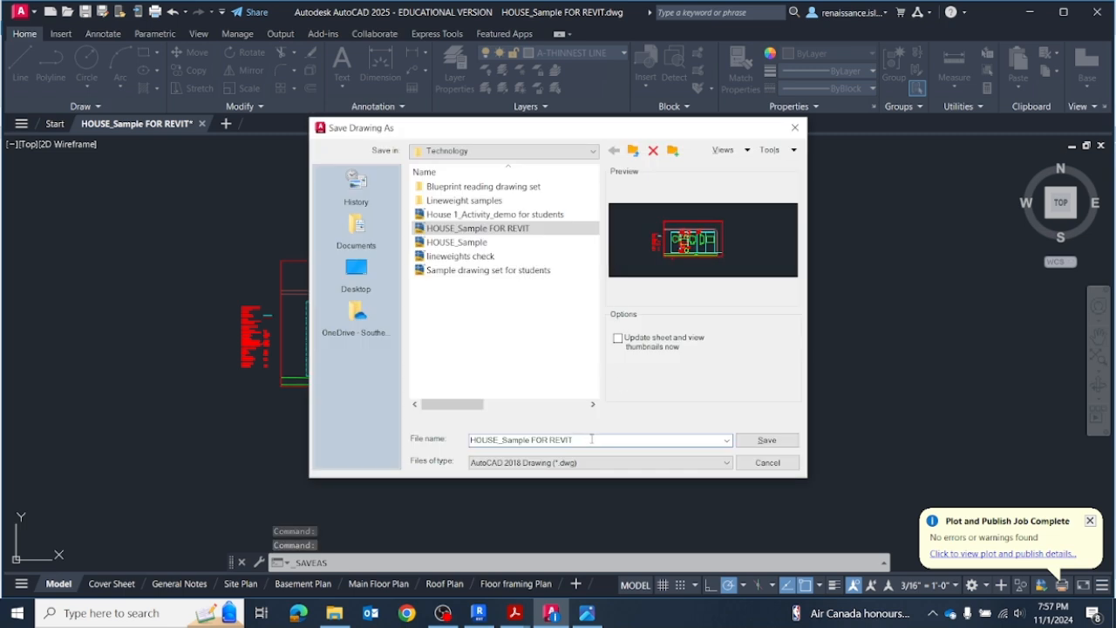
pyautogui.moveTo(591, 440); pyautogui.dragTo(450, 429)
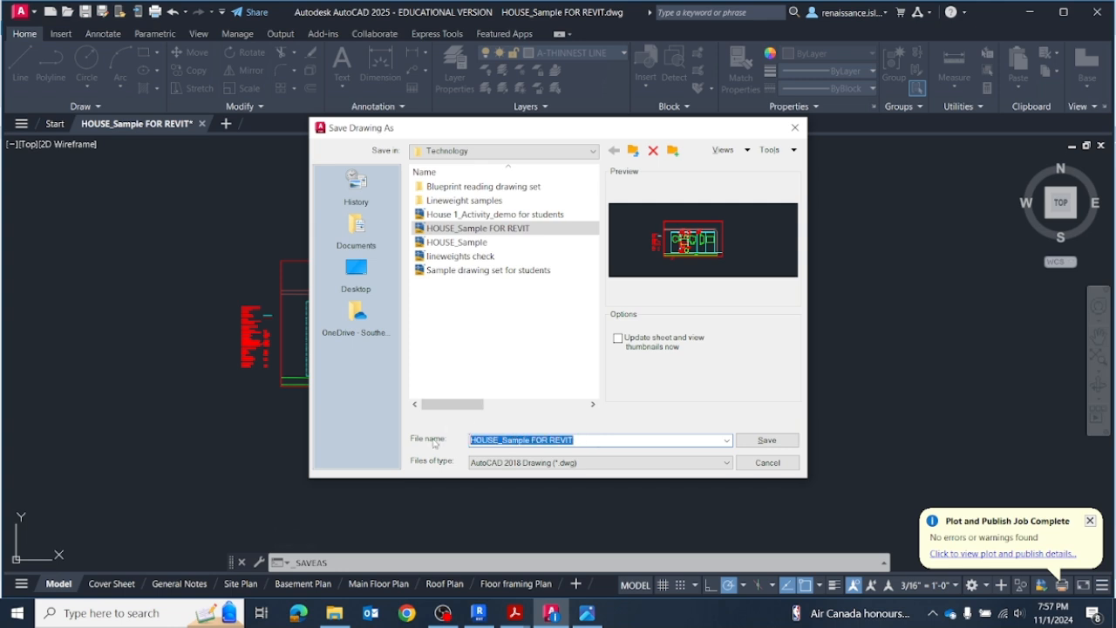
pyautogui.write('SITE PLAN for')
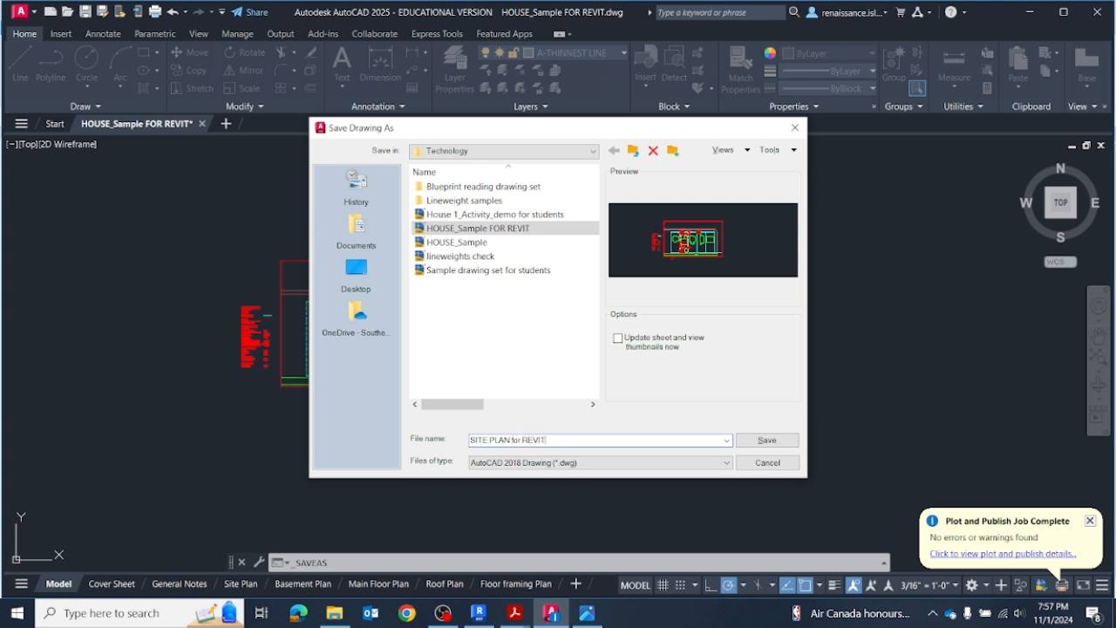
pyautogui.click(767, 441)
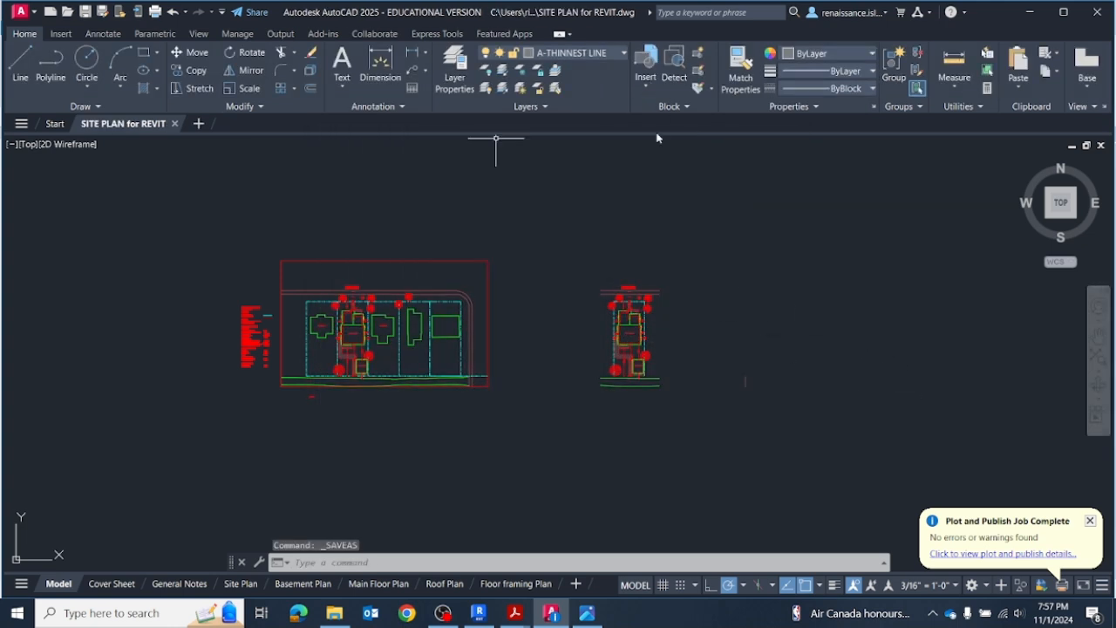
# Step: Erase the full-block site plan together with its notes, keeping the separate single-lot plan
pyautogui.click(526, 220)
pyautogui.click(157, 457)
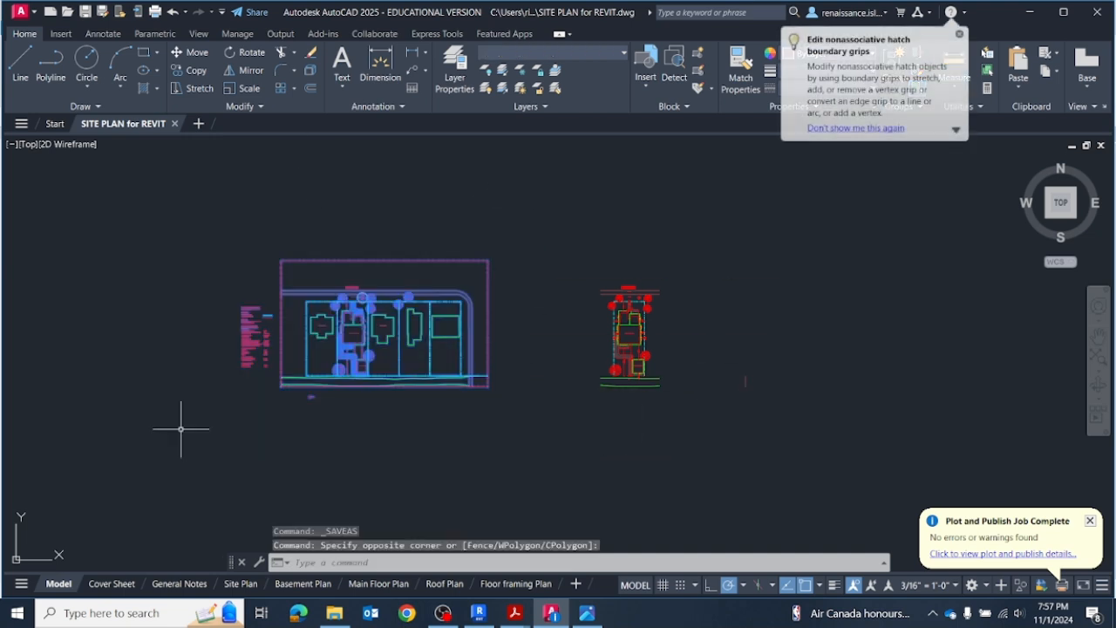
pyautogui.press('Delete')
pyautogui.scroll(6, 839, 320)
pyautogui.scroll(-5, 705, 366)
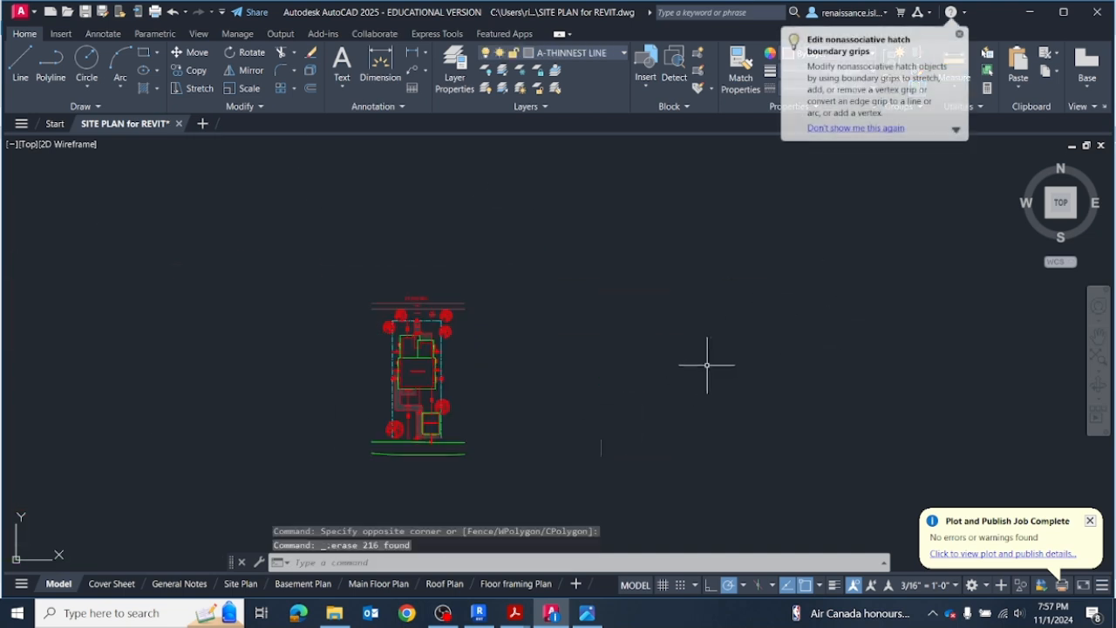
# Step: Erase the stray line beside the single-lot site plan and save the drawing
pyautogui.click(655, 399)
pyautogui.click(567, 473)
pyautogui.press('Delete')
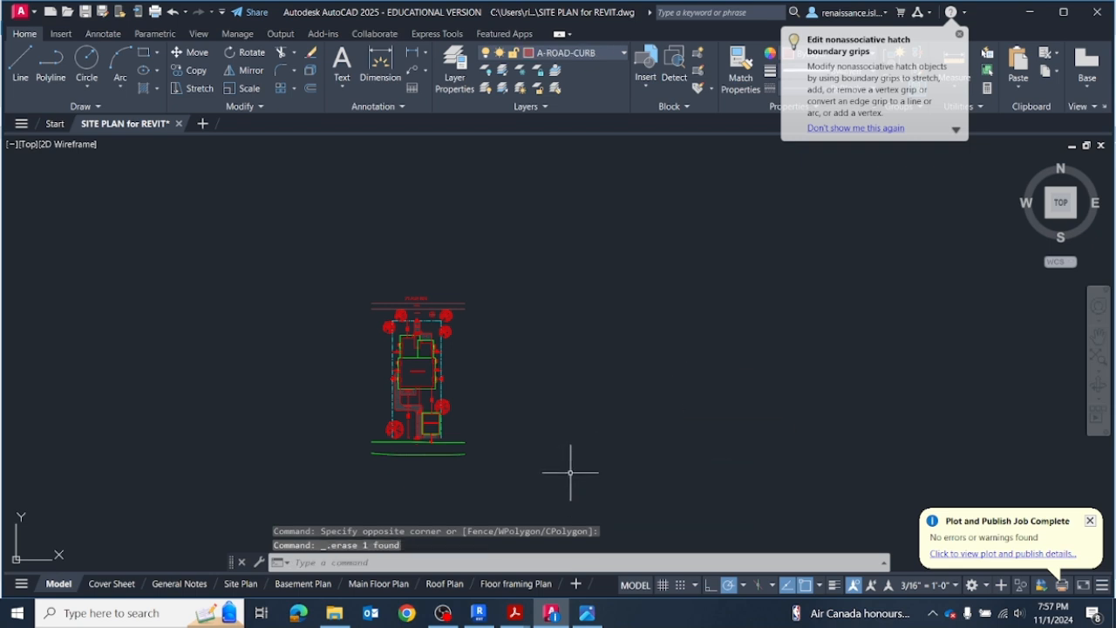
pyautogui.scroll(5, 489, 462)
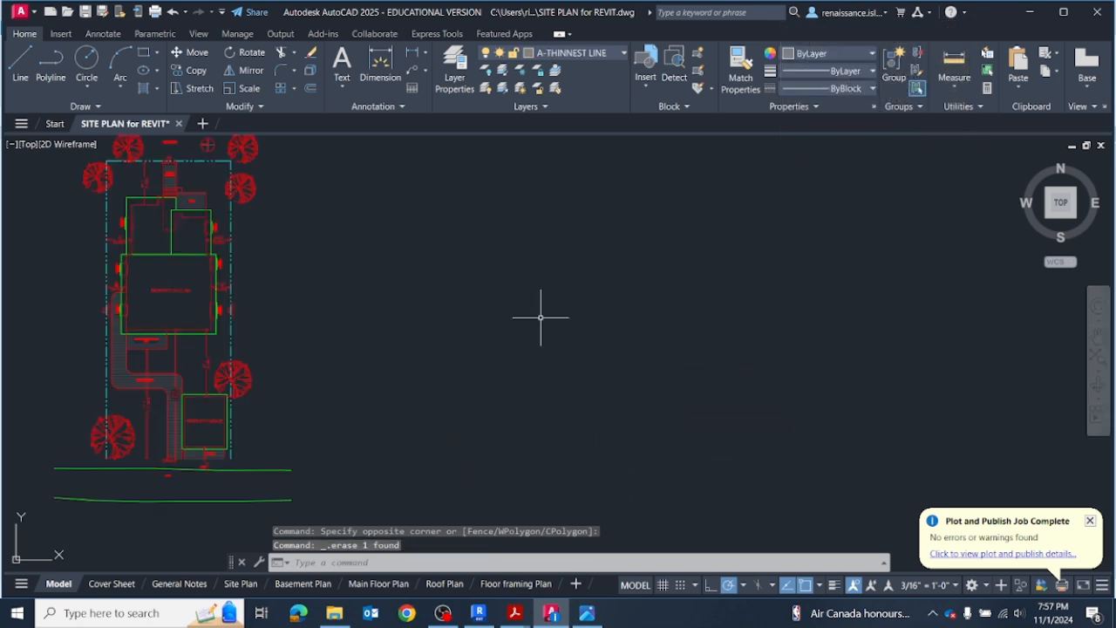
pyautogui.scroll(-2, 543, 316)
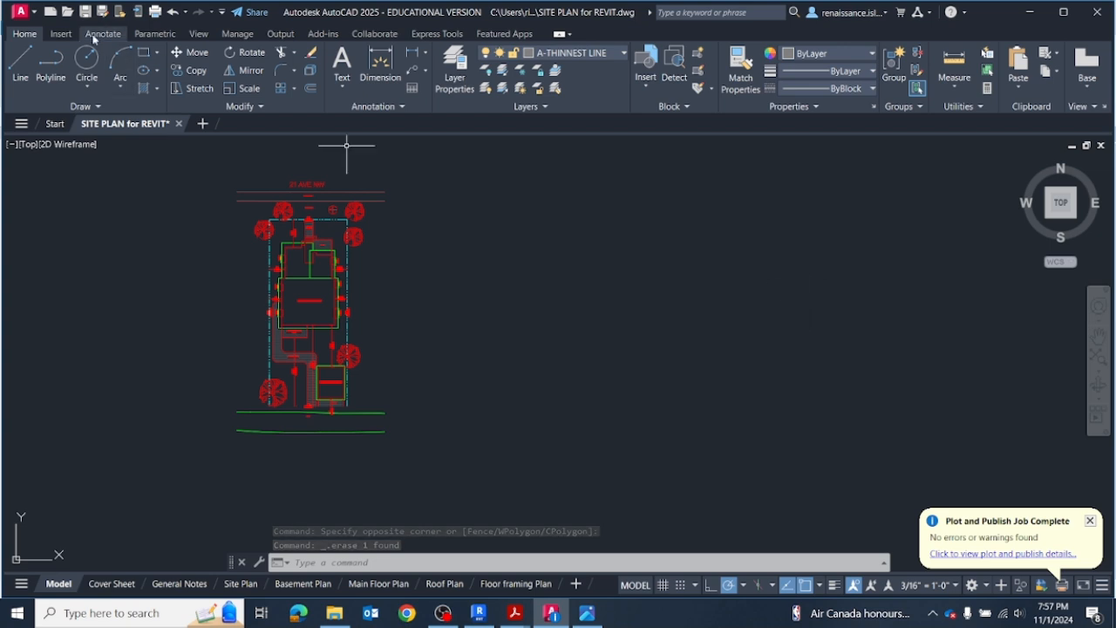
pyautogui.hotkey('ctrl', 's')
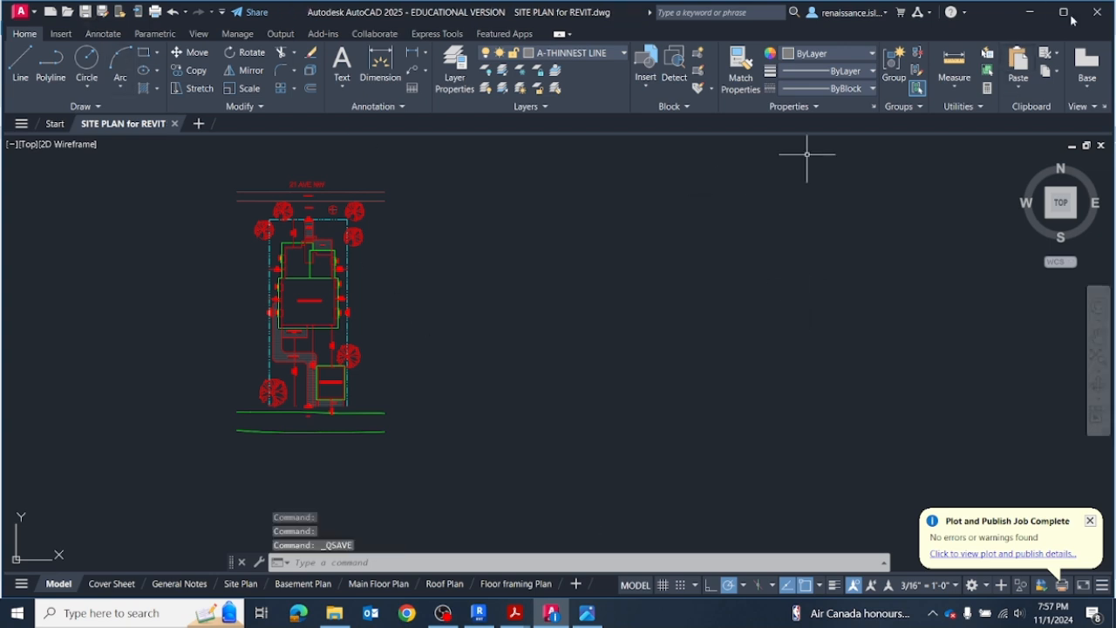
# Step: Return to the SITE PLAN NEW drafting view in Revit and choose SITE PLAN for REVIT.dwg for CAD import
pyautogui.click(1028, 12)
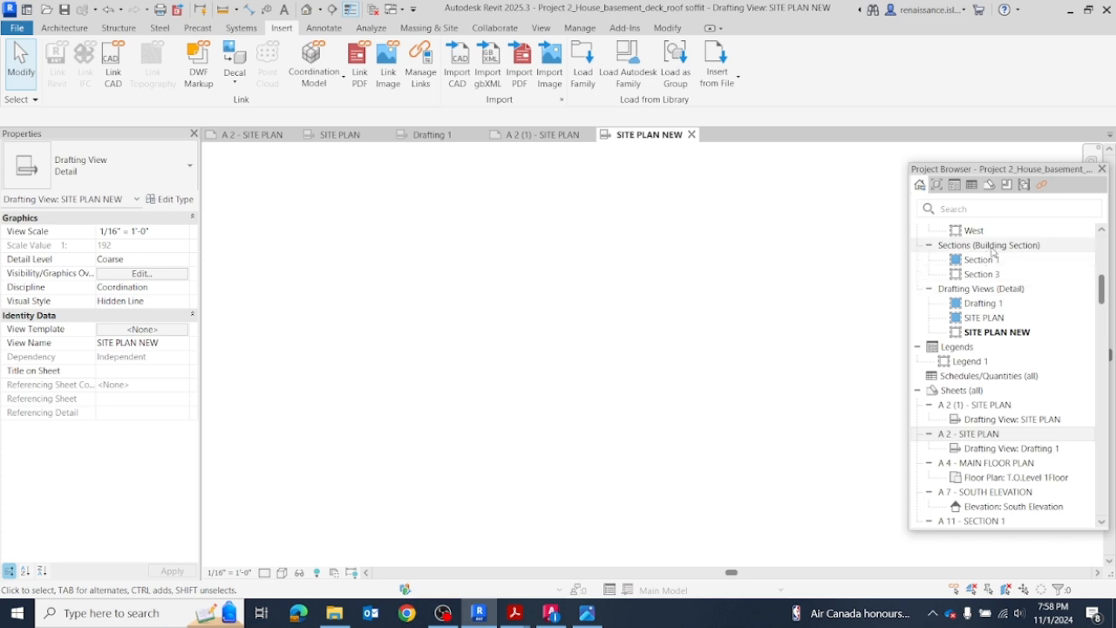
pyautogui.scroll(7, 992, 252)
pyautogui.scroll(-5, 977, 384)
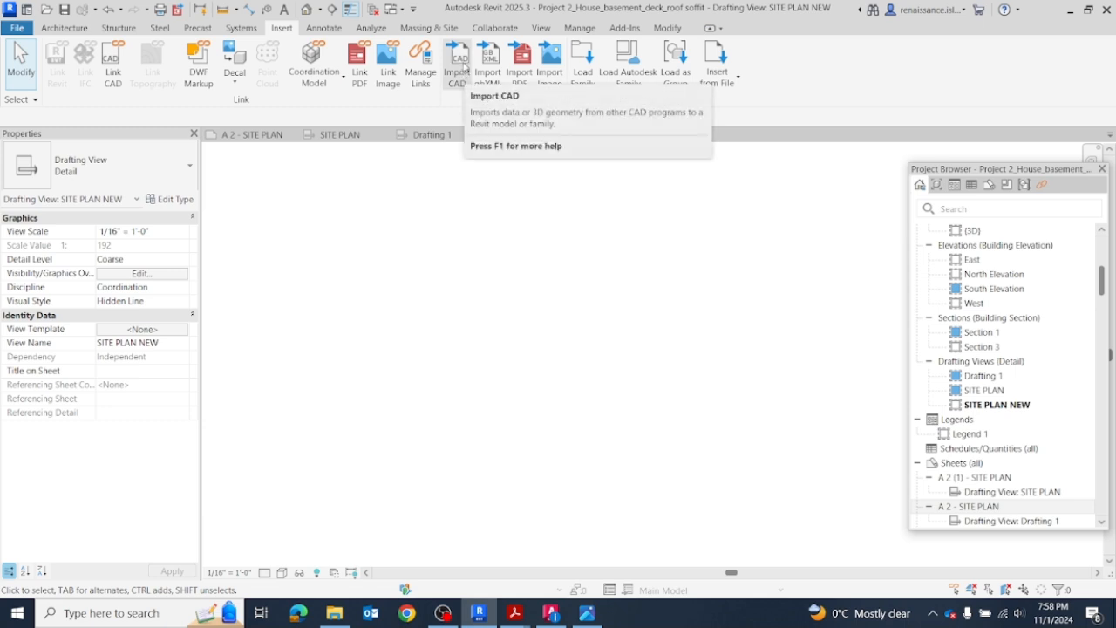
pyautogui.click(465, 70)
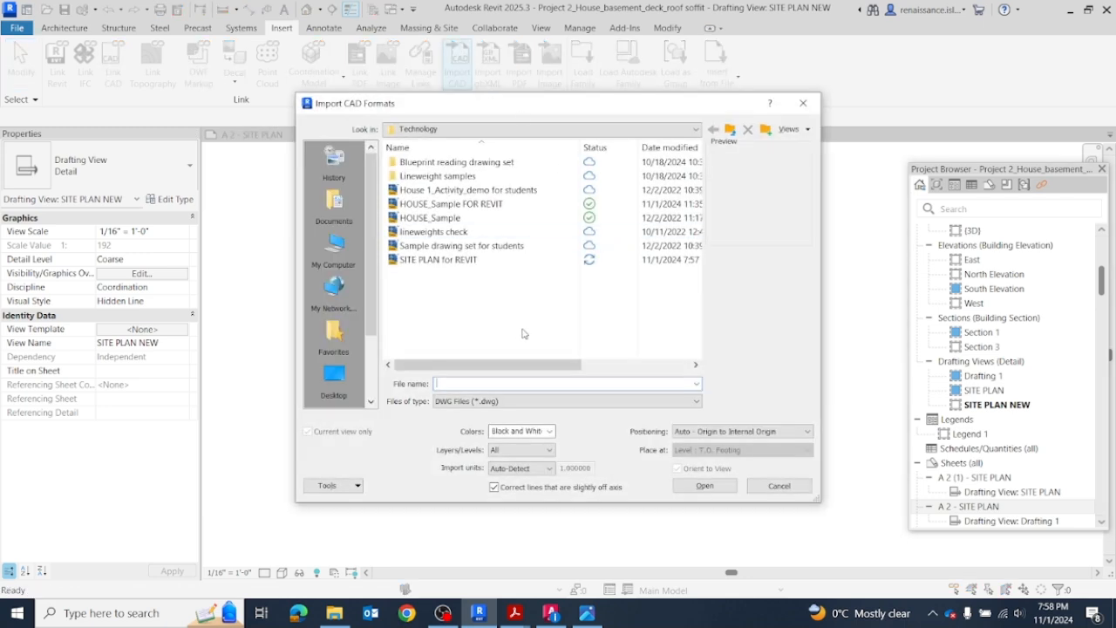
pyautogui.click(434, 260)
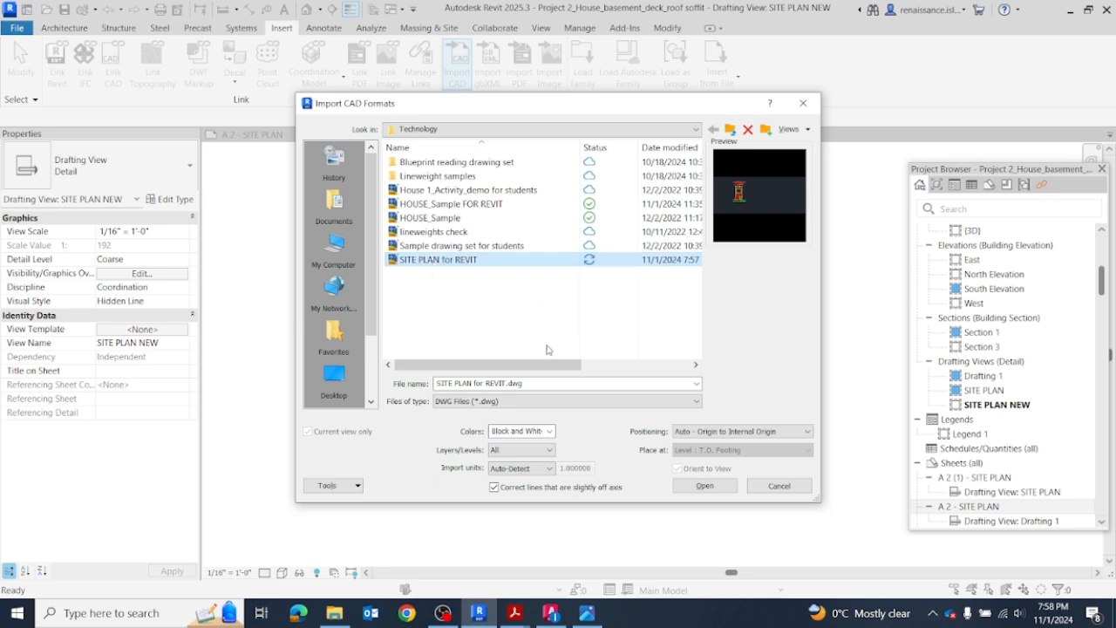
# Step: Import the chosen drawing with Black and White colors, All layers, Auto-Detect units and Auto - Origin to Internal Origin positioning
pyautogui.click(550, 431)
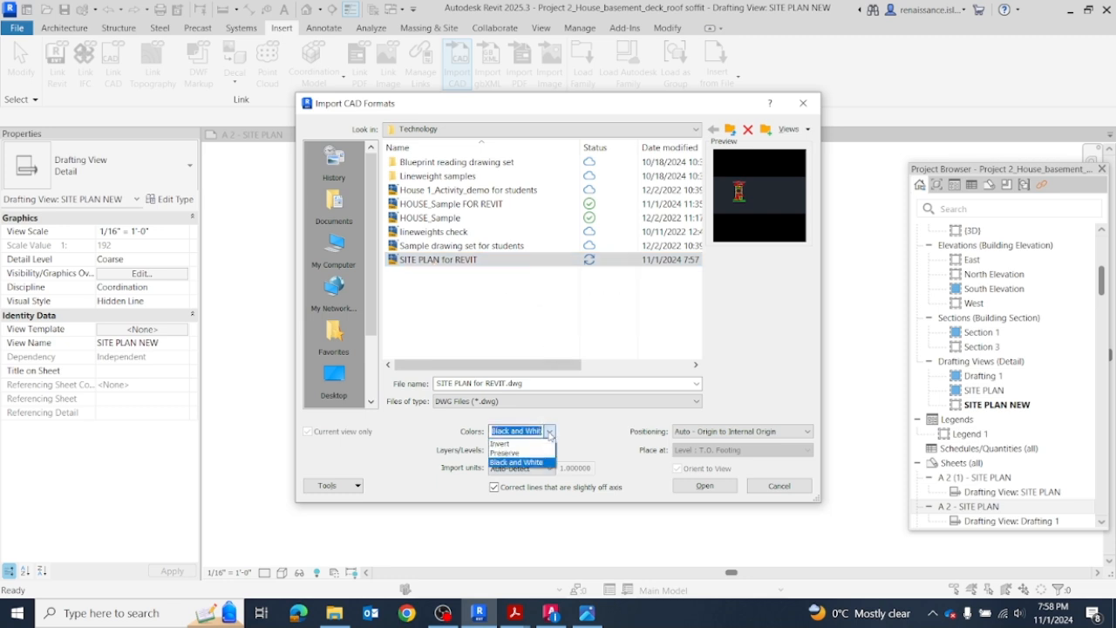
pyautogui.click(550, 433)
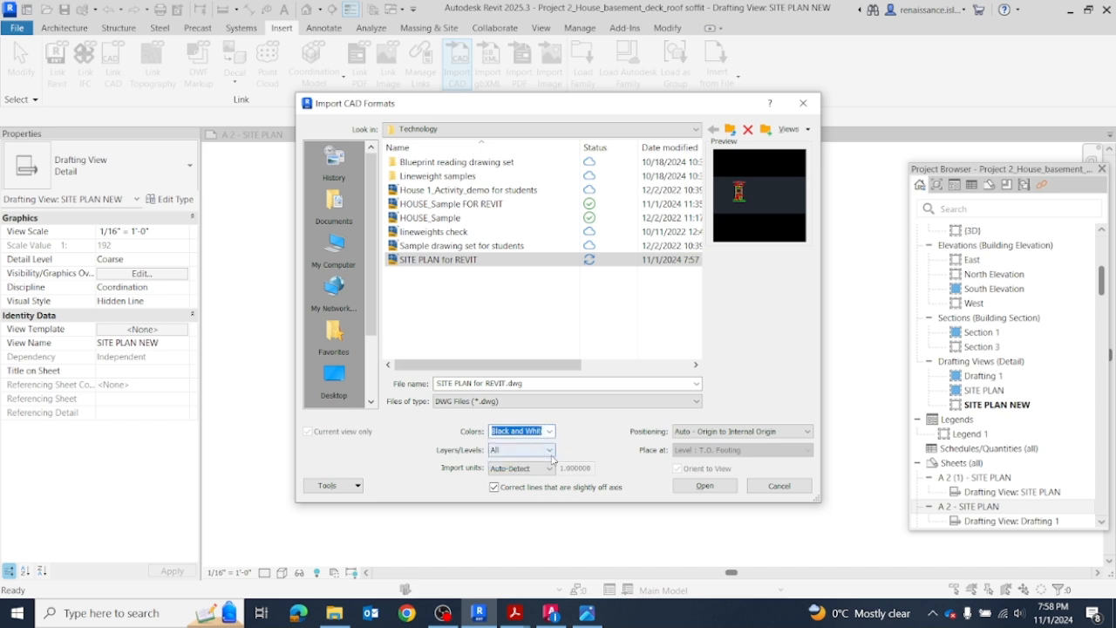
pyautogui.click(552, 452)
pyautogui.click(550, 452)
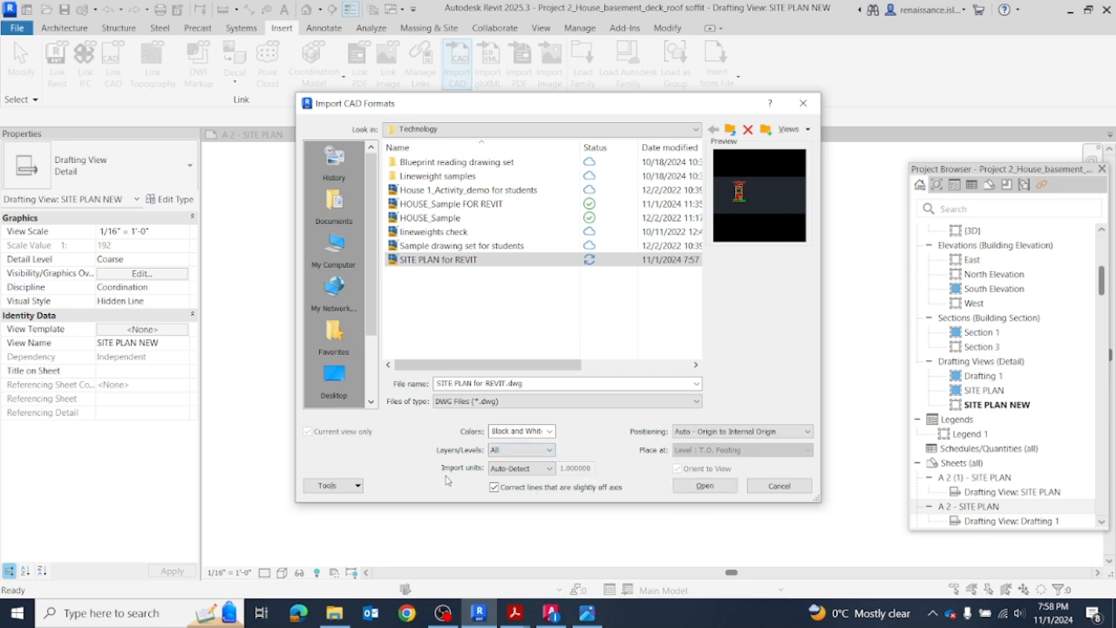
pyautogui.click(549, 469)
pyautogui.click(550, 470)
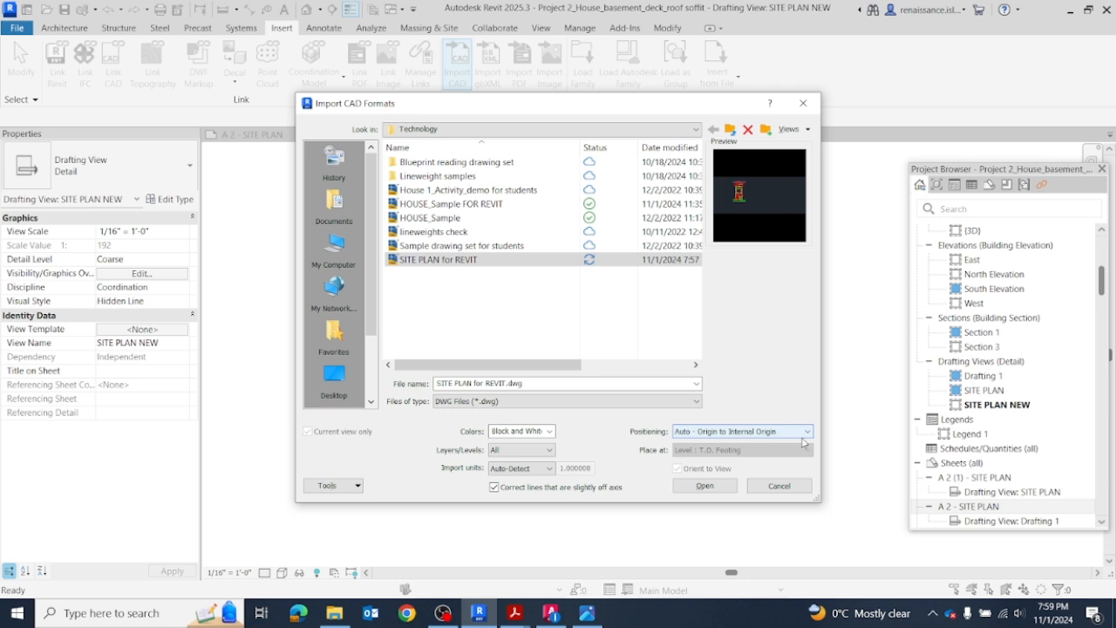
pyautogui.click(705, 486)
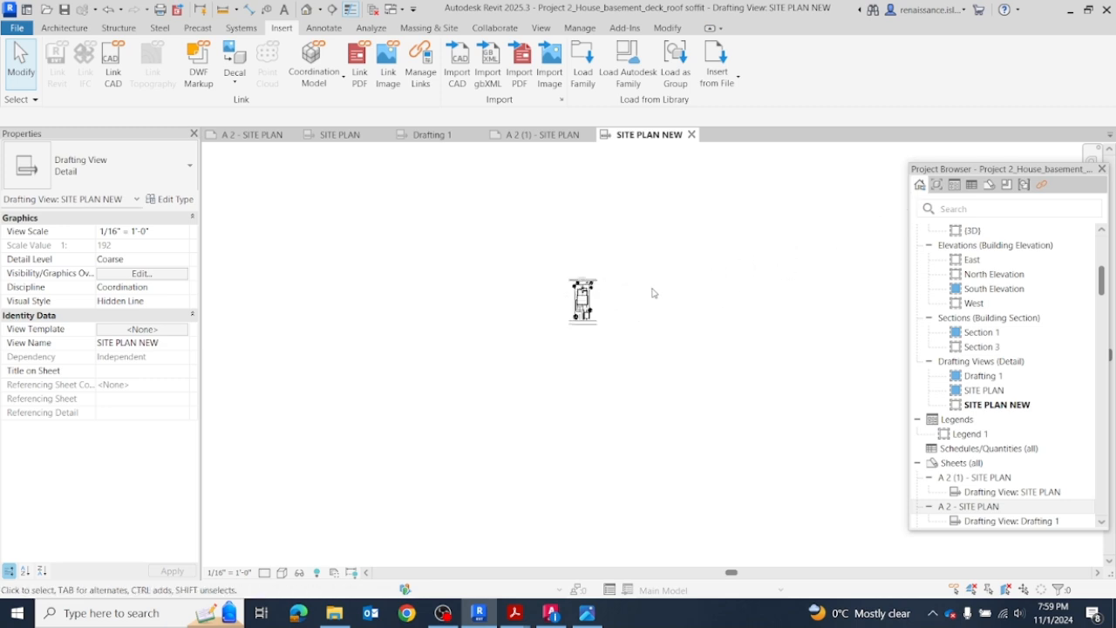
# Step: Unpin the imported site plan and move it sideways within the drafting view
pyautogui.scroll(4, 521, 255)
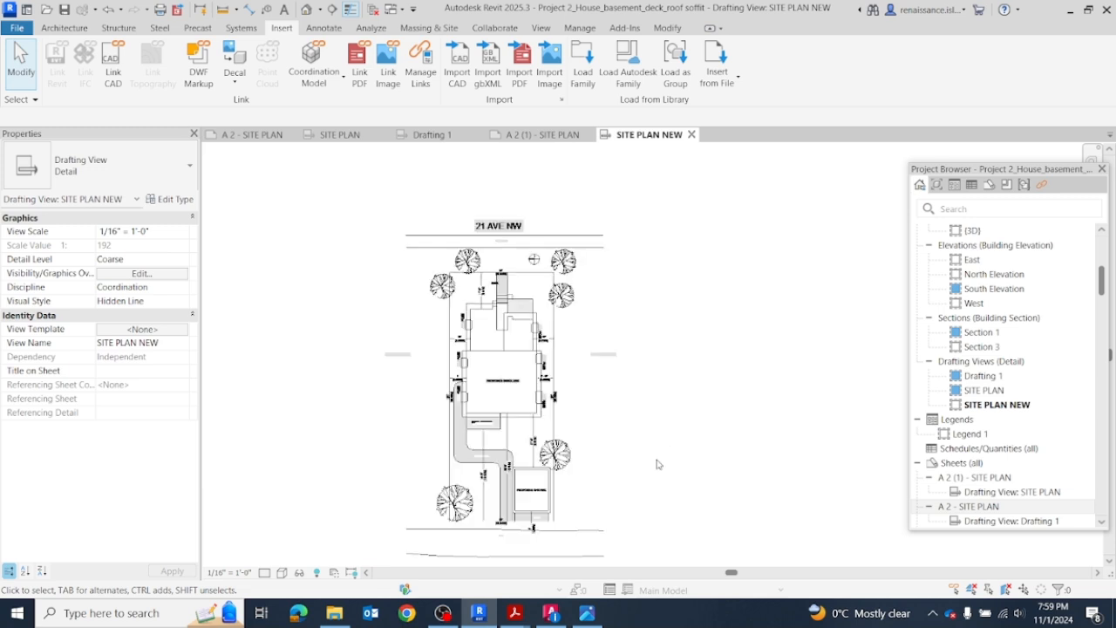
pyautogui.scroll(1, 660, 466)
pyautogui.moveTo(660, 465)
pyautogui.mouseDown(button='middle')
pyautogui.moveTo(750, 406)
pyautogui.moveTo(746, 419)
pyautogui.mouseUp(button='middle')
pyautogui.scroll(1, 710, 421)
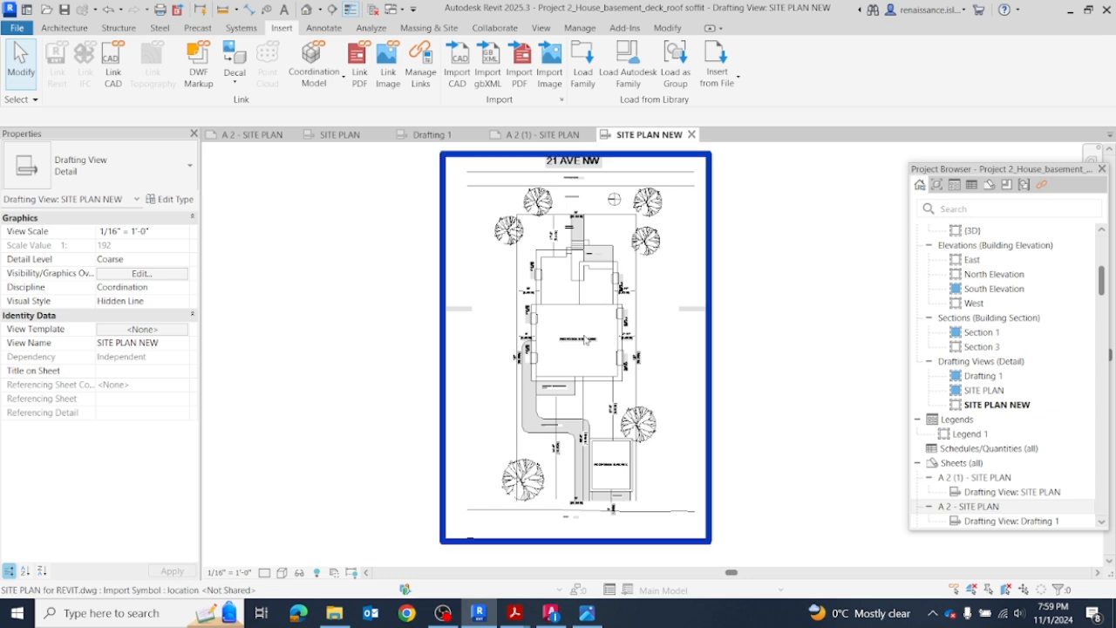
pyautogui.click(586, 340)
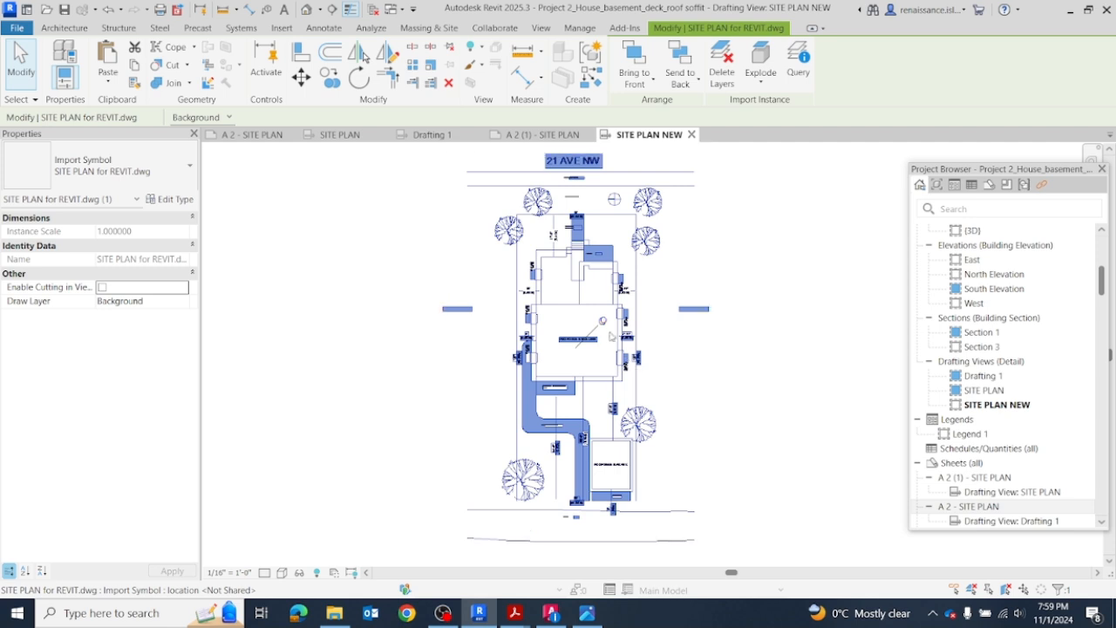
pyautogui.moveTo(621, 355); pyautogui.dragTo(685, 402)
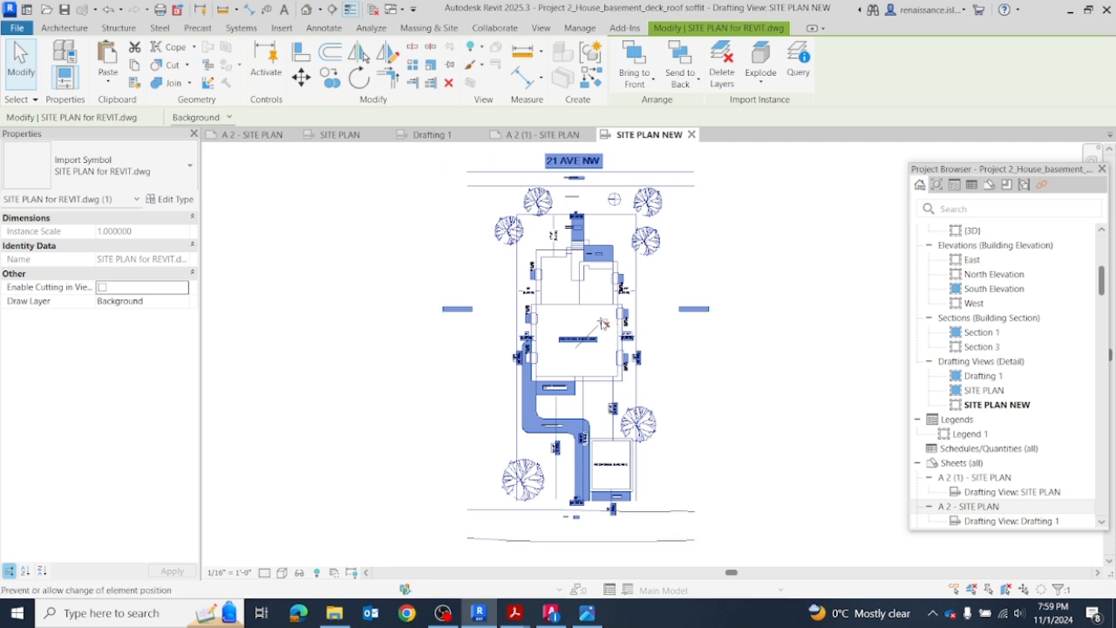
pyautogui.click(603, 322)
pyautogui.moveTo(678, 345); pyautogui.dragTo(793, 350)
pyautogui.moveTo(714, 350); pyautogui.dragTo(571, 350)
pyautogui.scroll(-2, 603, 319)
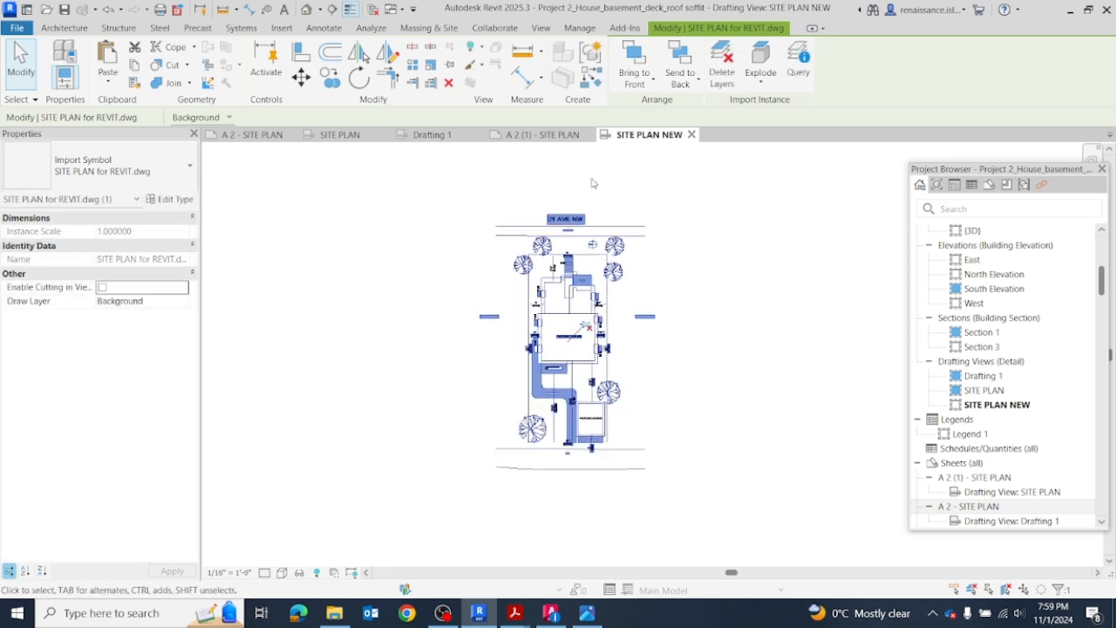
# Step: Try exploding the imported site plan with deletion of the elements that cannot be drawn, and undo the explode
pyautogui.click(592, 180)
pyautogui.click(589, 256)
pyautogui.click(759, 84)
pyautogui.click(762, 57)
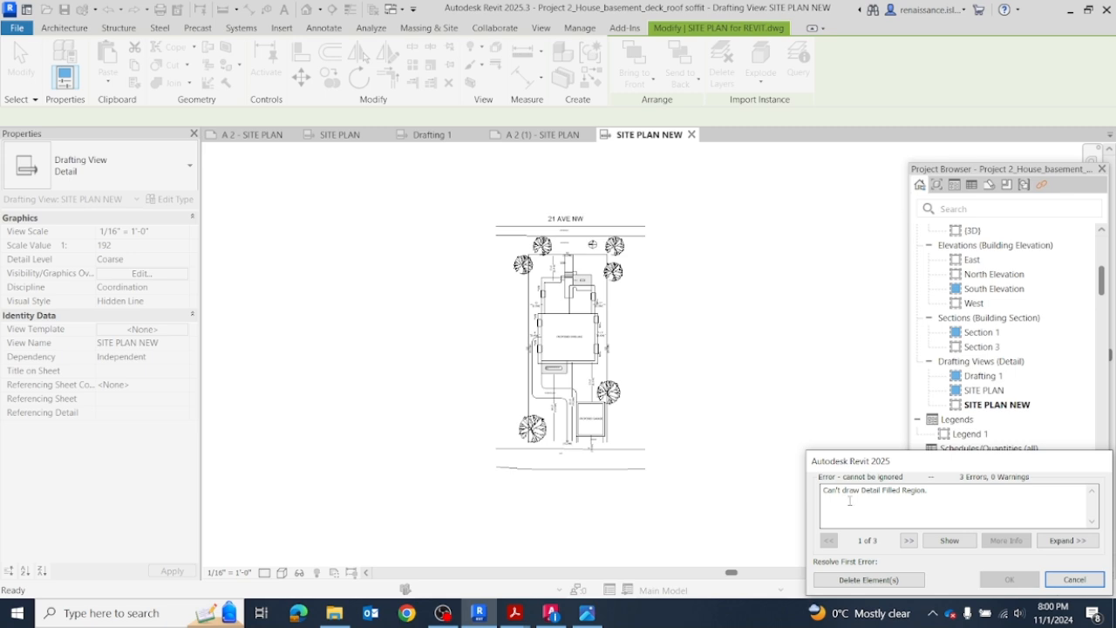
pyautogui.click(872, 579)
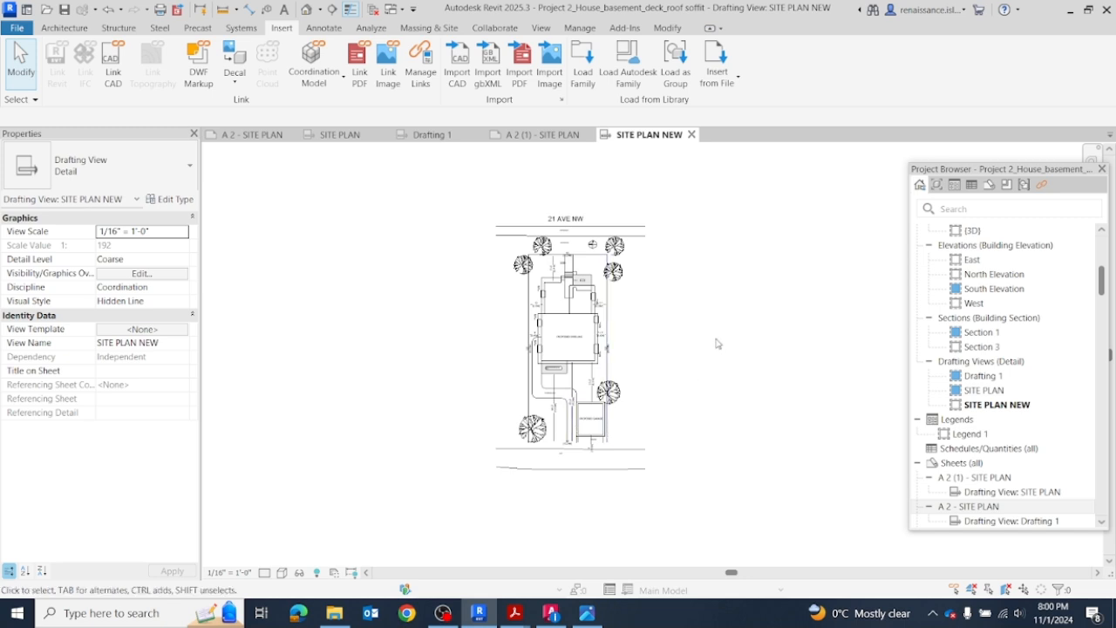
pyautogui.click(109, 14)
pyautogui.scroll(3, 575, 309)
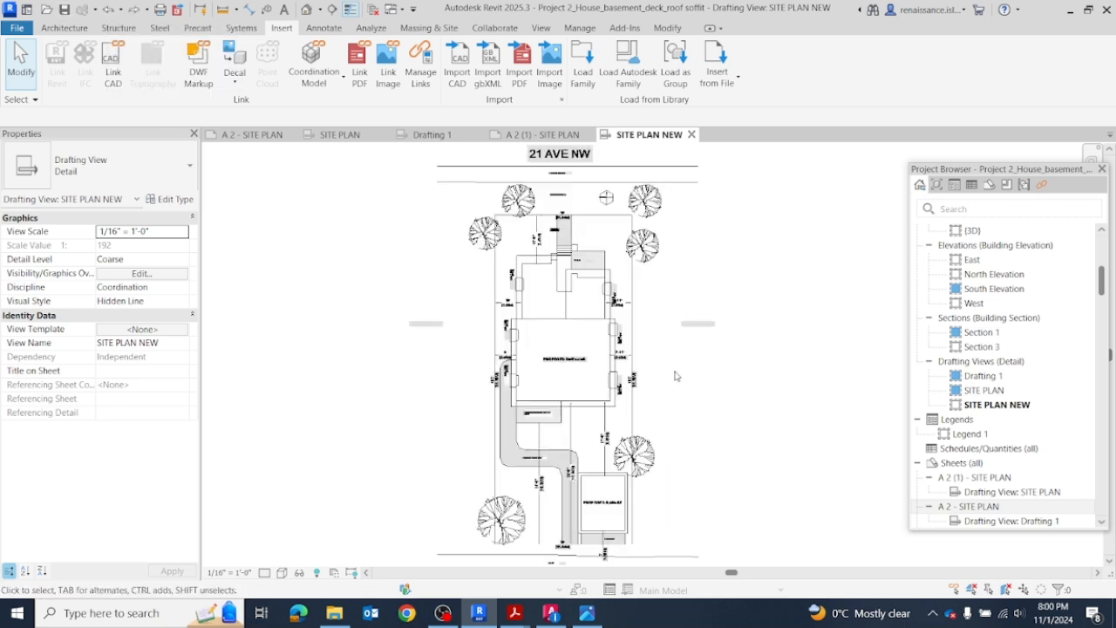
# Step: Remove the SITE PLAN drafting view from sheet A 2 (1) - SITE PLAN
pyautogui.scroll(-2, 785, 335)
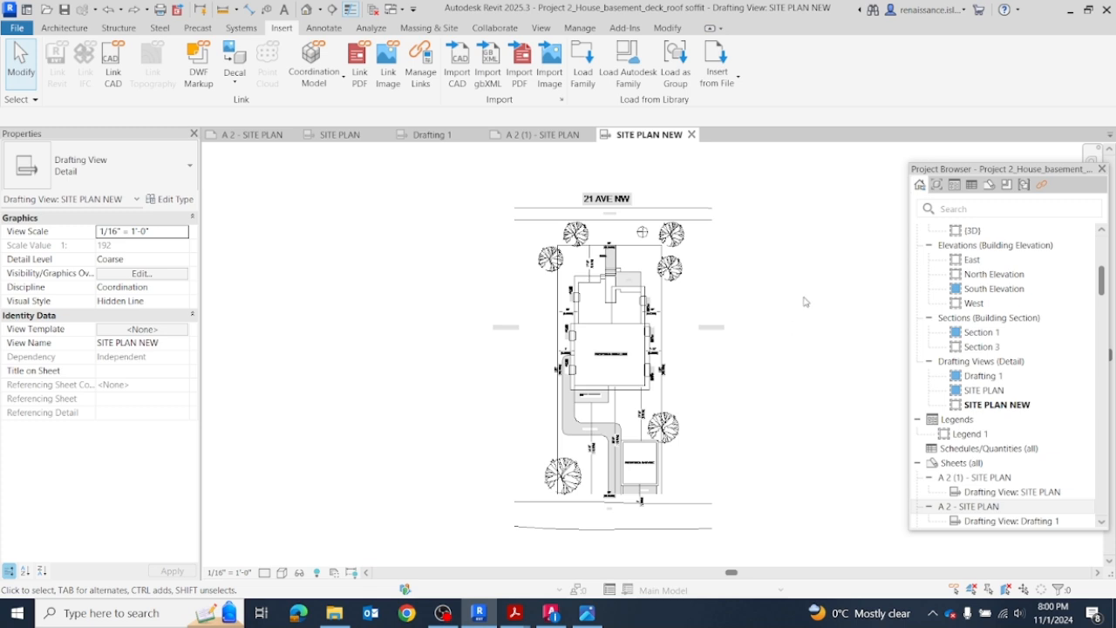
pyautogui.scroll(-2, 791, 277)
pyautogui.click(688, 294)
pyautogui.click(785, 254)
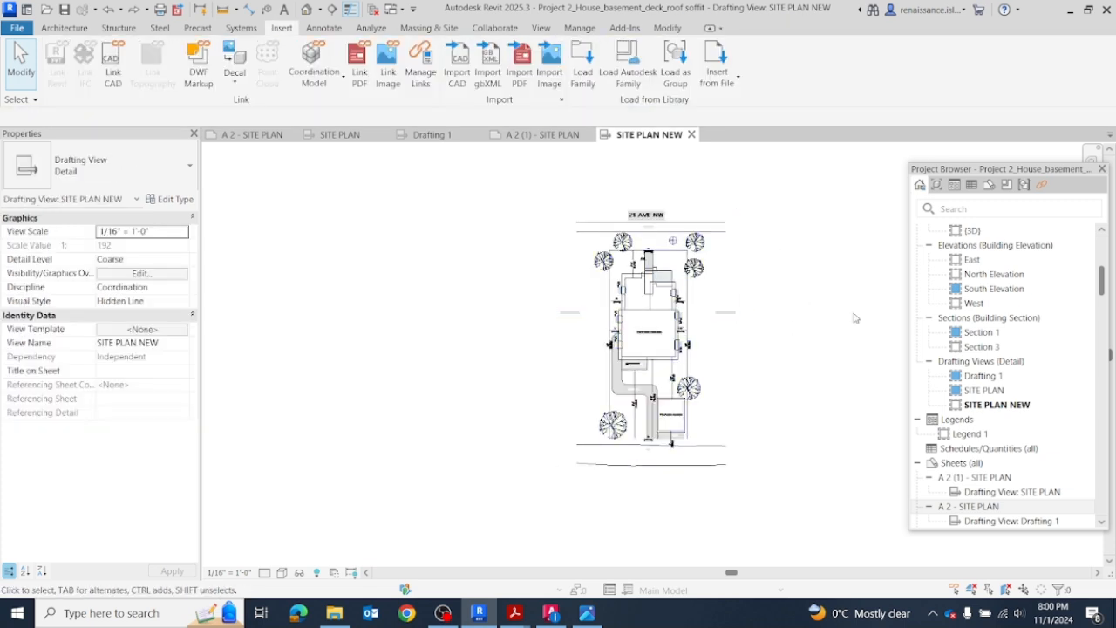
pyautogui.scroll(-2, 1011, 344)
pyautogui.scroll(-4, 1012, 349)
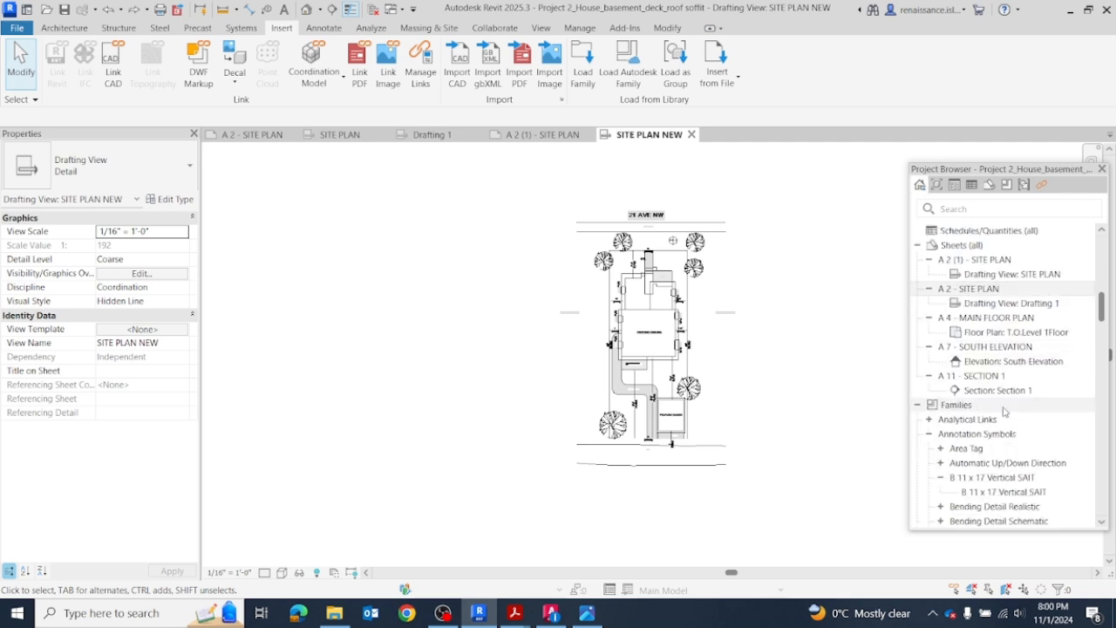
pyautogui.click(985, 276)
pyautogui.rightClick(985, 277)
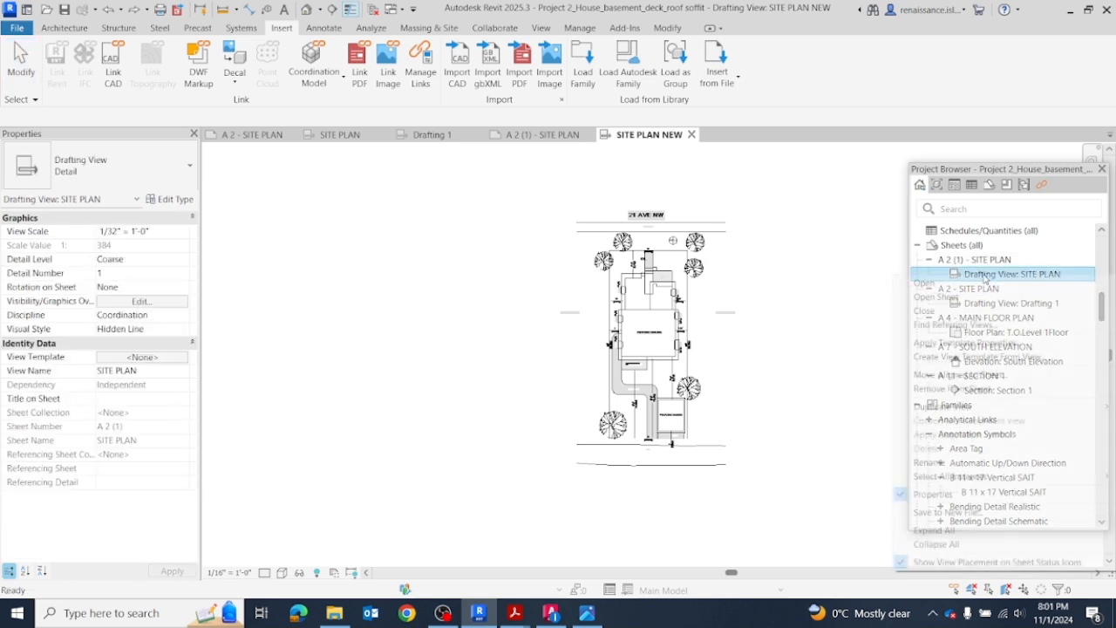
pyautogui.click(964, 389)
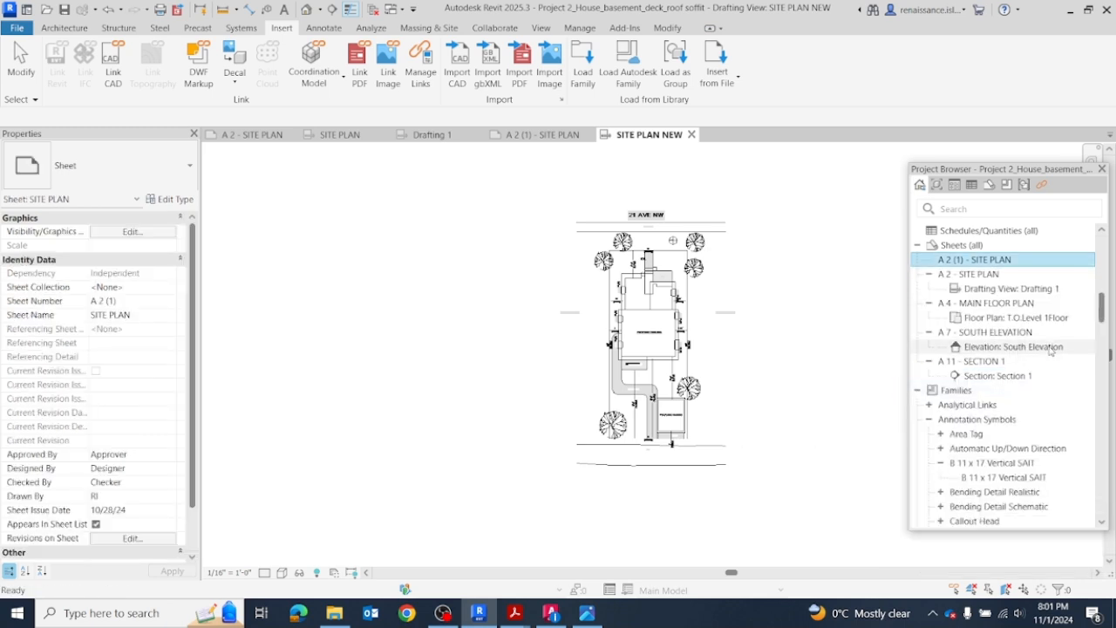
# Step: Remove the Drafting 1 view from sheet A 2 - SITE PLAN
pyautogui.click(994, 289)
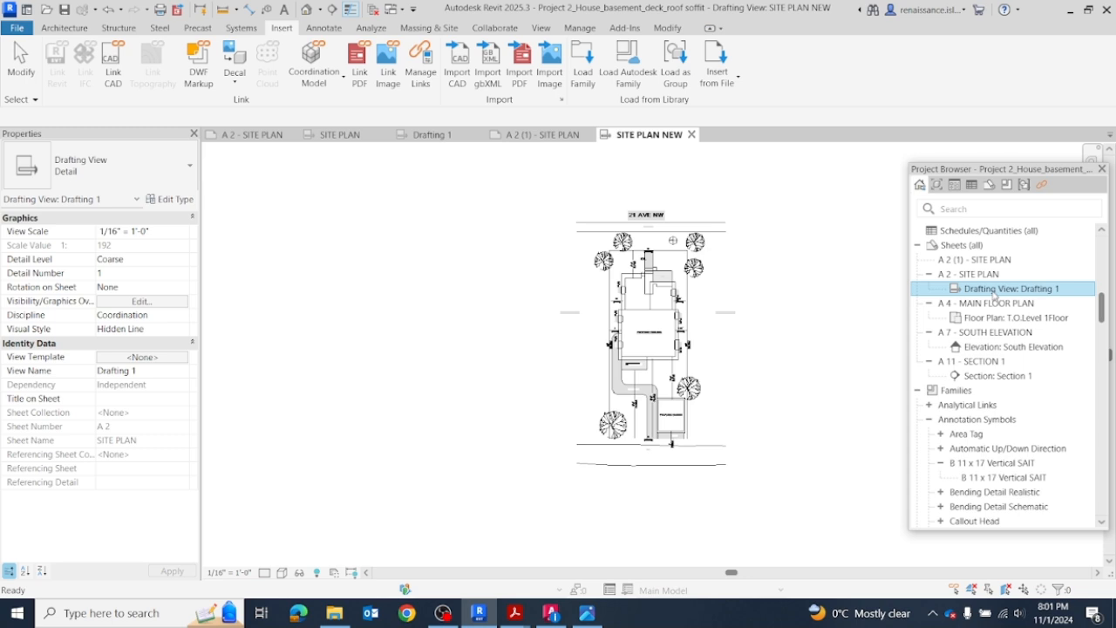
pyautogui.rightClick(994, 294)
pyautogui.click(972, 405)
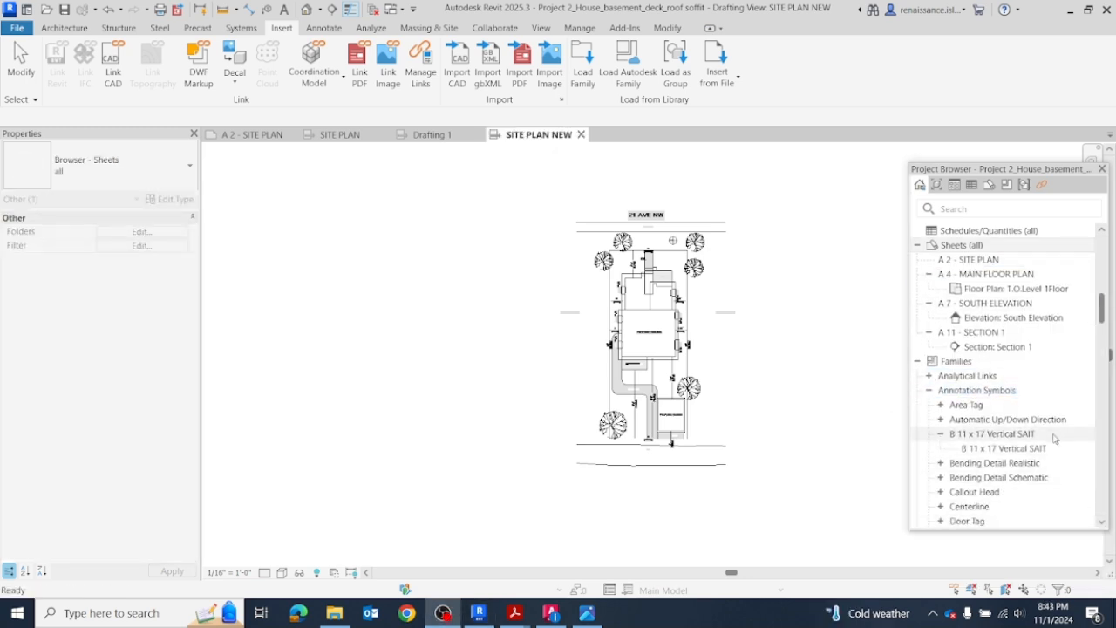
# Step: Switch to Acrobat, review the required drawing set and scales in the Interim Report II Guidelines, and return to Revit
pyautogui.scroll(2, 763, 233)
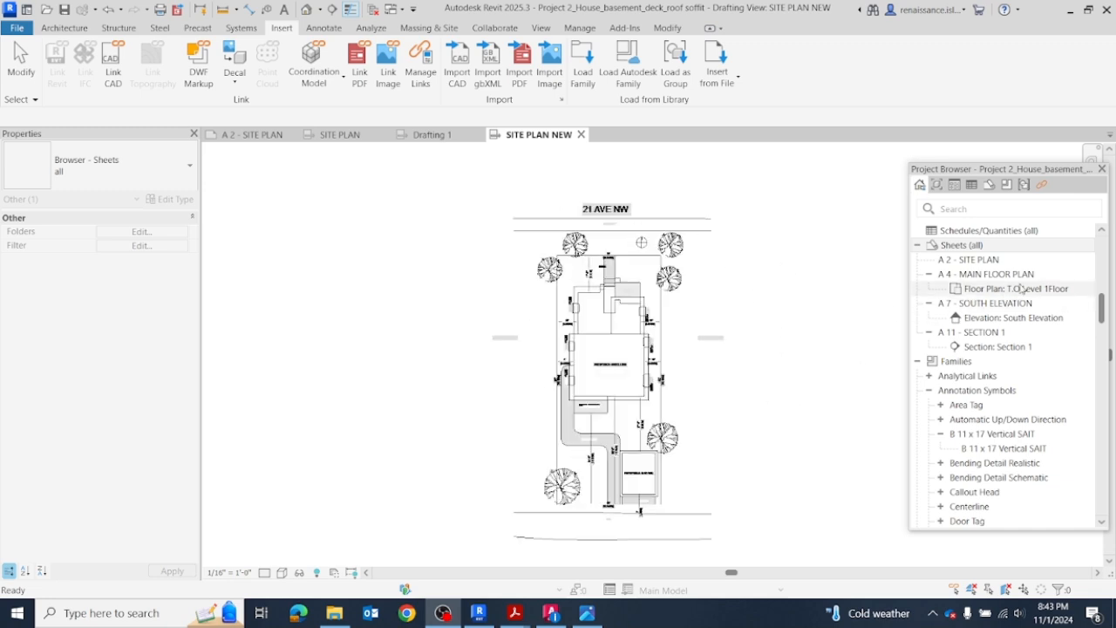
pyautogui.scroll(2, 1026, 288)
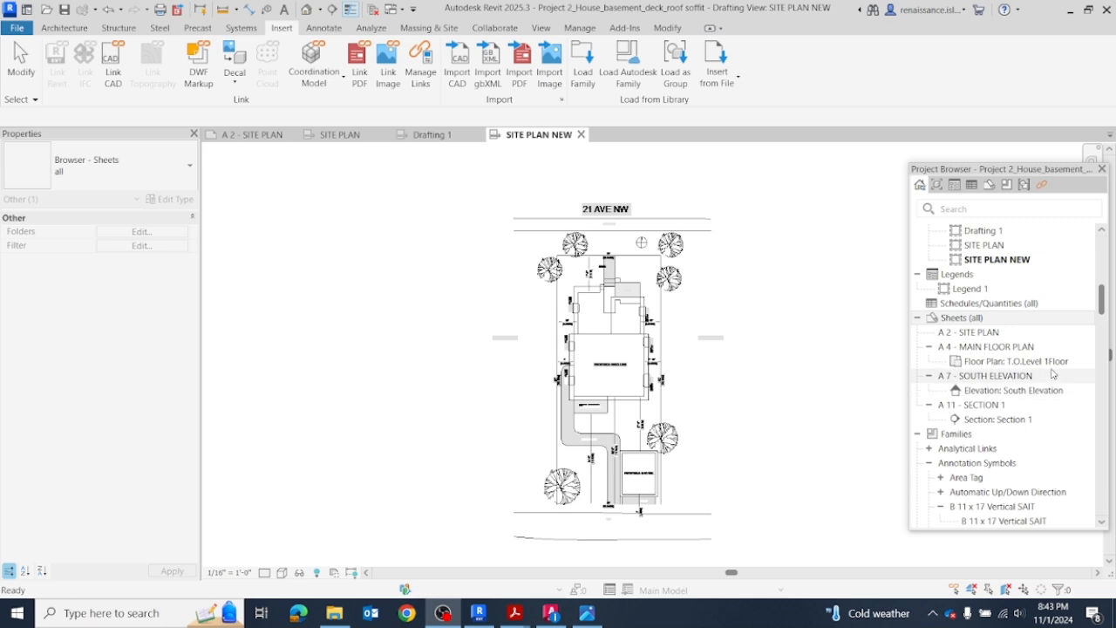
pyautogui.scroll(-2, 1066, 384)
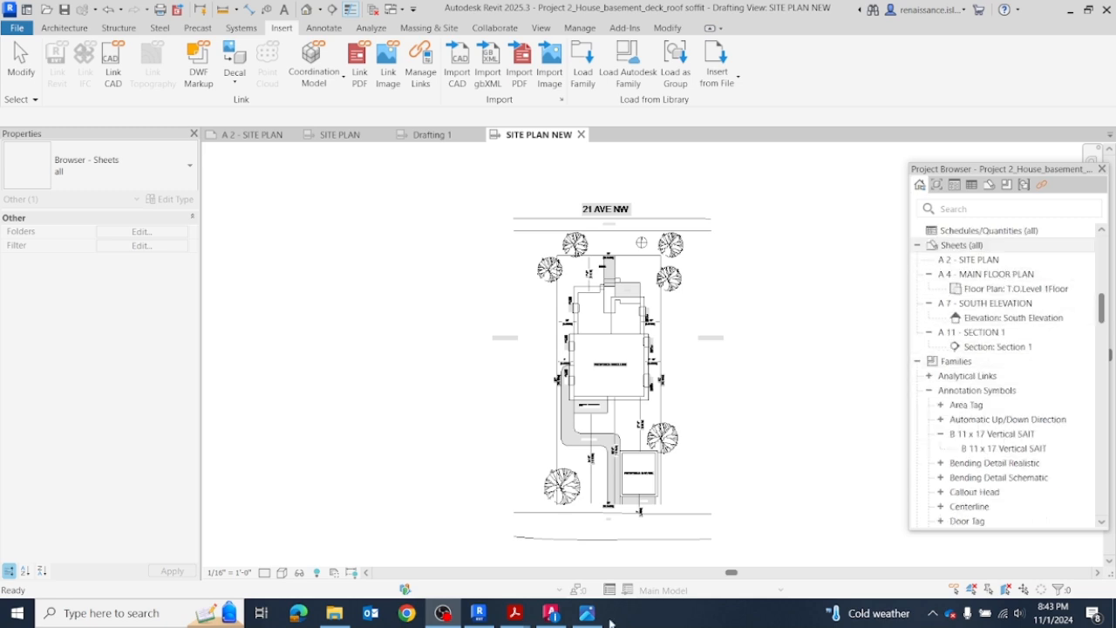
pyautogui.moveTo(515, 616)
pyautogui.click(288, 557)
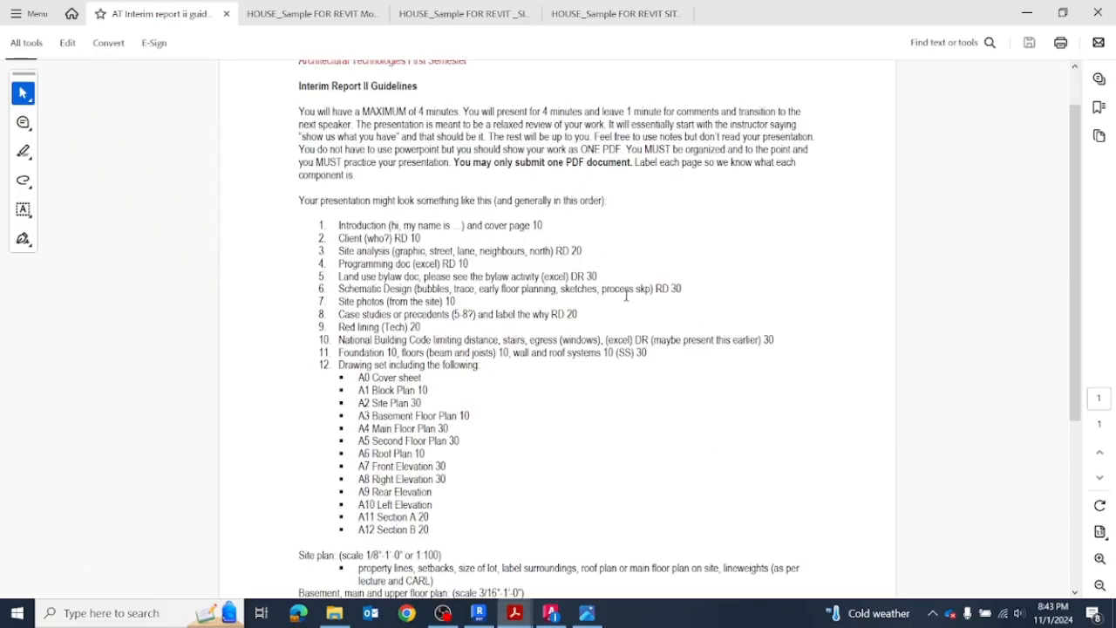
pyautogui.scroll(-1, 523, 444)
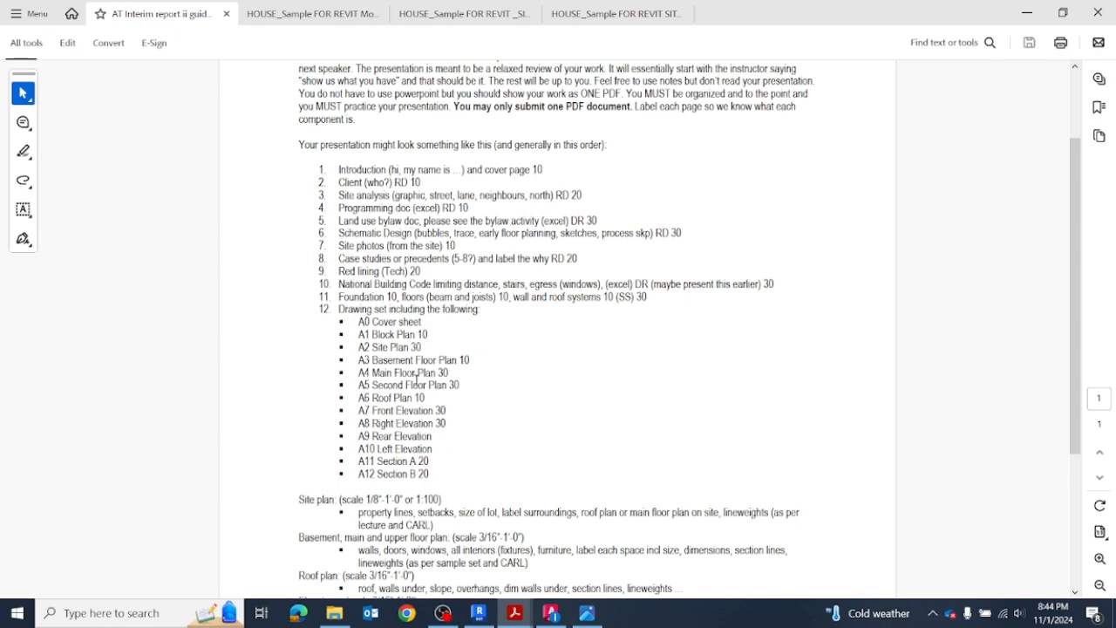
pyautogui.click(1027, 13)
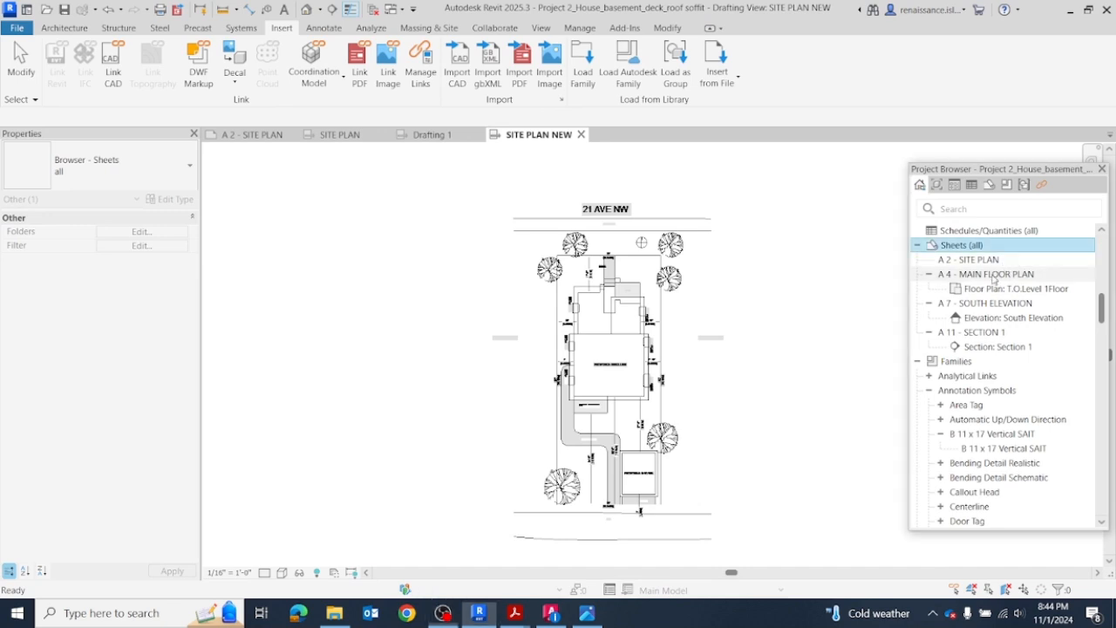
pyautogui.rightClick(993, 276)
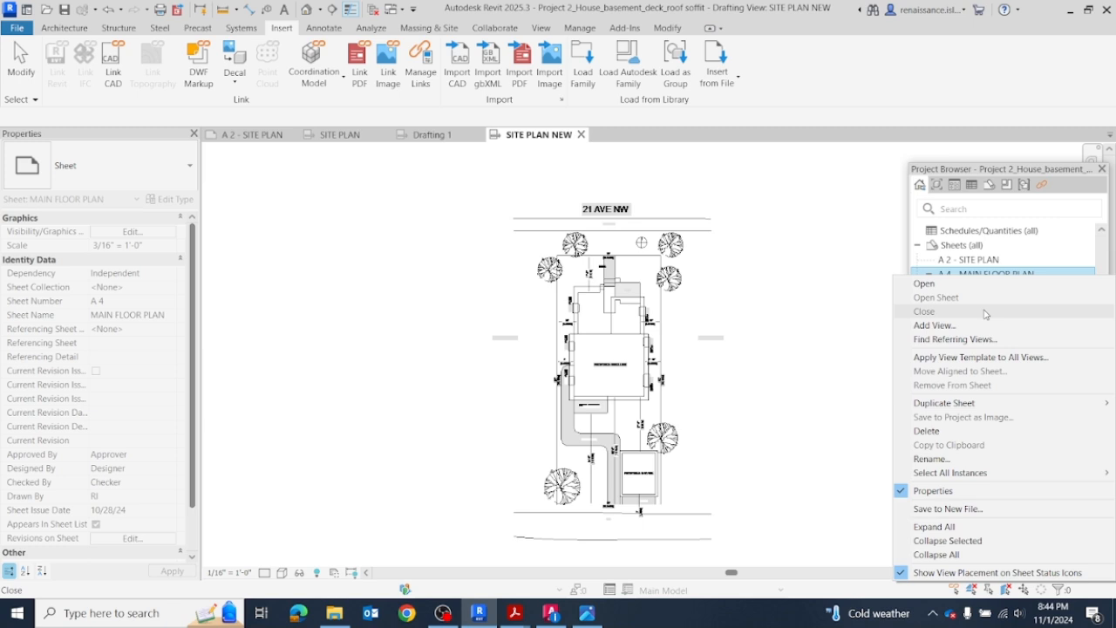
pyautogui.moveTo(949, 406)
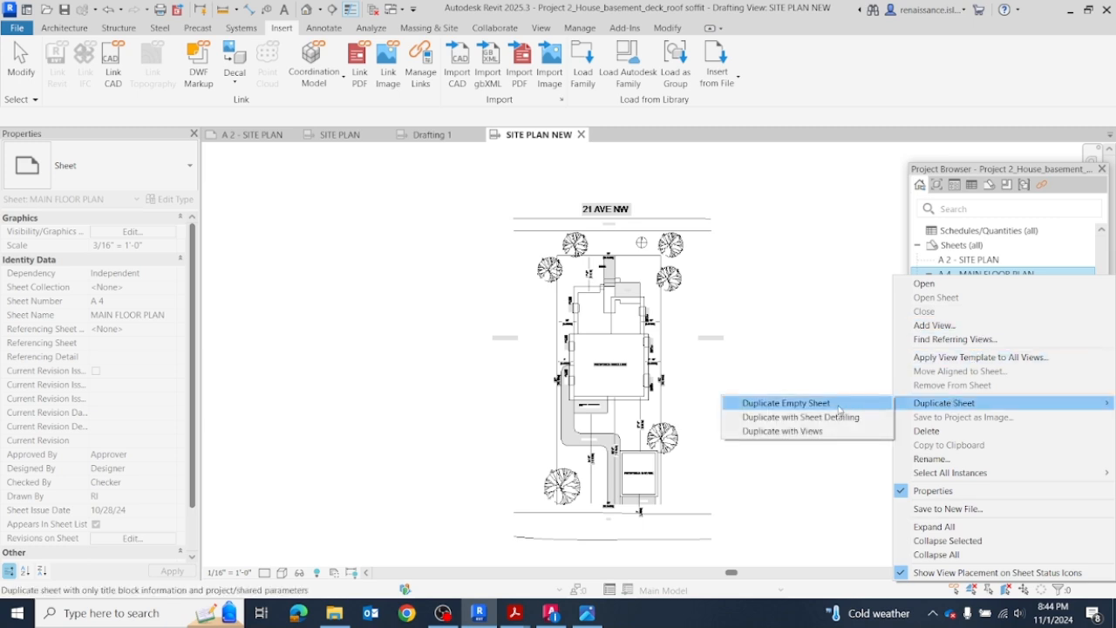
pyautogui.click(837, 305)
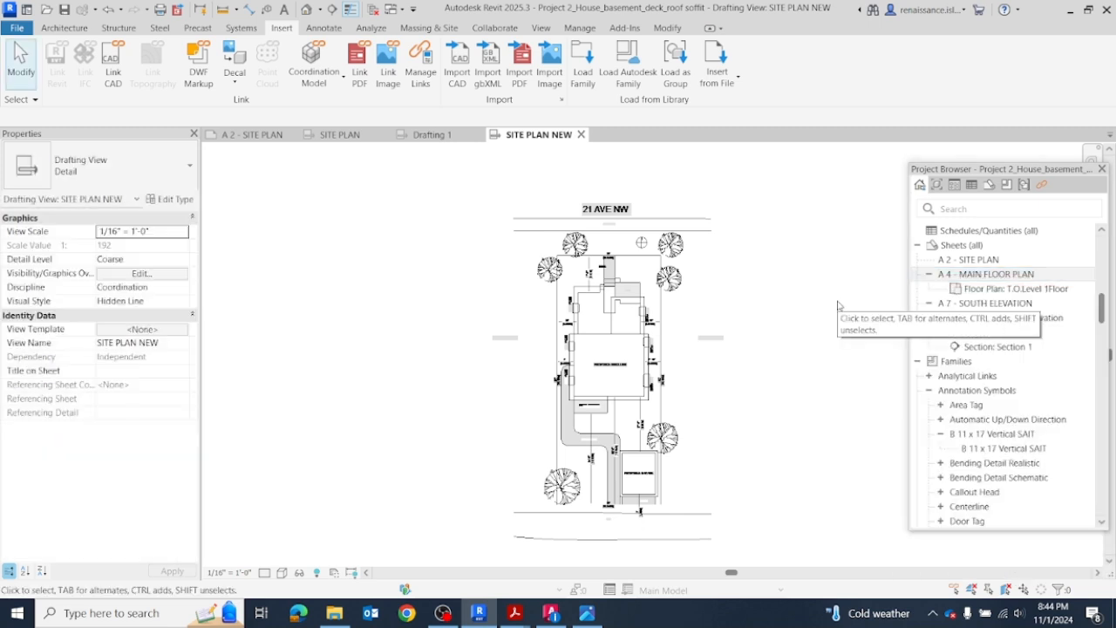
# Step: Check the number and name of the A 2 - SITE PLAN sheet and open that sheet
pyautogui.click(981, 273)
pyautogui.click(981, 261)
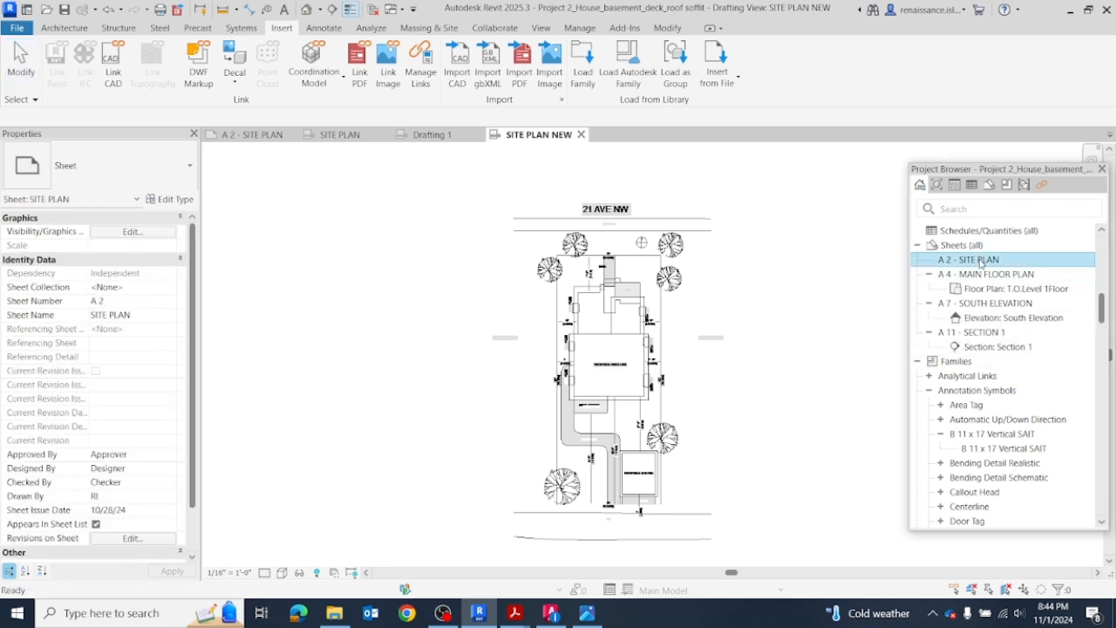
pyautogui.click(980, 261)
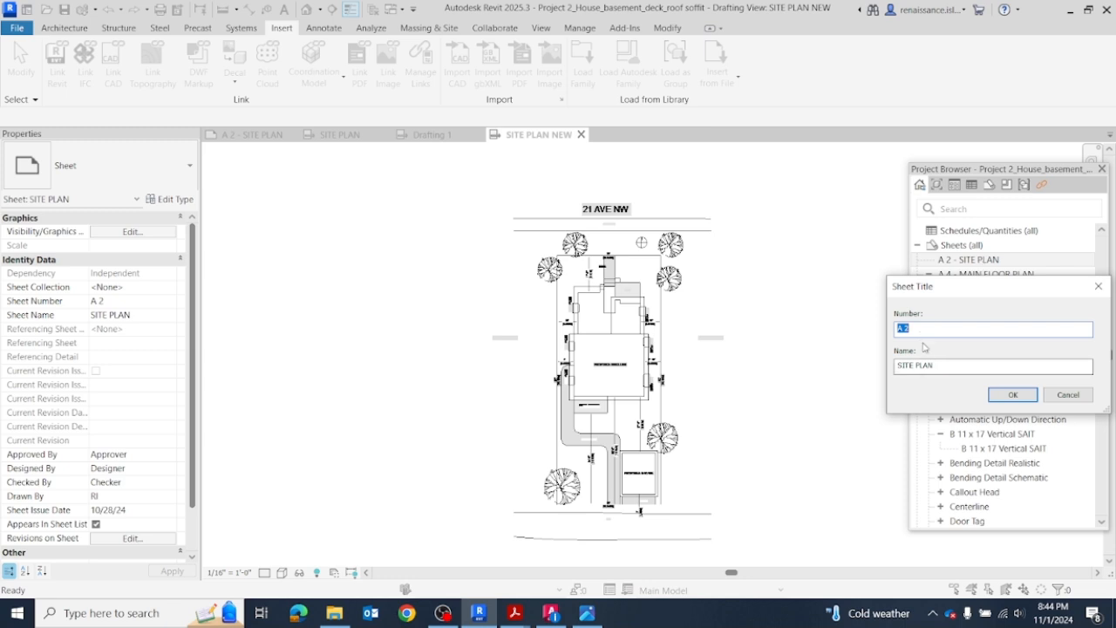
pyautogui.click(1014, 395)
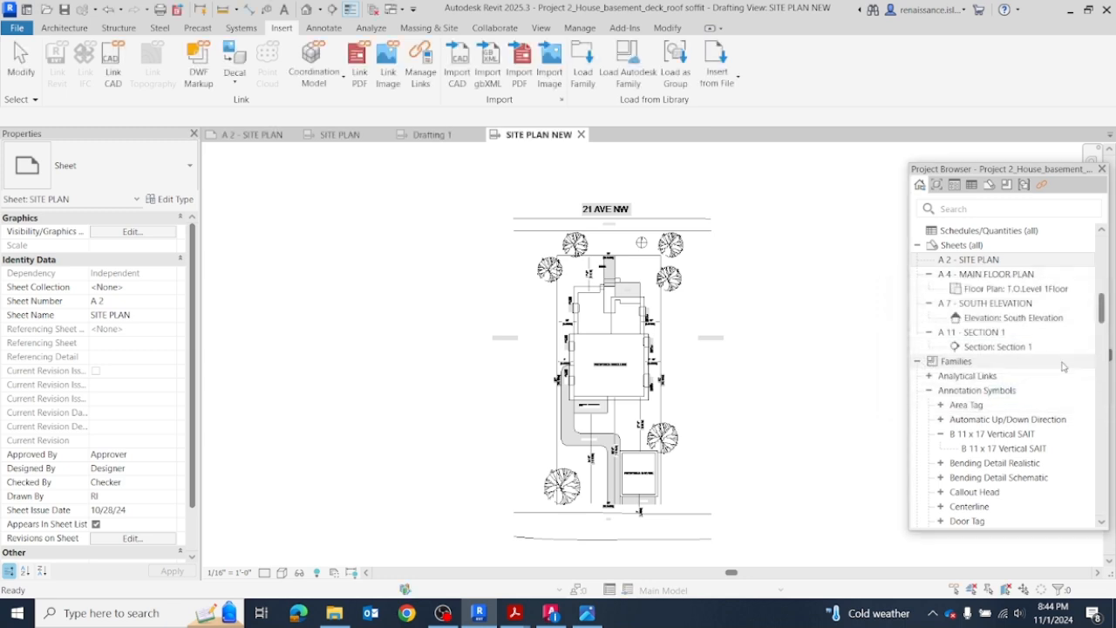
pyautogui.doubleClick(981, 260)
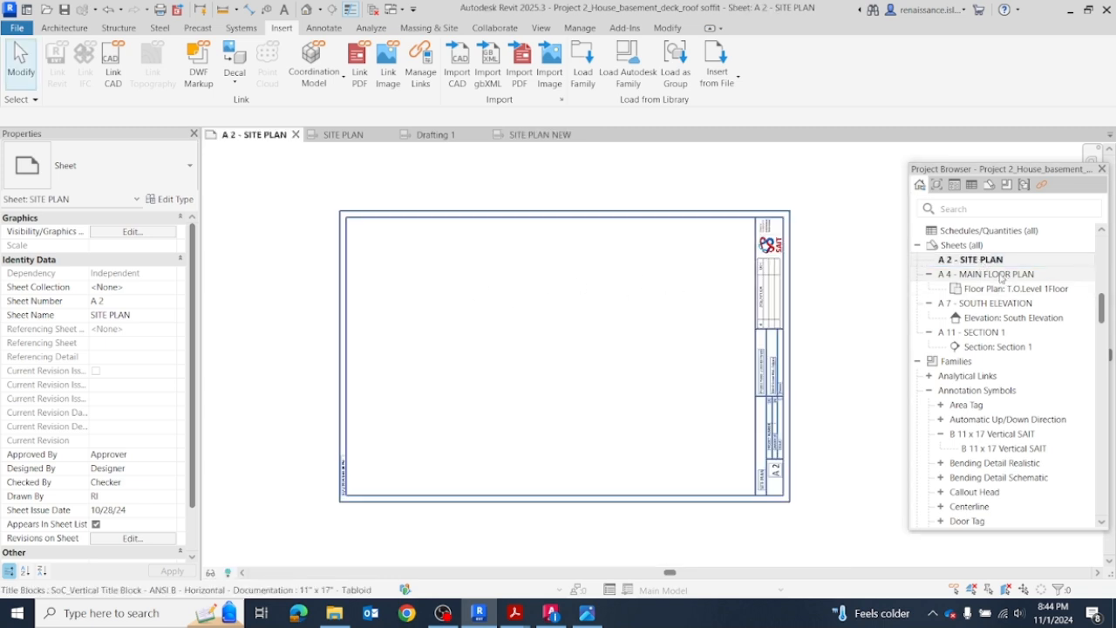
# Step: Place the SITE PLAN NEW drafting view in the middle of sheet A 2 - SITE PLAN
pyautogui.scroll(3, 1012, 357)
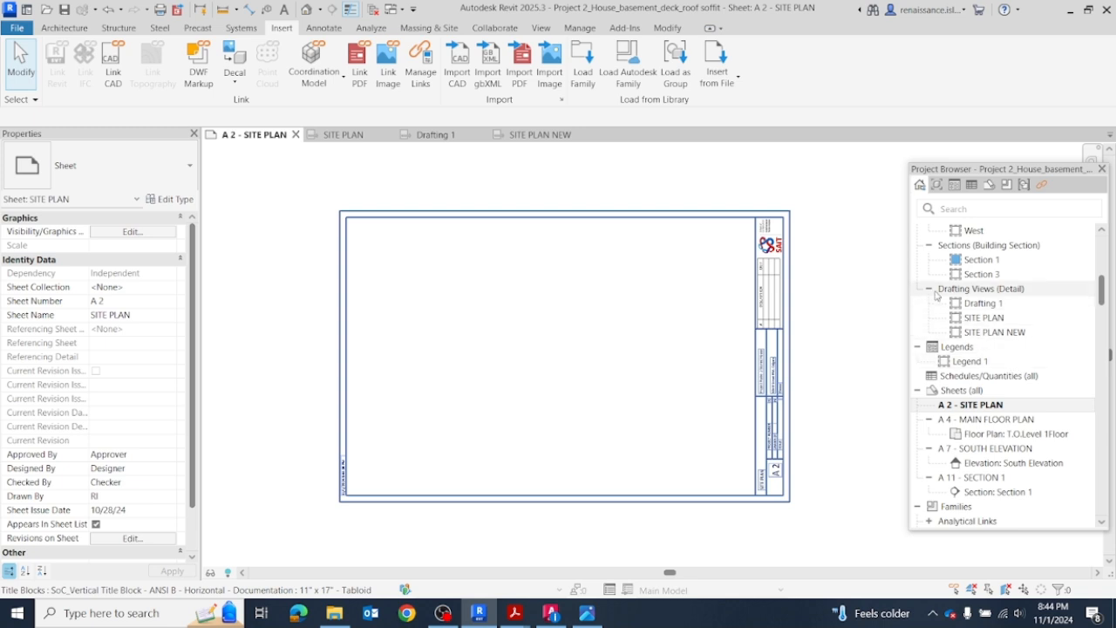
pyautogui.moveTo(979, 338); pyautogui.dragTo(558, 344)
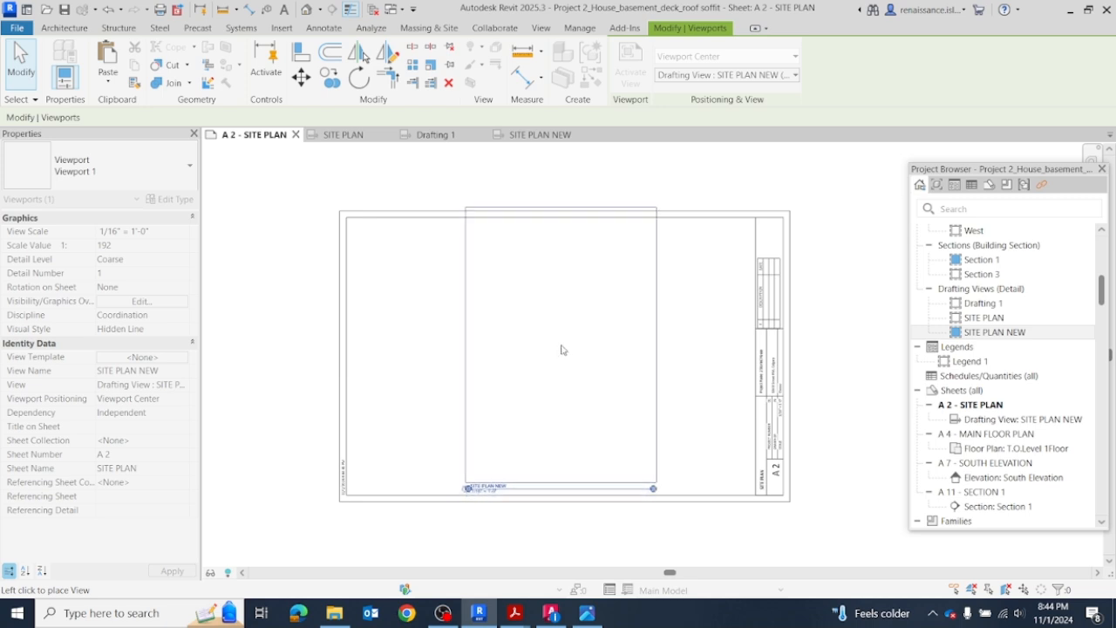
pyautogui.click(561, 350)
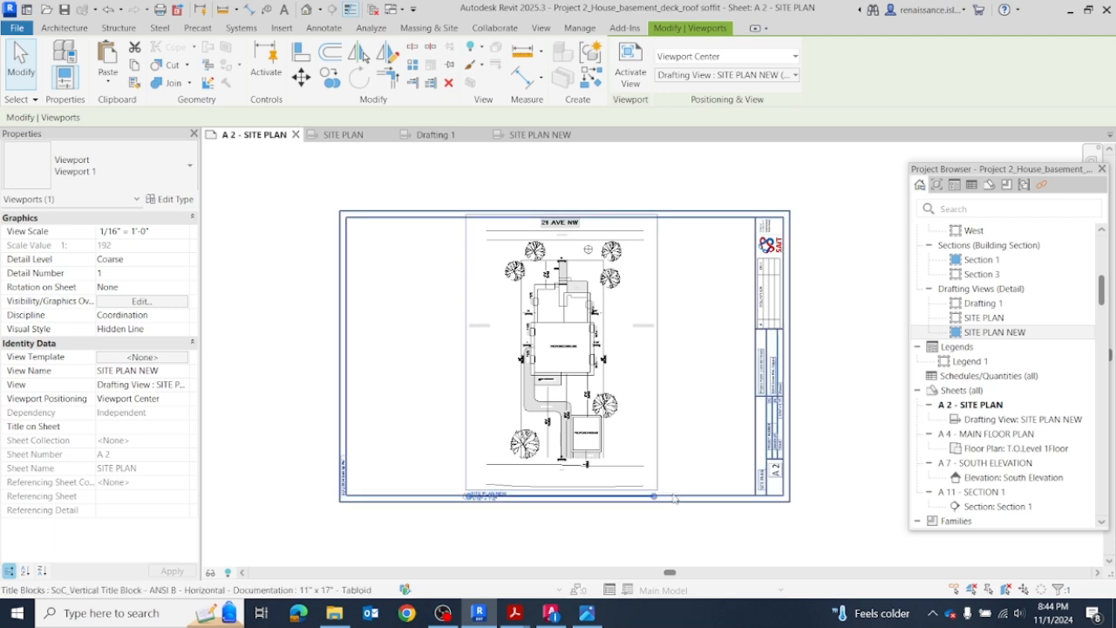
pyautogui.scroll(2, 707, 457)
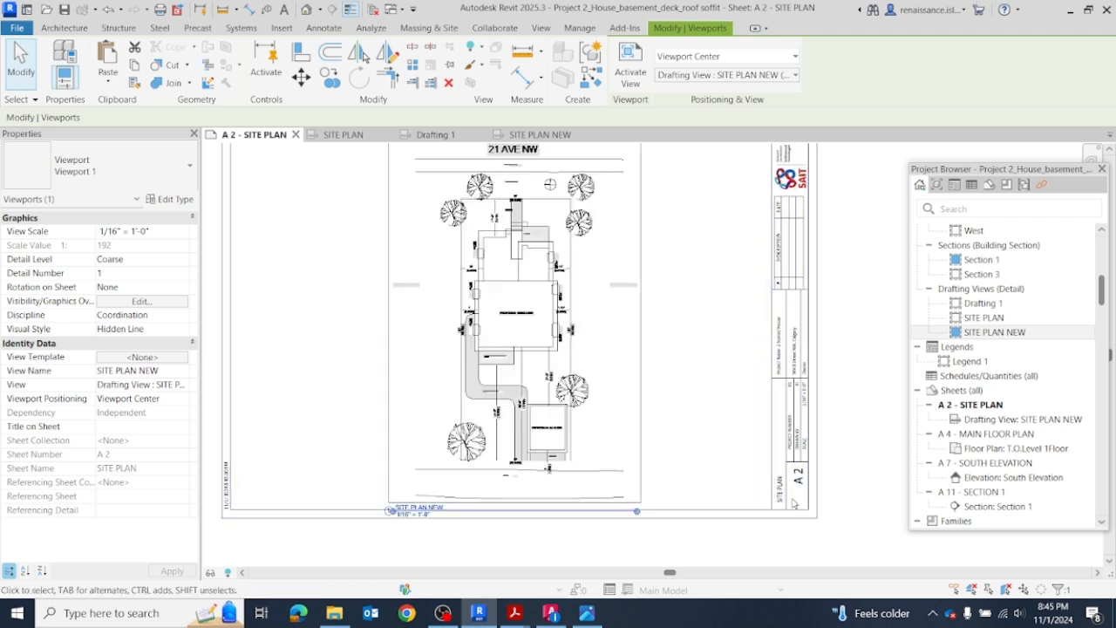
pyautogui.press('Escape')
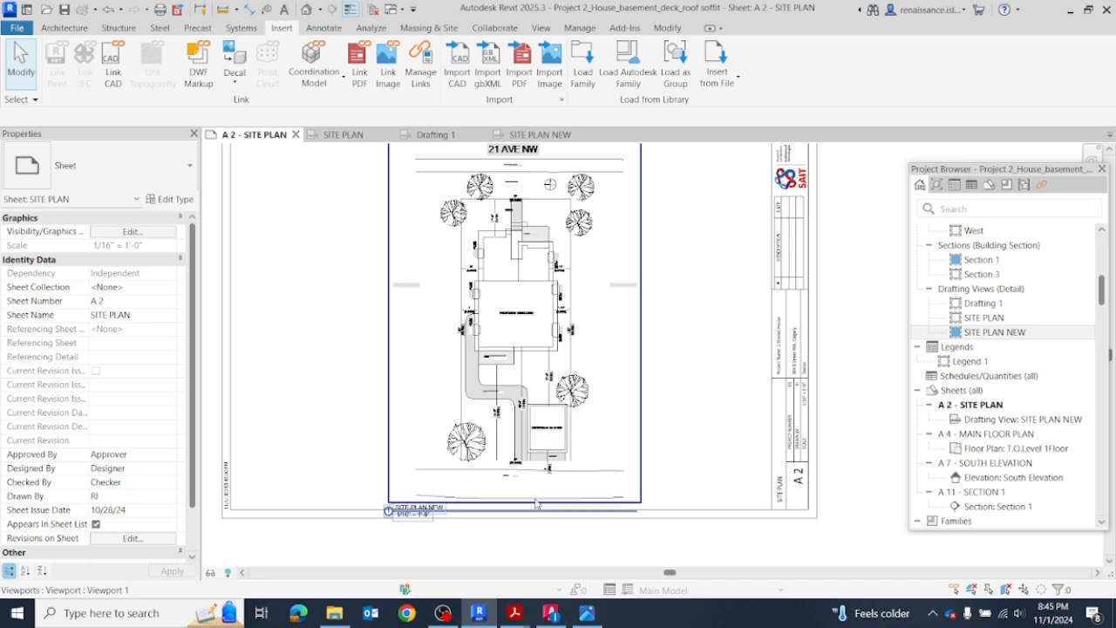
# Step: Shorten the viewport's title line to about the title text's length and move the title to the lower left of the site plan
pyautogui.click(537, 503)
pyautogui.moveTo(632, 516); pyautogui.dragTo(454, 511)
pyautogui.click(685, 456)
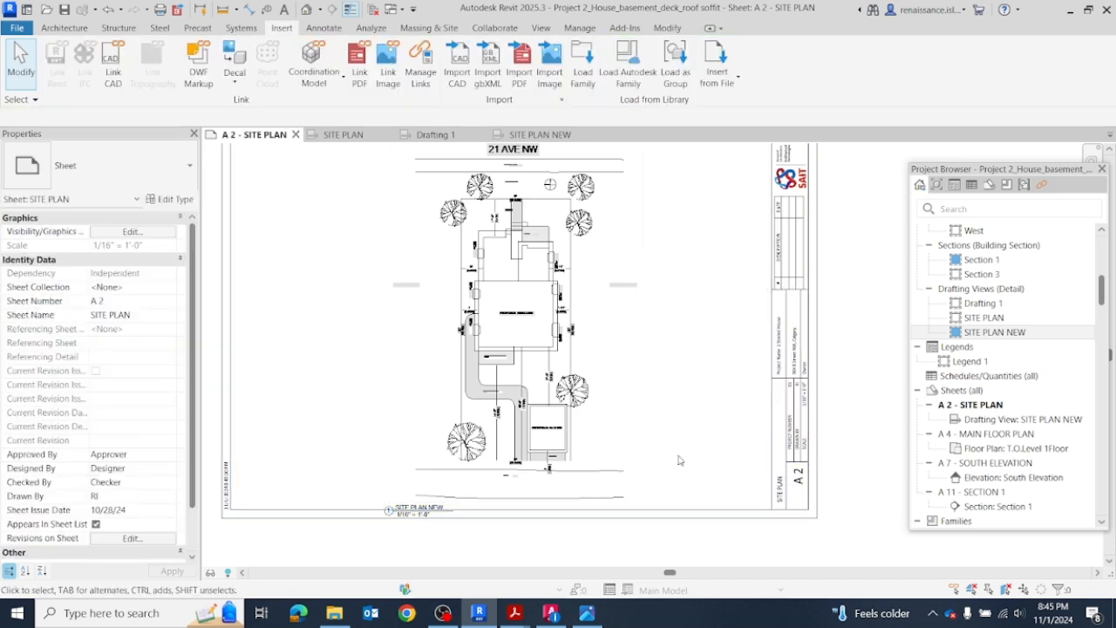
pyautogui.click(406, 513)
pyautogui.moveTo(389, 511); pyautogui.dragTo(318, 489)
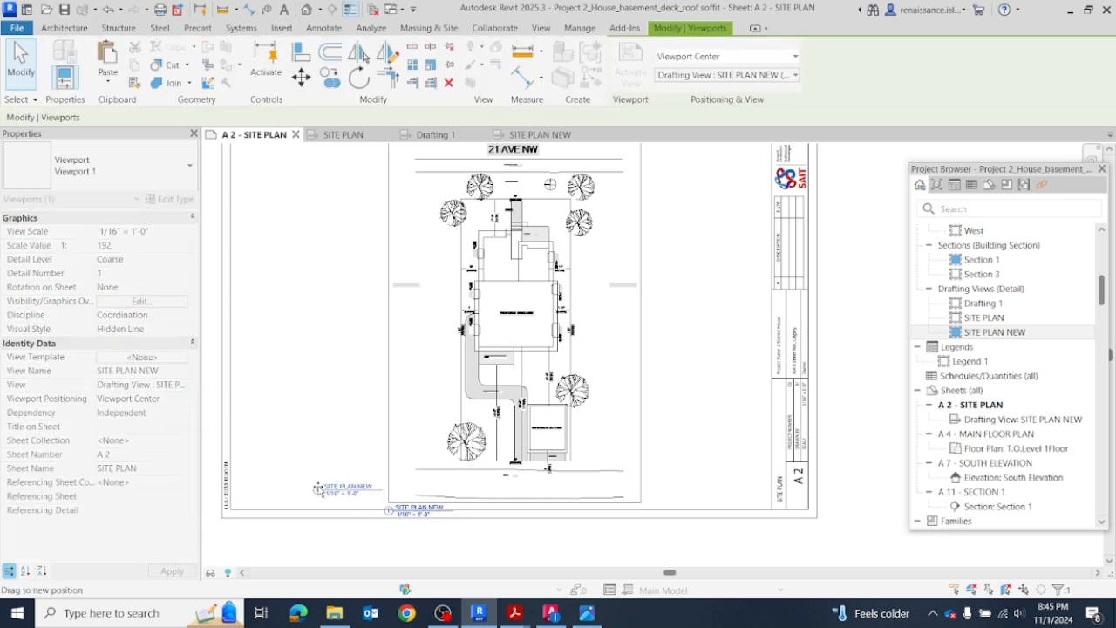
pyautogui.click(707, 435)
# Step: Examine the placed site plan's side setback dimensions and basement window labels for legibility and overlapping text
pyautogui.scroll(-2, 676, 329)
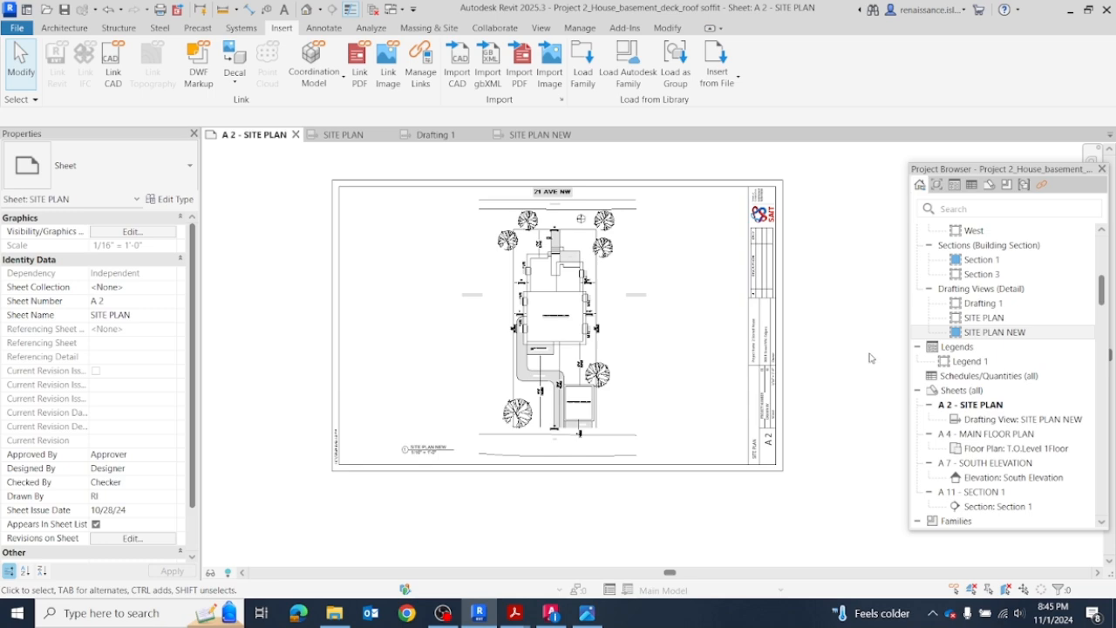
pyautogui.scroll(5, 600, 320)
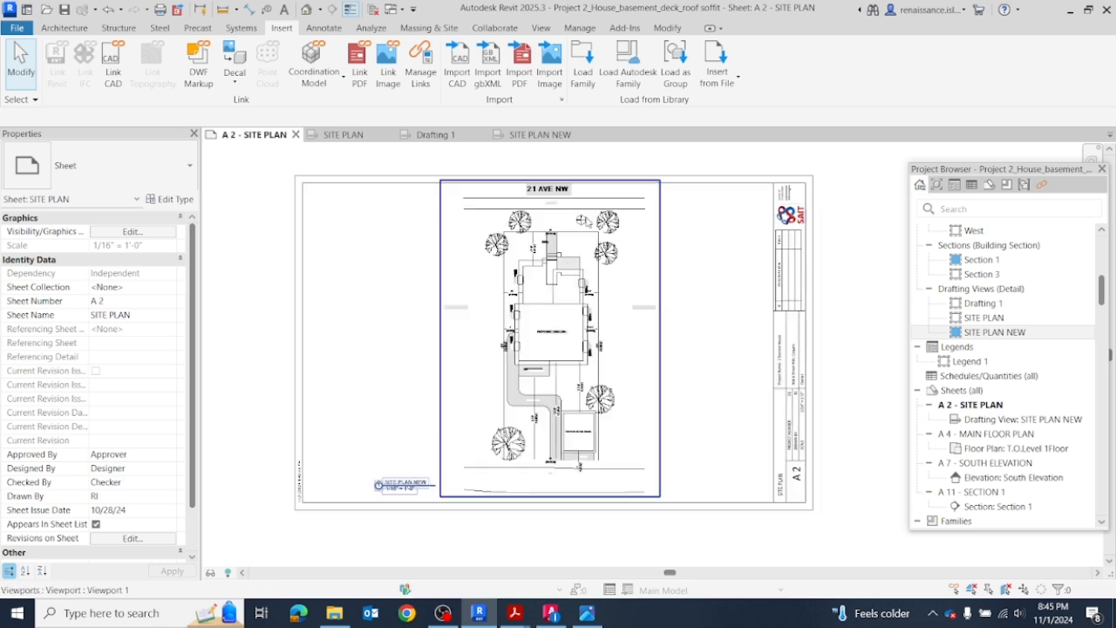
pyautogui.scroll(2, 600, 320)
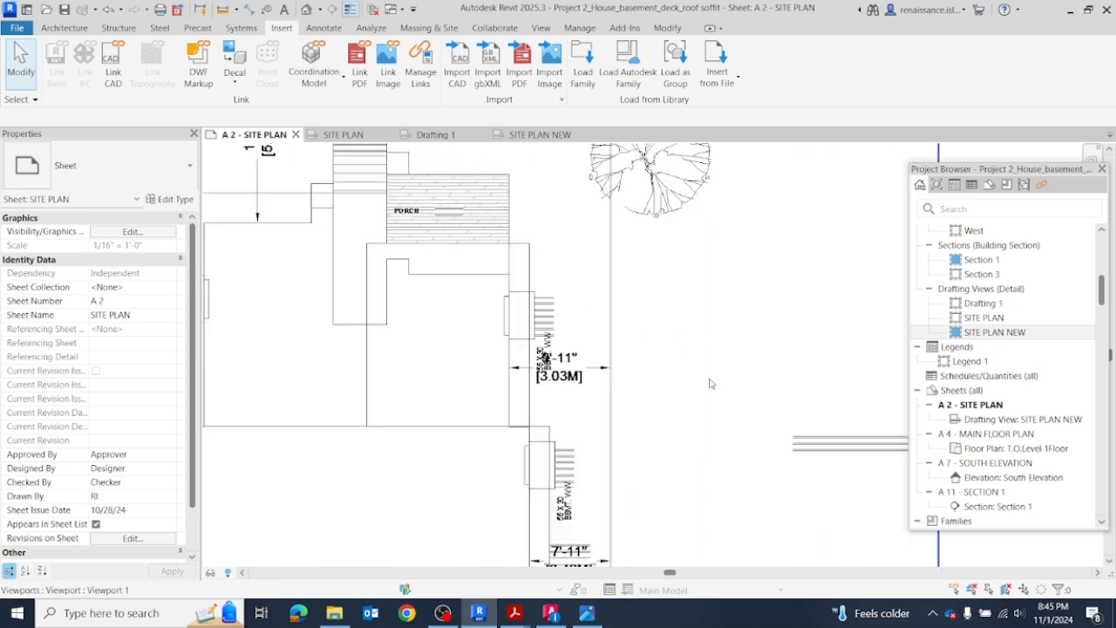
pyautogui.scroll(2, 558, 384)
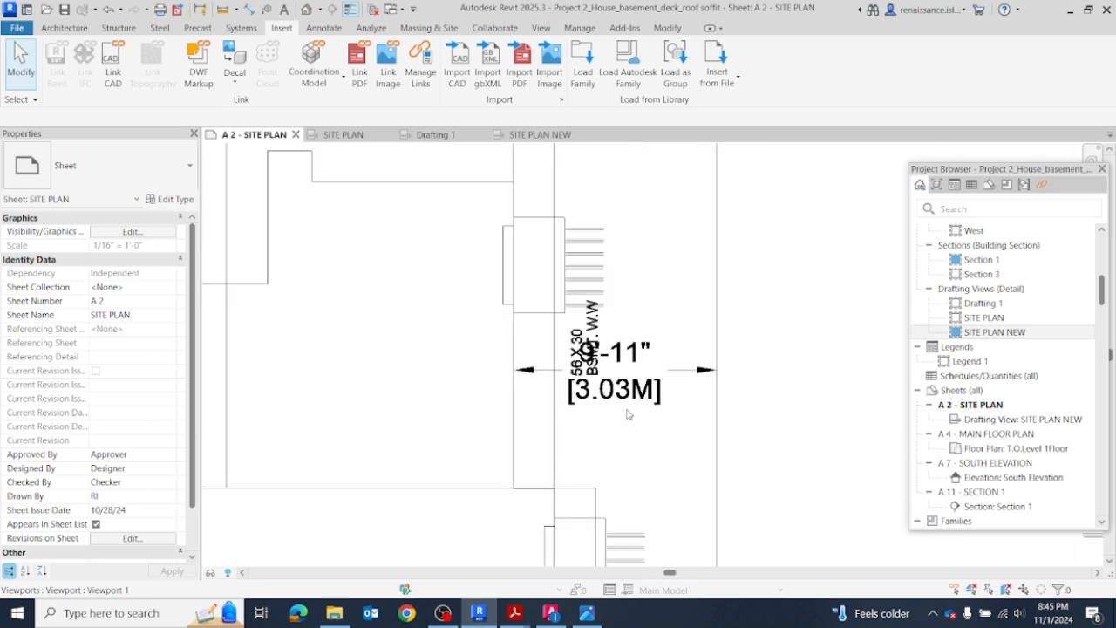
pyautogui.scroll(-4, 611, 340)
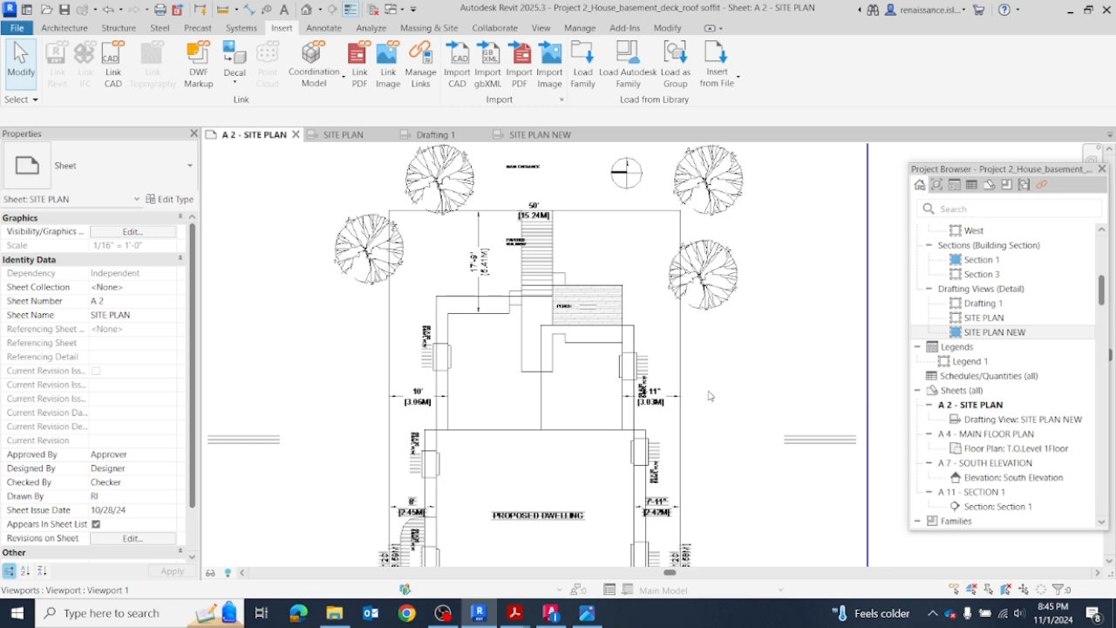
pyautogui.scroll(5, 685, 532)
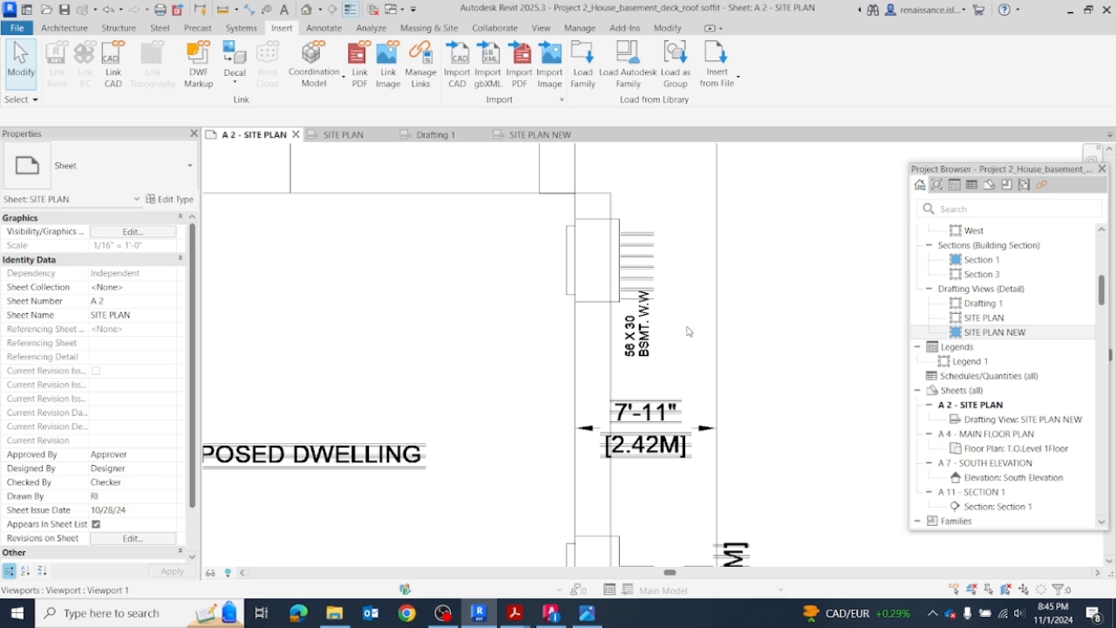
pyautogui.scroll(-2, 628, 366)
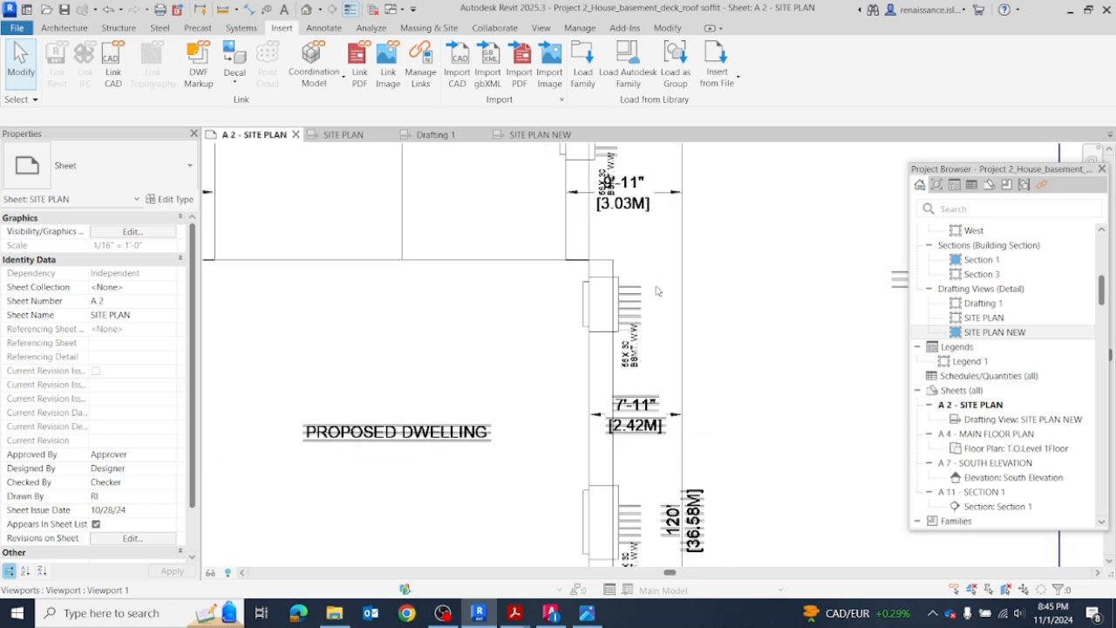
pyautogui.scroll(-4, 671, 322)
pyautogui.click(676, 316)
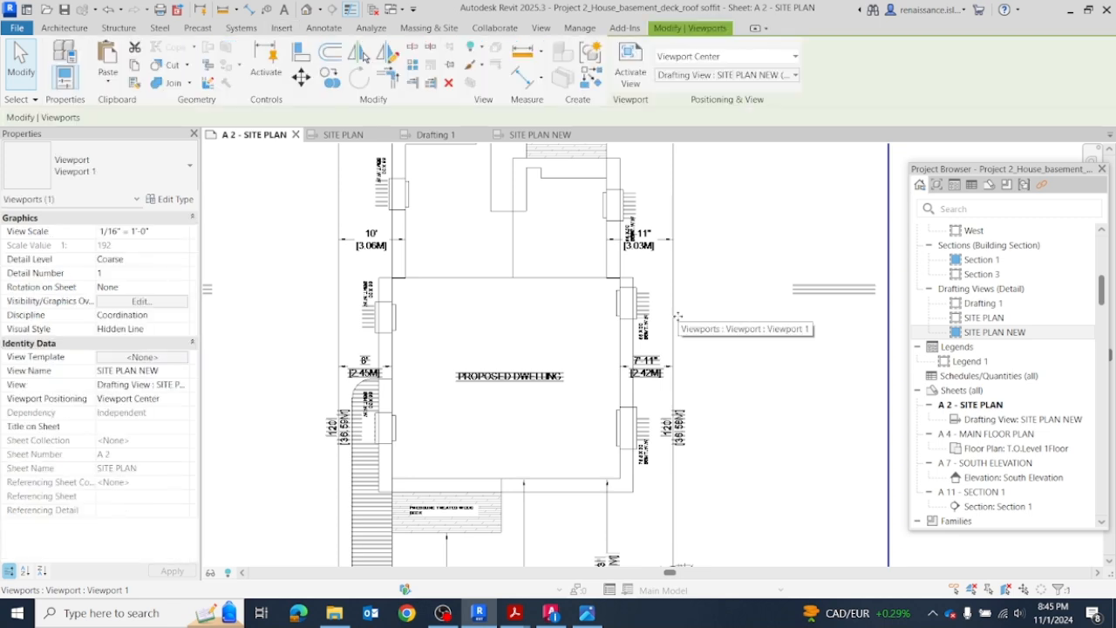
# Step: Activate the site plan viewport and explode the imported AutoCAD site plan, deleting the filled regions that cannot be drawn
pyautogui.click(631, 66)
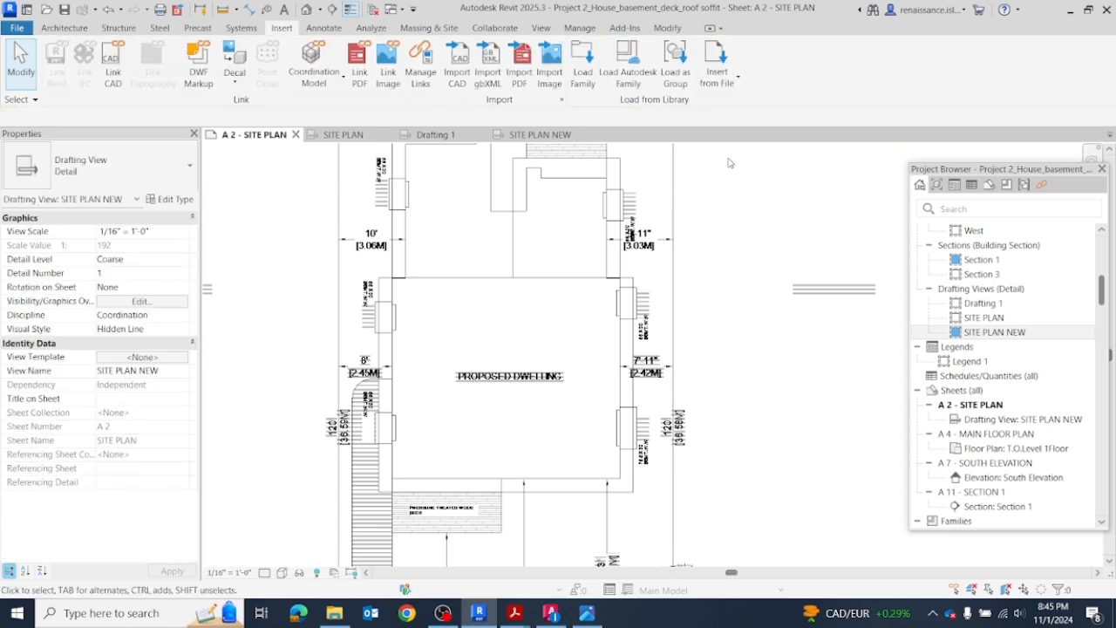
pyautogui.click(675, 242)
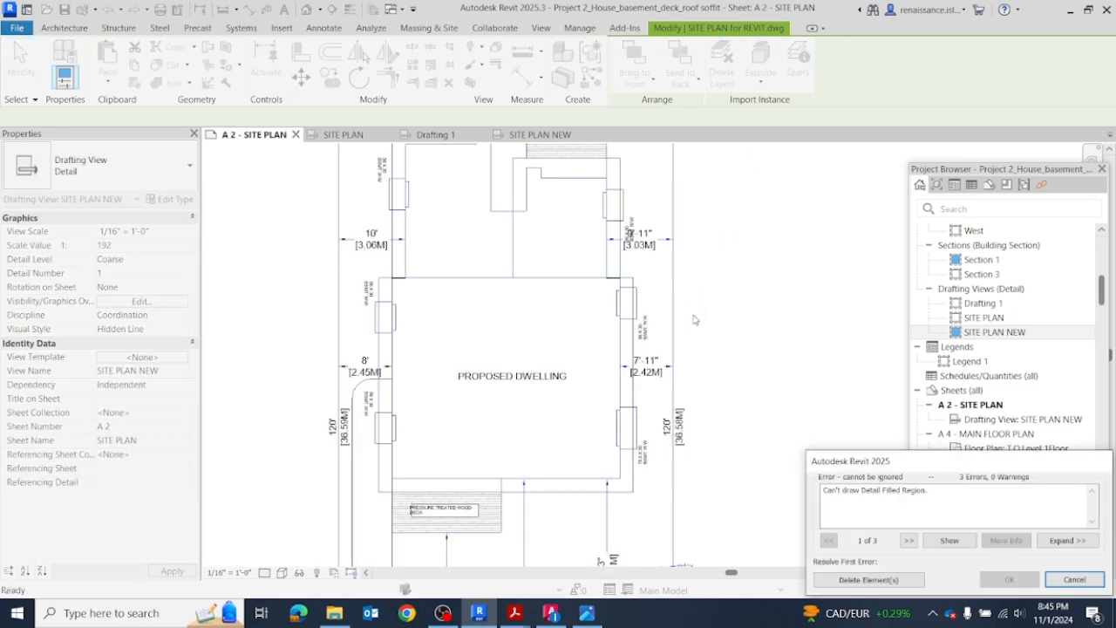
pyautogui.click(898, 581)
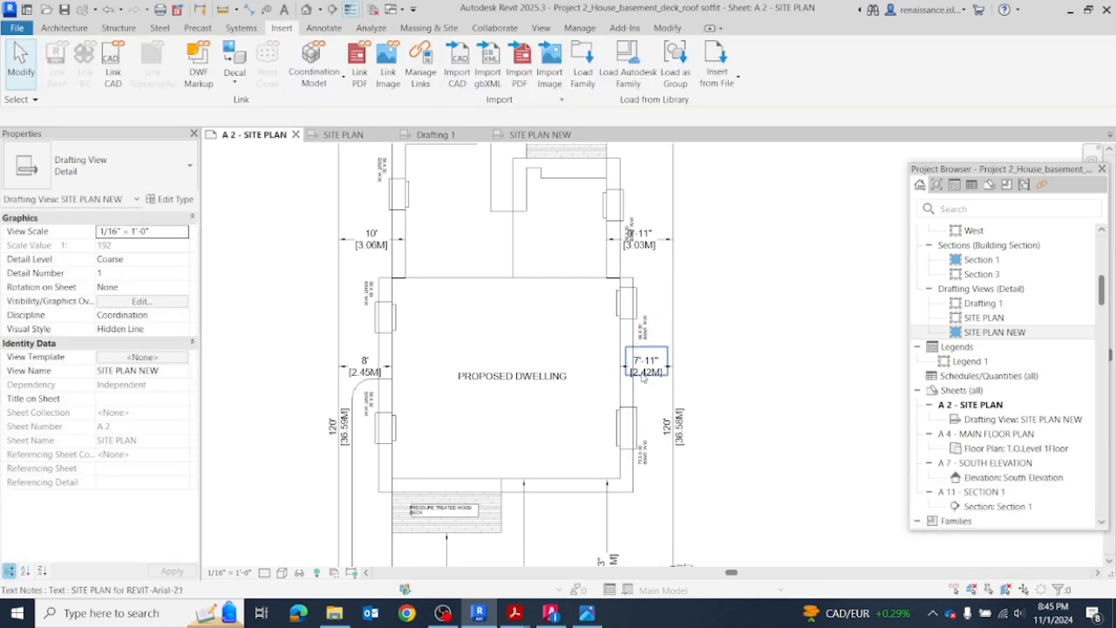
# Step: Review the exploded site plan's text and dimensions, and deactivate the view to return to the whole sheet
pyautogui.scroll(-3, 515, 375)
pyautogui.scroll(2, 602, 307)
pyautogui.scroll(-2, 679, 320)
pyautogui.scroll(-2, 708, 321)
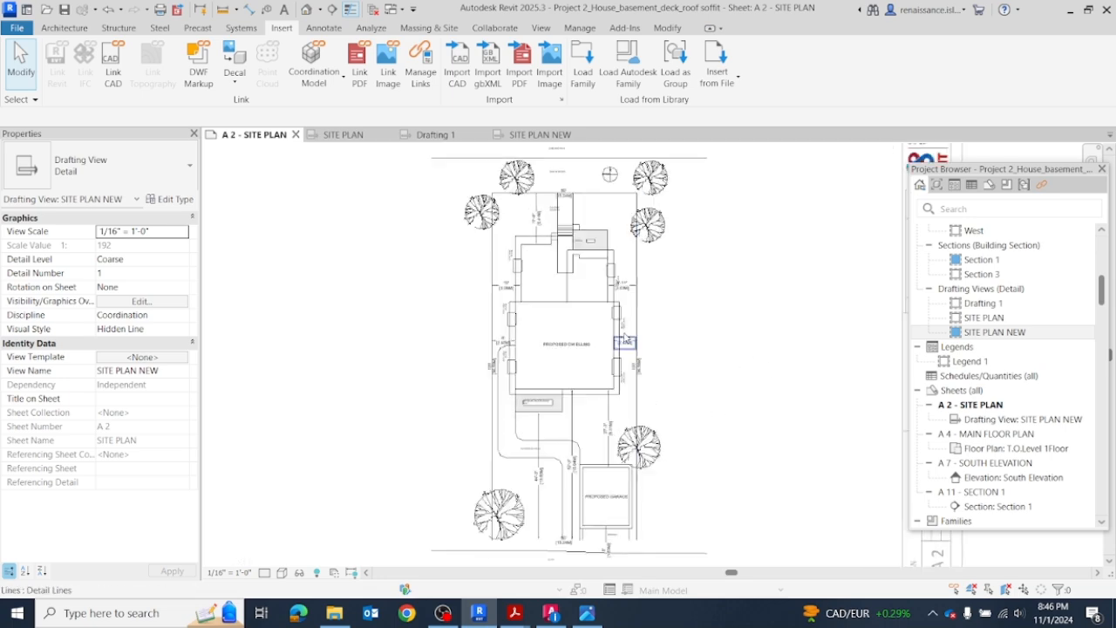
pyautogui.scroll(3, 706, 409)
pyautogui.scroll(-3, 681, 394)
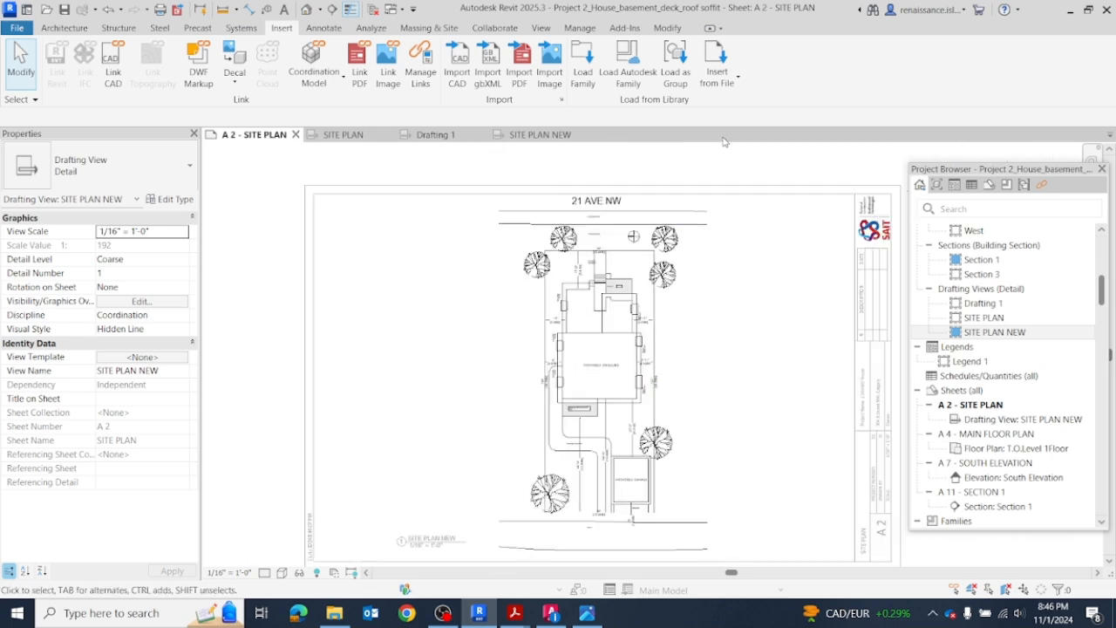
pyautogui.scroll(-1, 722, 256)
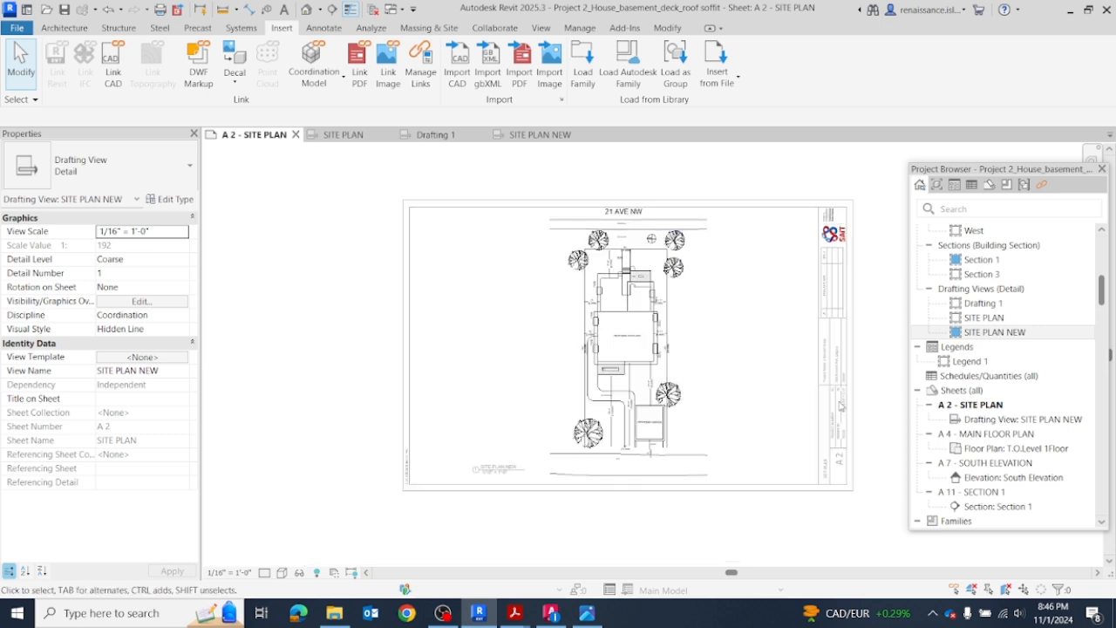
pyautogui.doubleClick(874, 367)
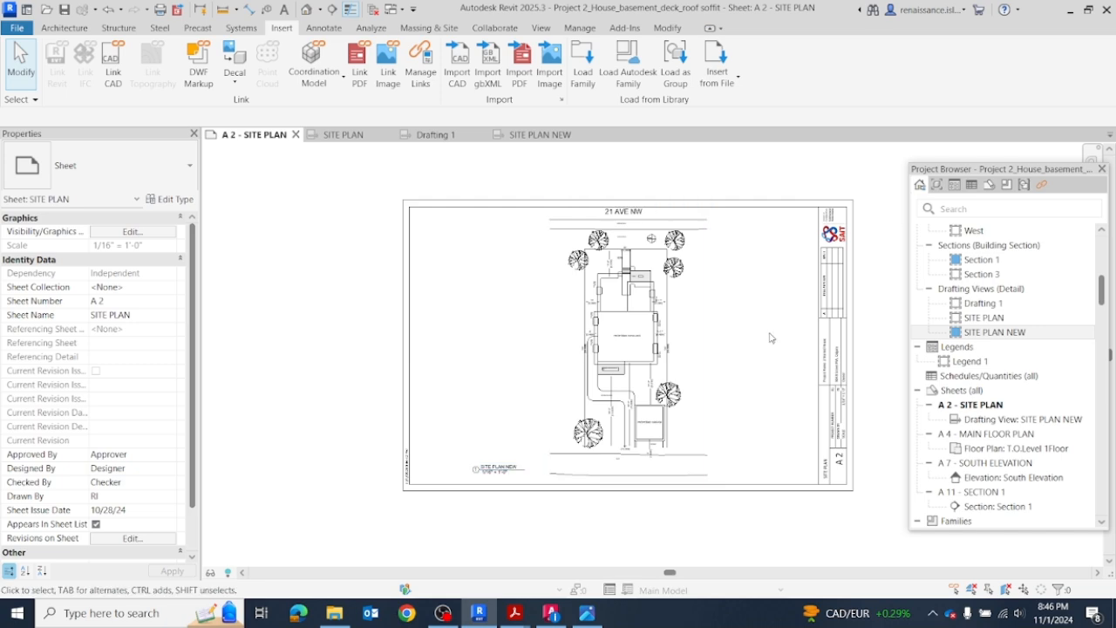
pyautogui.scroll(3, 752, 335)
pyautogui.scroll(-3, 685, 331)
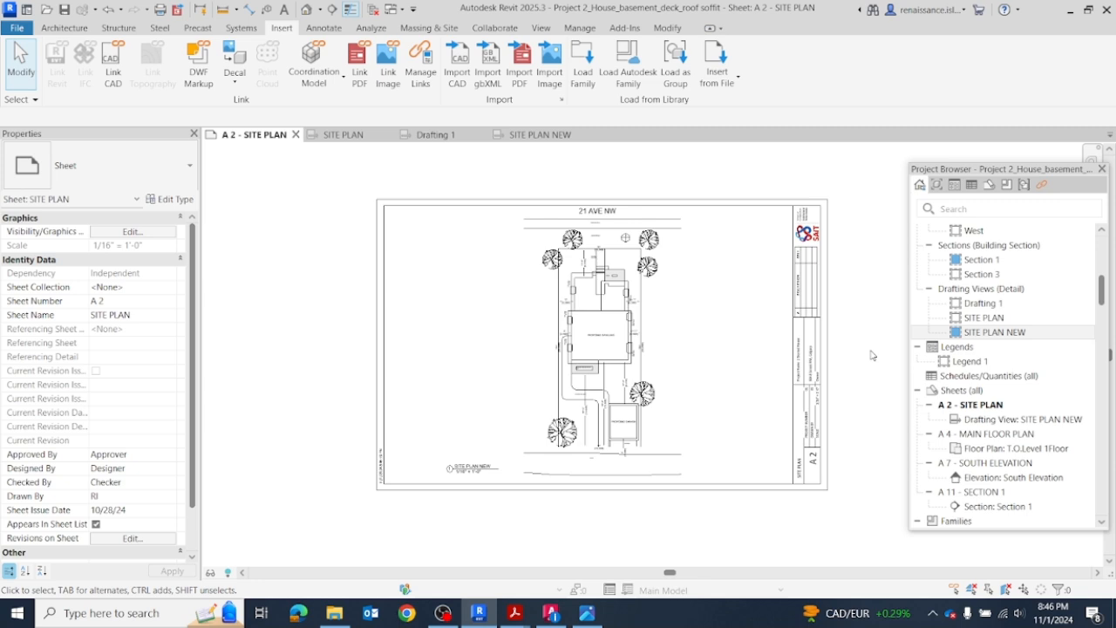
pyautogui.scroll(3, 676, 373)
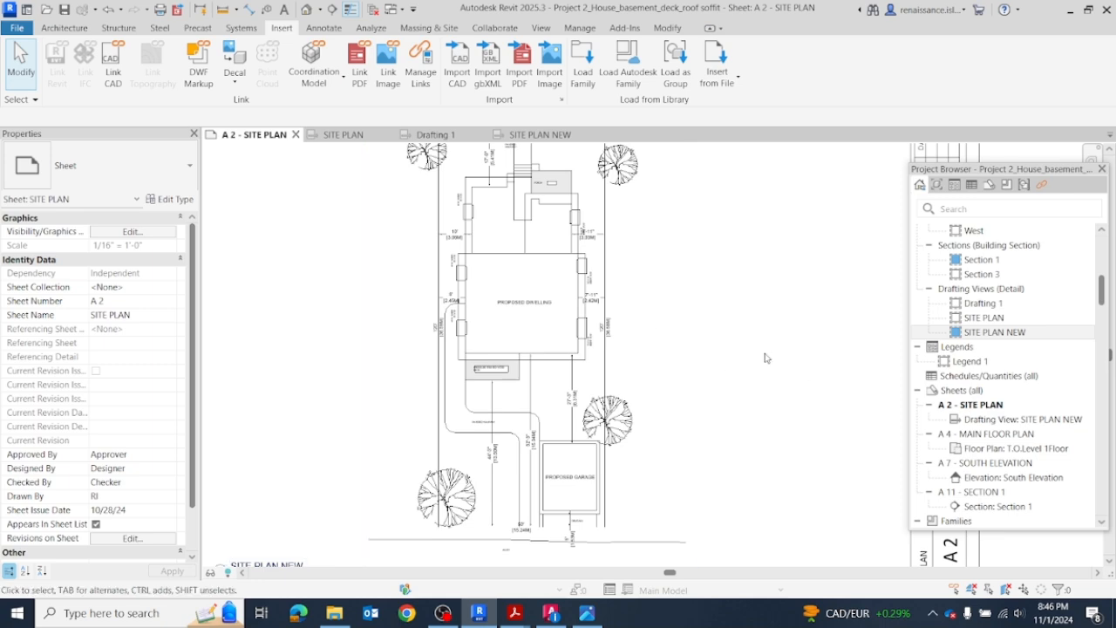
pyautogui.scroll(-3, 723, 340)
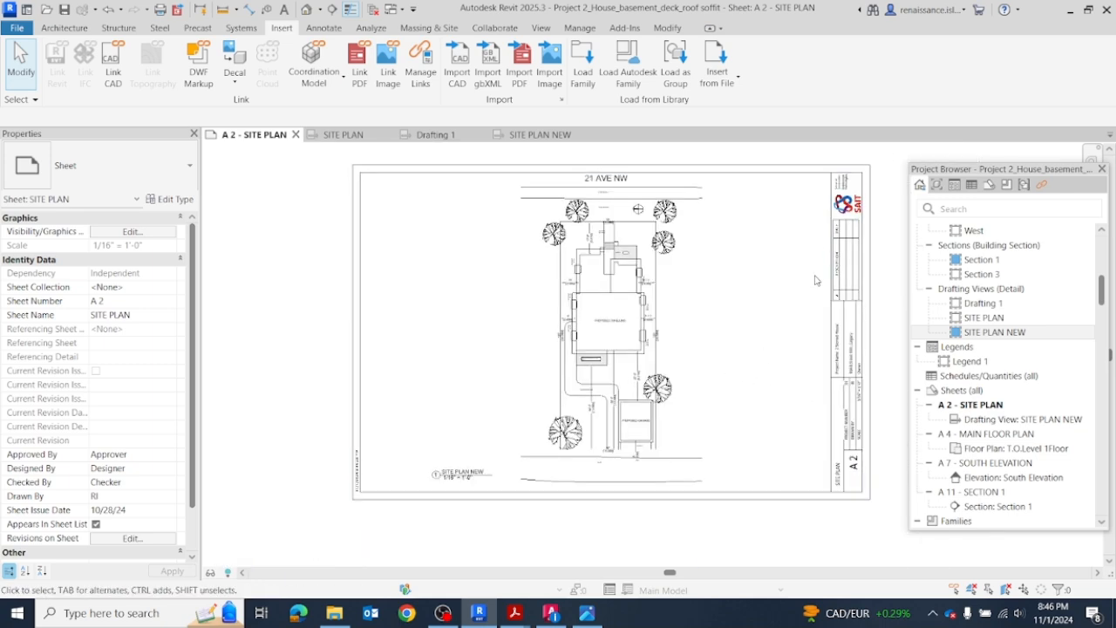
pyautogui.moveTo(878, 239); pyautogui.dragTo(801, 260, button='middle')
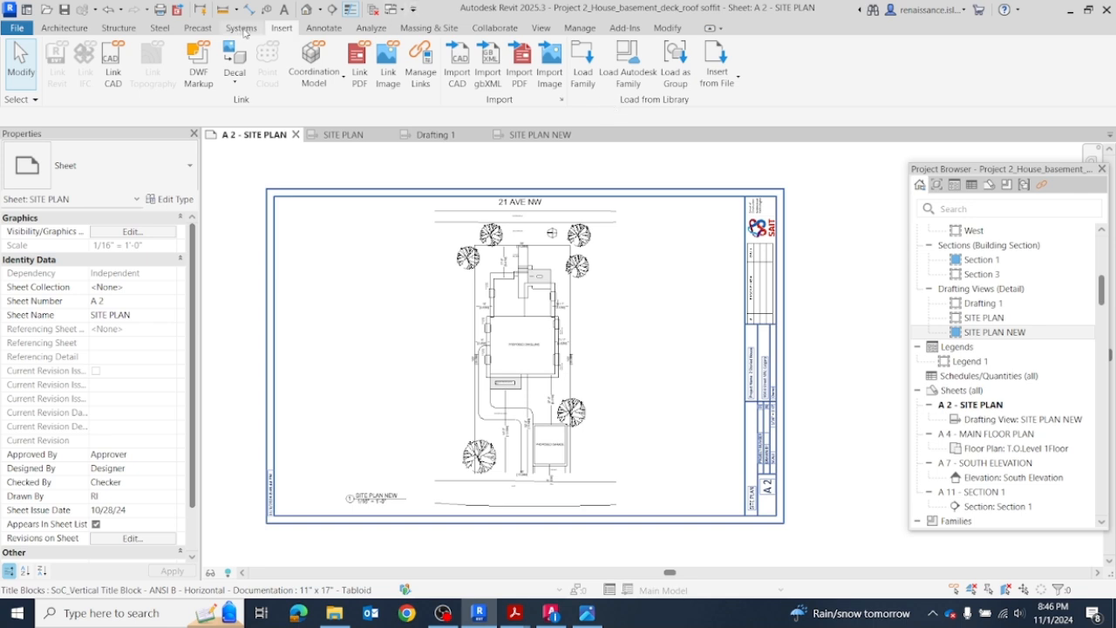
# Step: Create a new drafting view named SITE PLAN 1 at 1/16" = 1'-0" scale
pyautogui.click(543, 31)
pyautogui.click(659, 48)
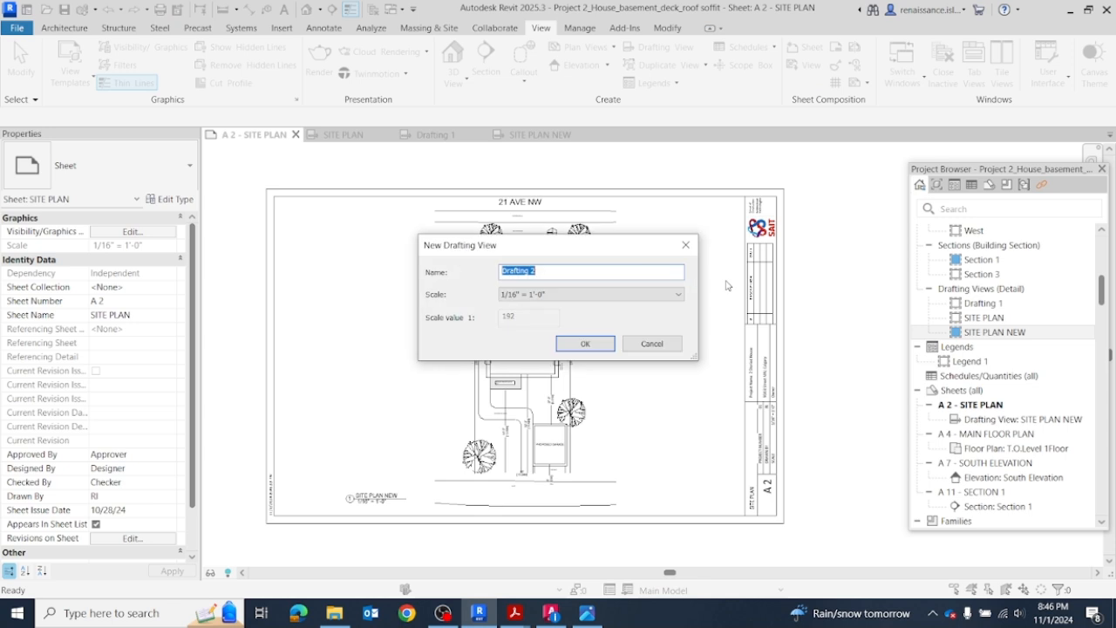
pyautogui.write('SITE PLAN 1')
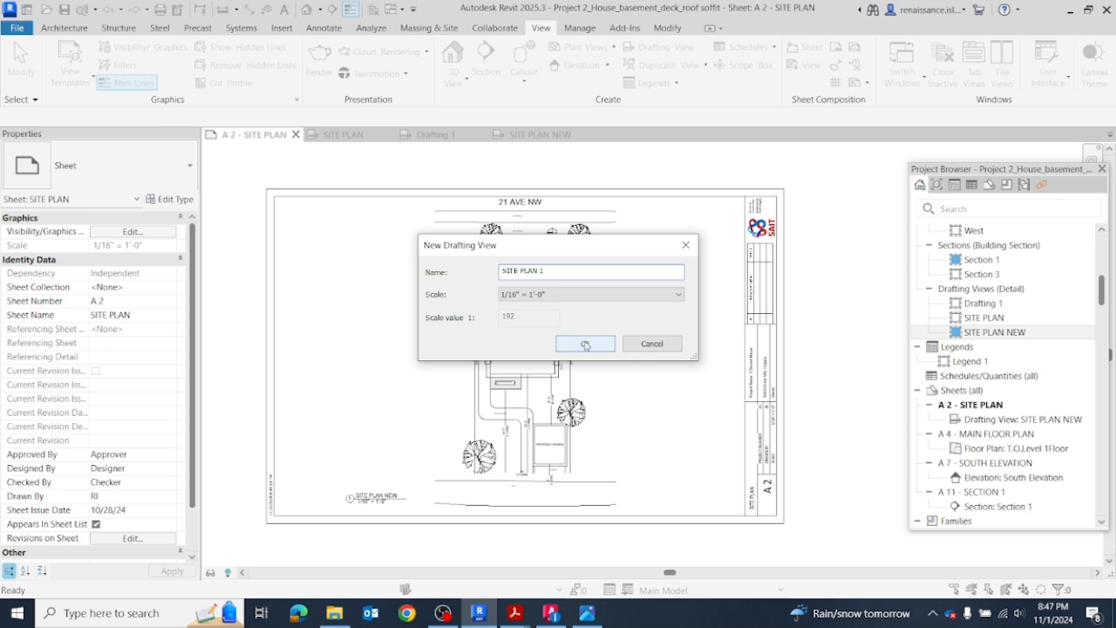
pyautogui.click(585, 343)
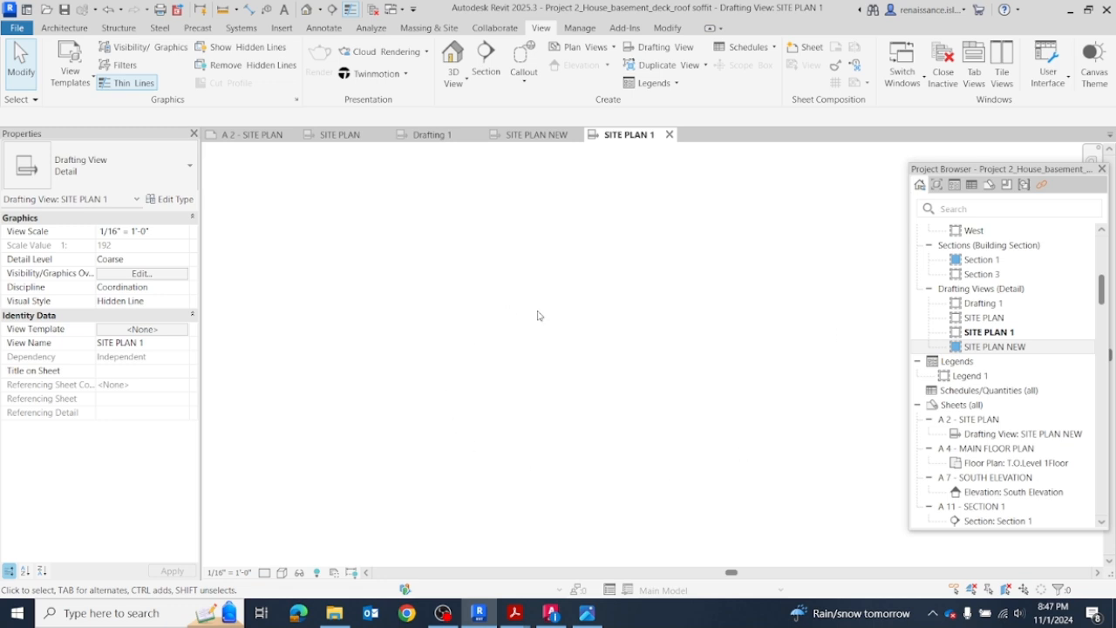
# Step: Start a PDF import into the drafting view and browse to OneDrive's 2024 Fall smester 1 folder, subfolder Tech
pyautogui.click(281, 27)
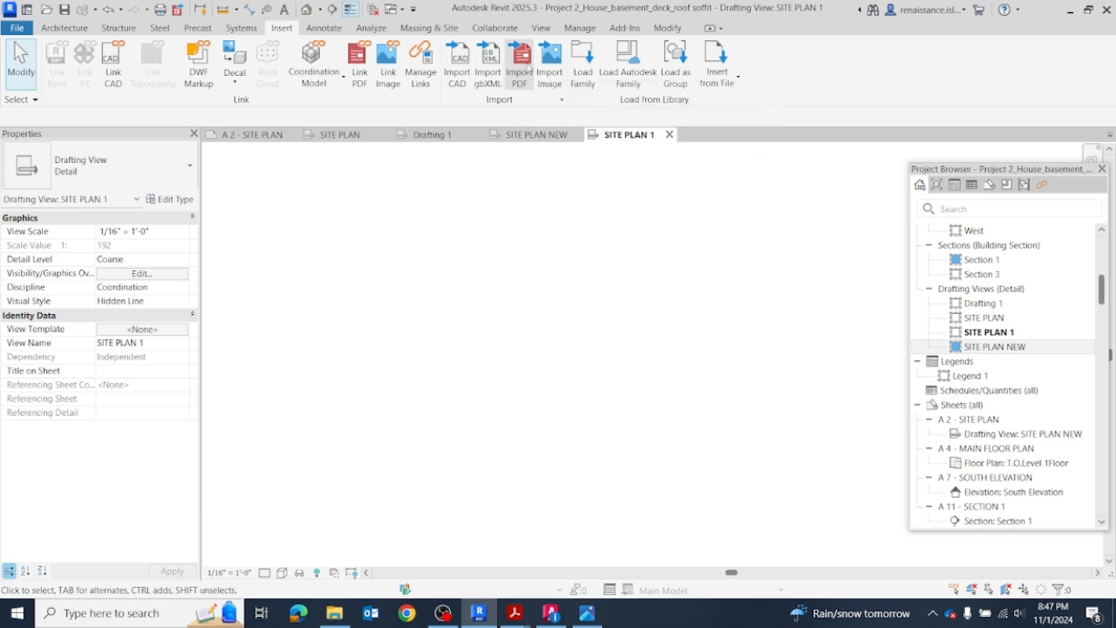
pyautogui.click(521, 61)
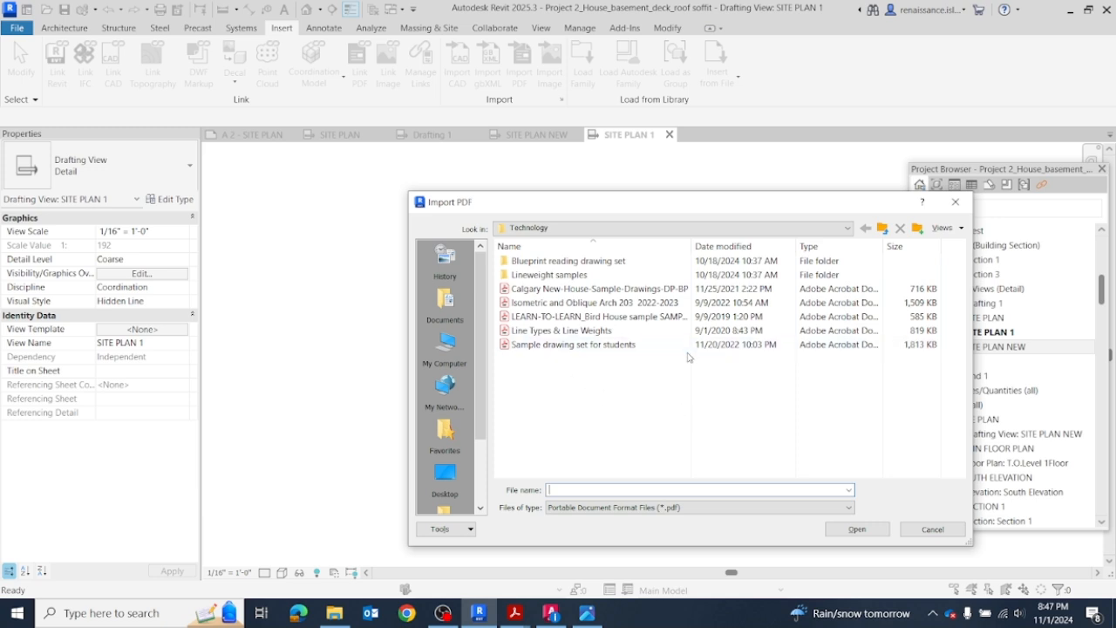
pyautogui.moveTo(634, 206); pyautogui.dragTo(534, 174)
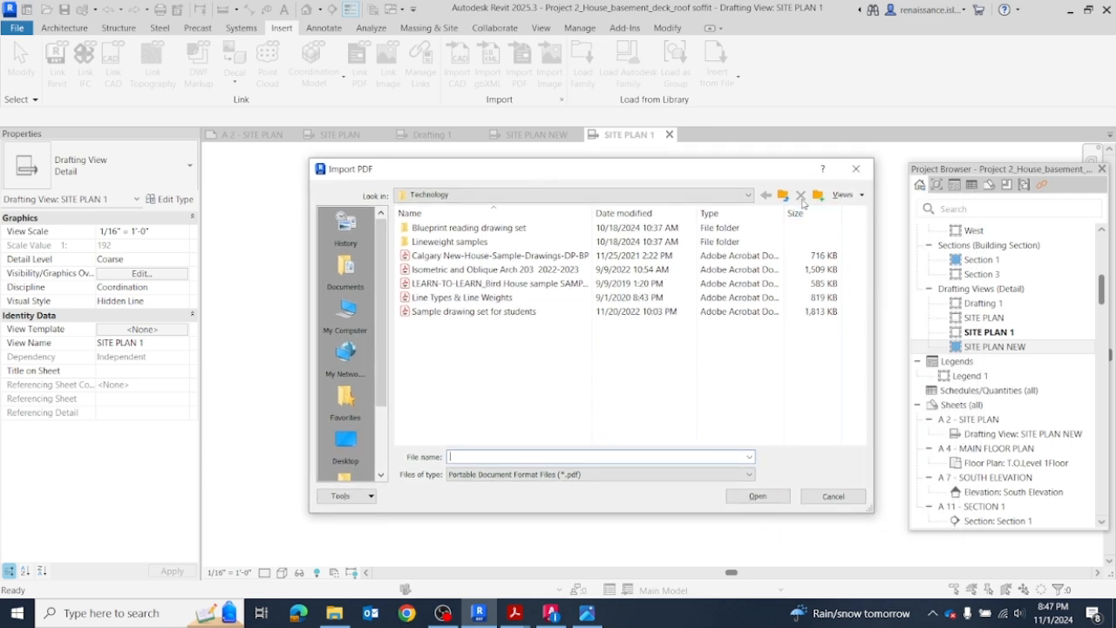
pyautogui.click(748, 195)
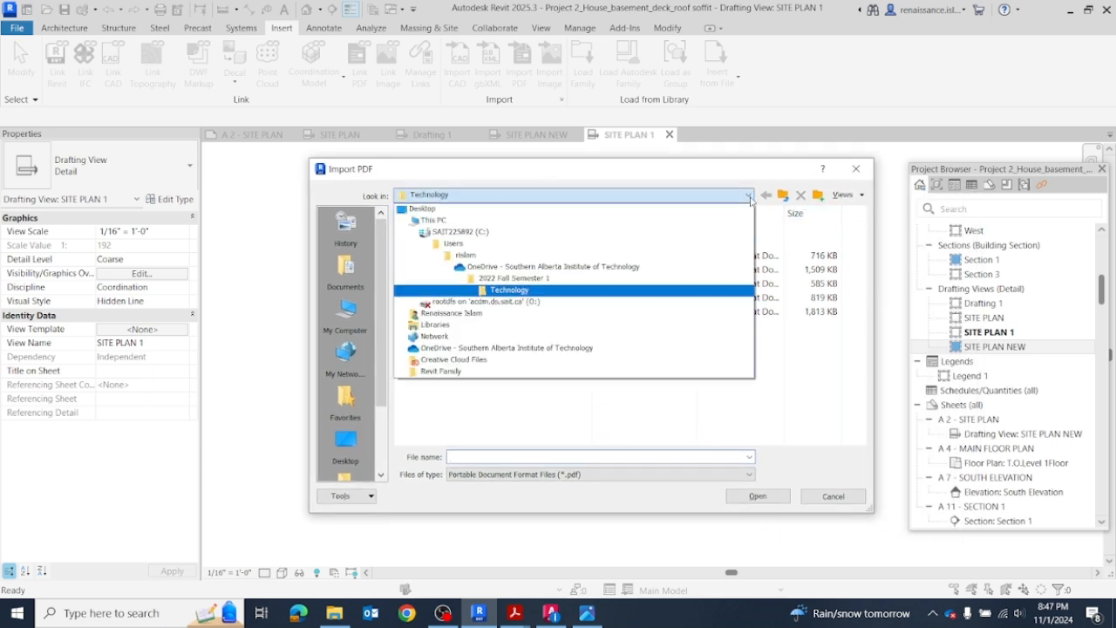
pyautogui.click(558, 267)
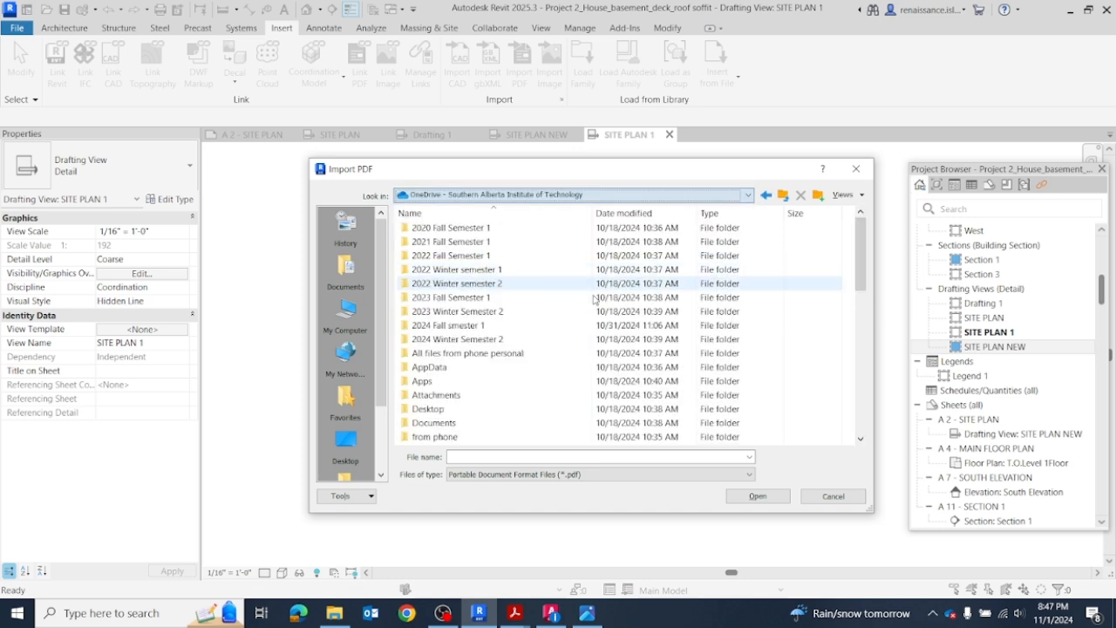
pyautogui.doubleClick(432, 325)
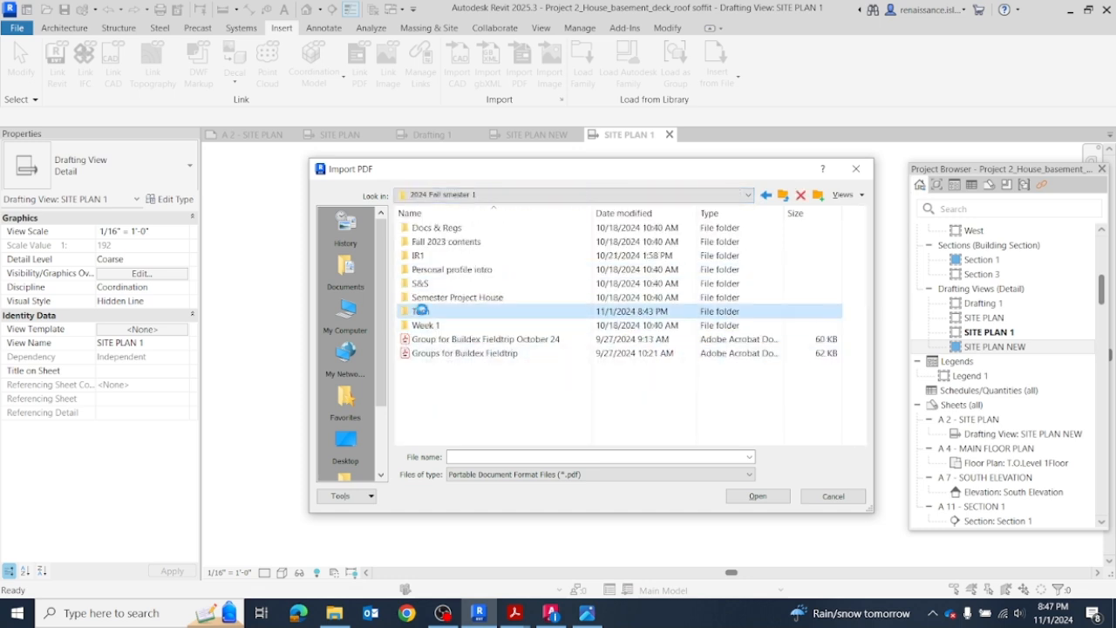
pyautogui.doubleClick(423, 312)
# Step: Import page 1 of HOUSE_Sample FOR REVIT _SITE PLAN.pdf at 300 DPI and place it in the SITE PLAN 1 view
pyautogui.click(537, 284)
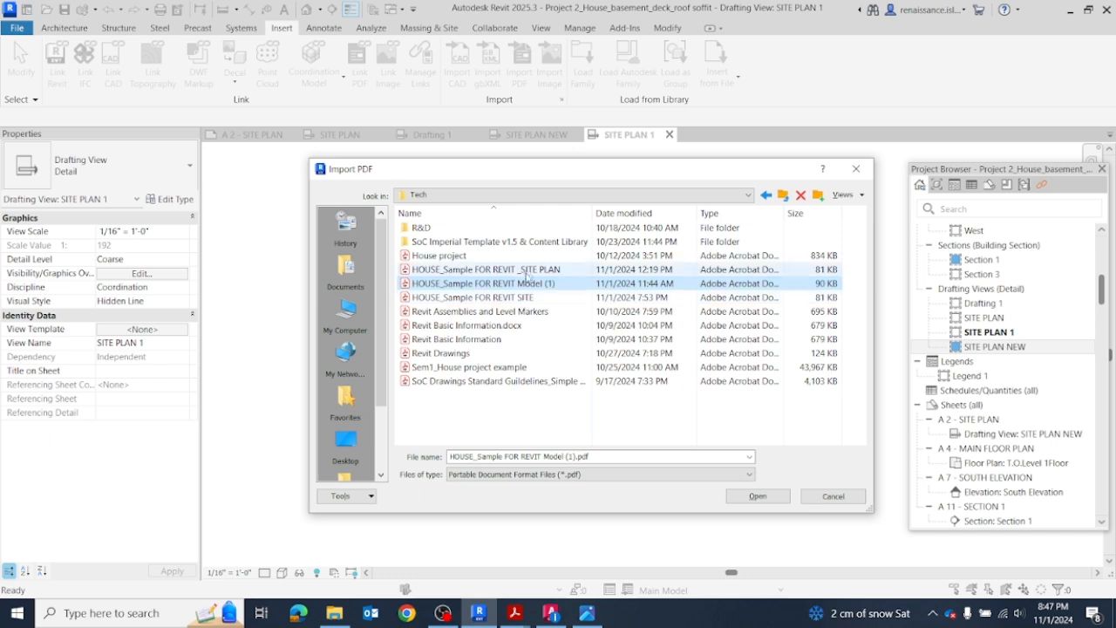
pyautogui.click(527, 271)
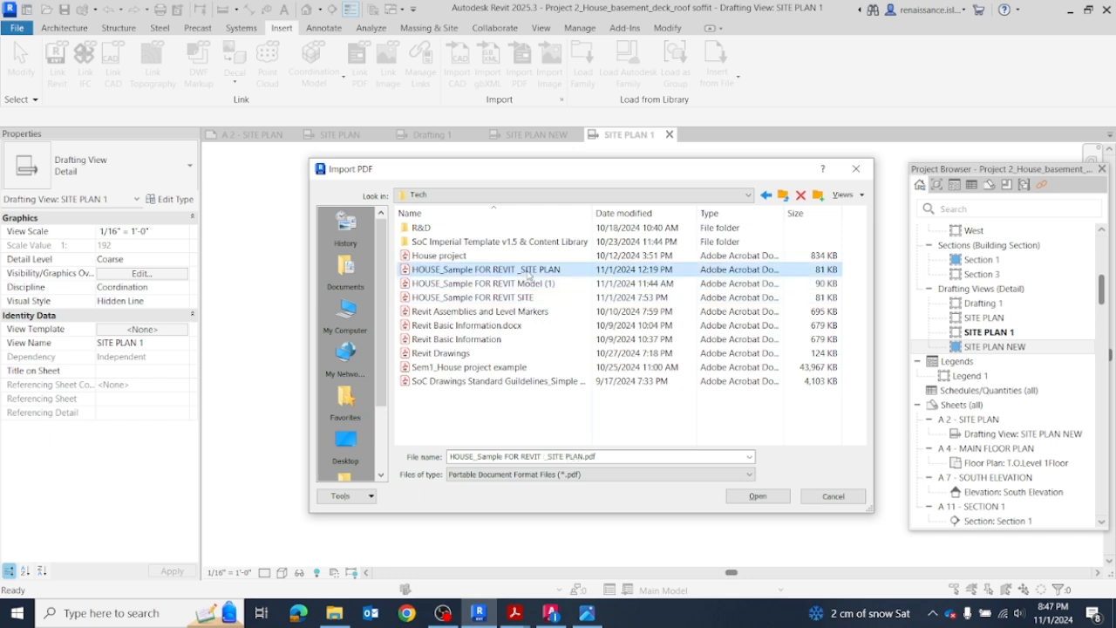
pyautogui.click(757, 496)
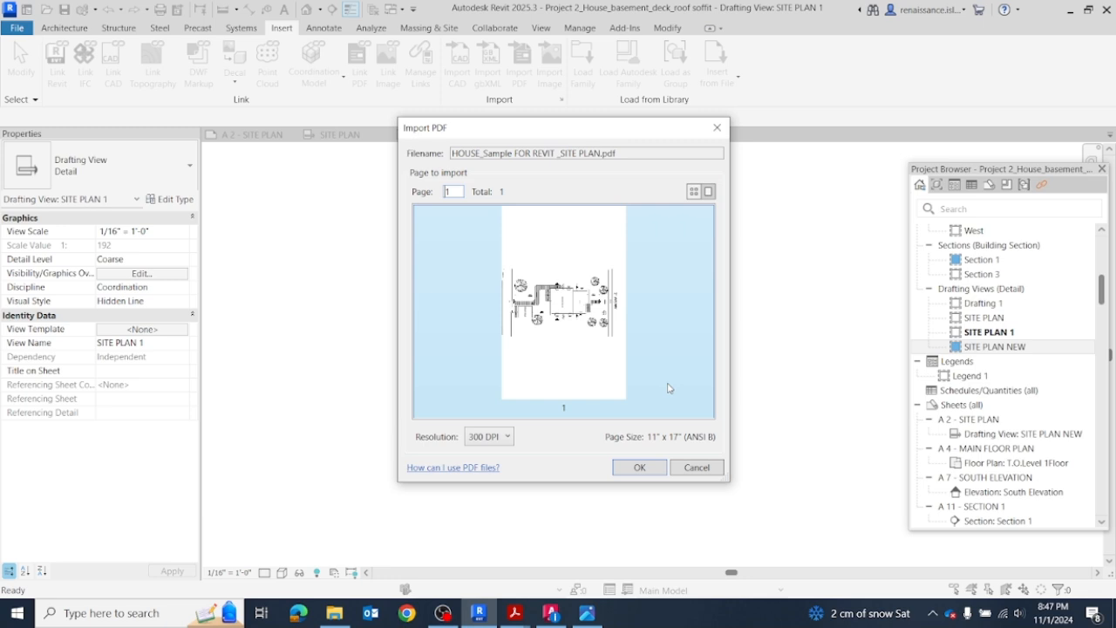
pyautogui.click(641, 467)
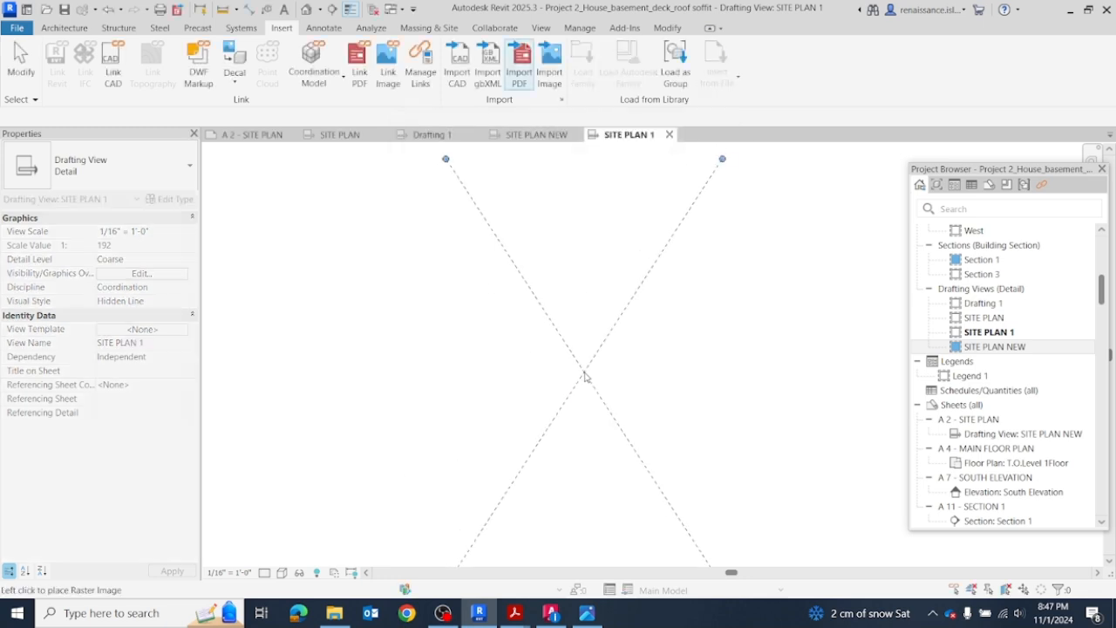
pyautogui.click(596, 349)
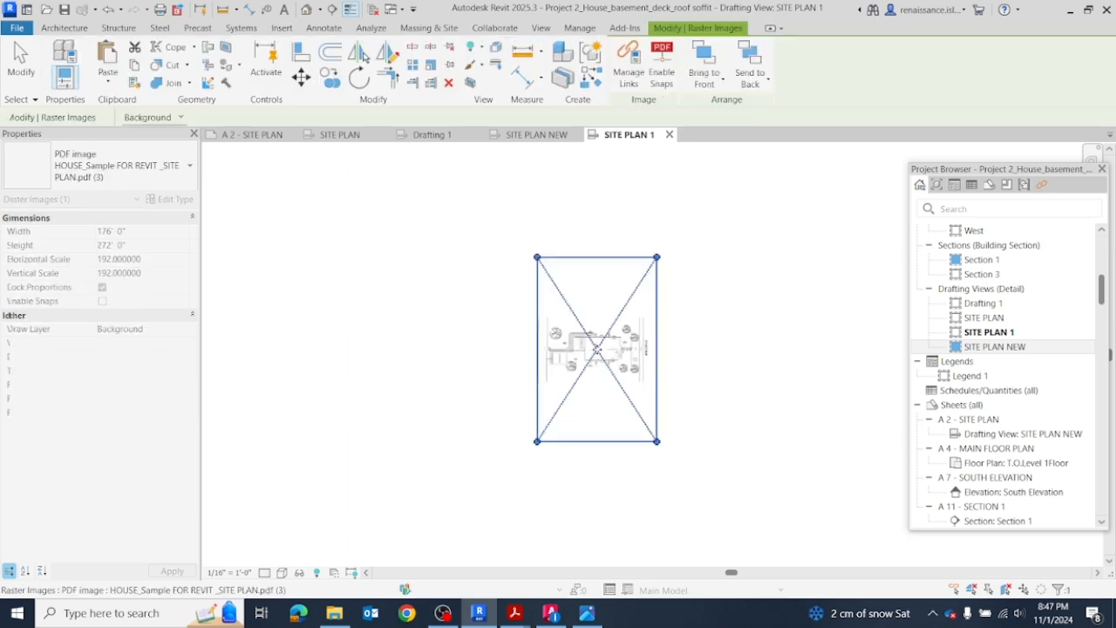
pyautogui.click(695, 351)
# Step: Compare the imported PDF's linework, hatches and text in SITE PLAN 1 with the exploded drawing in SITE PLAN NEW
pyautogui.scroll(3, 442, 348)
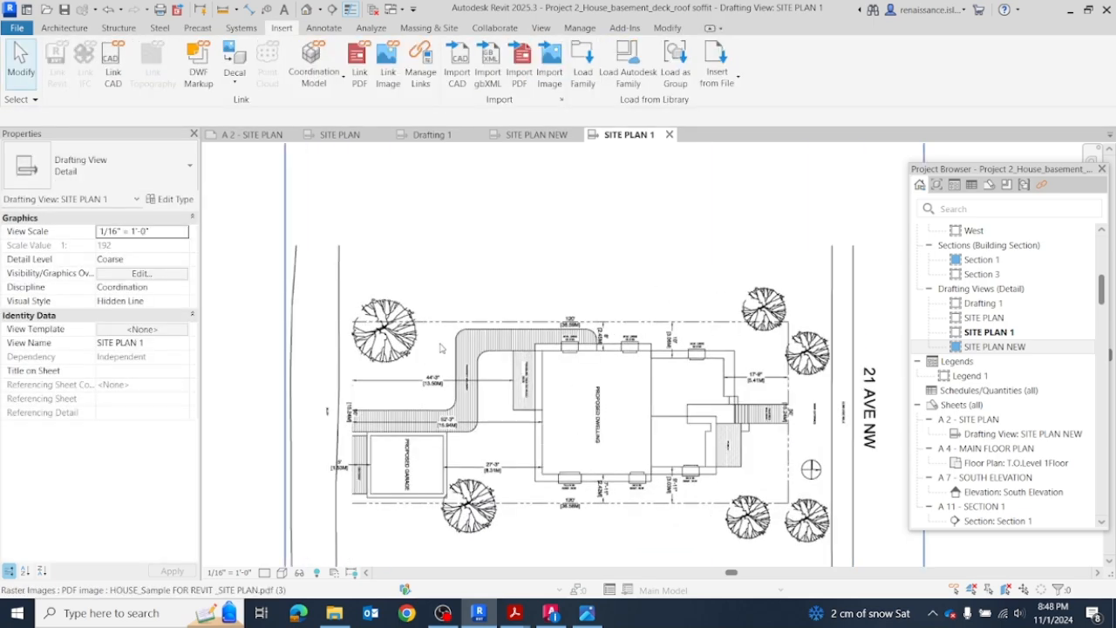
pyautogui.scroll(-1, 510, 322)
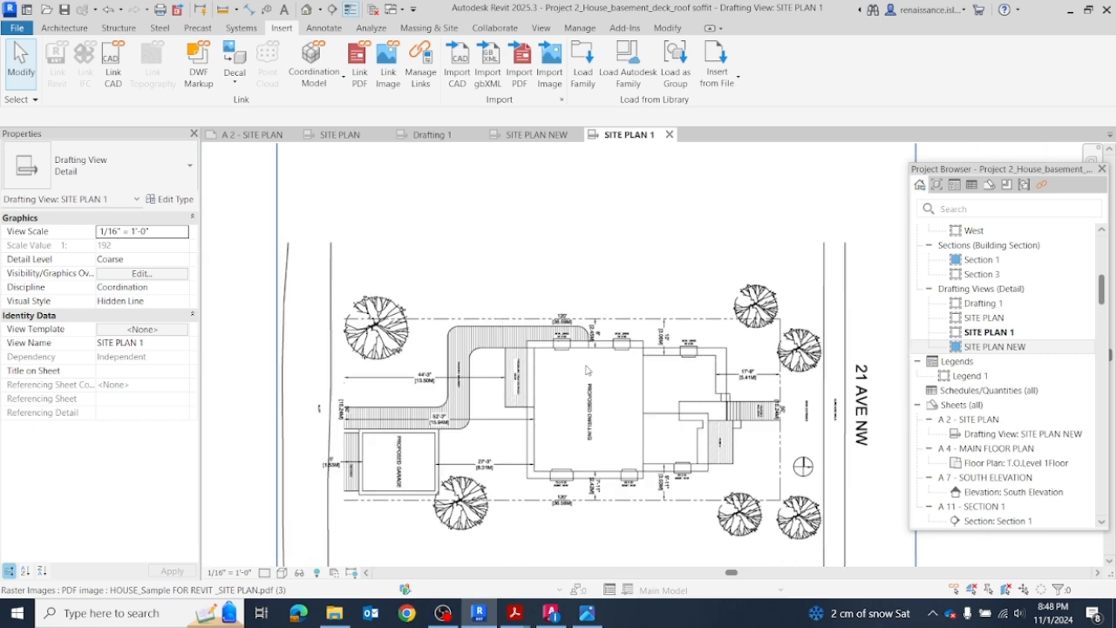
pyautogui.click(526, 135)
pyautogui.scroll(2, 687, 359)
pyautogui.scroll(2, 732, 440)
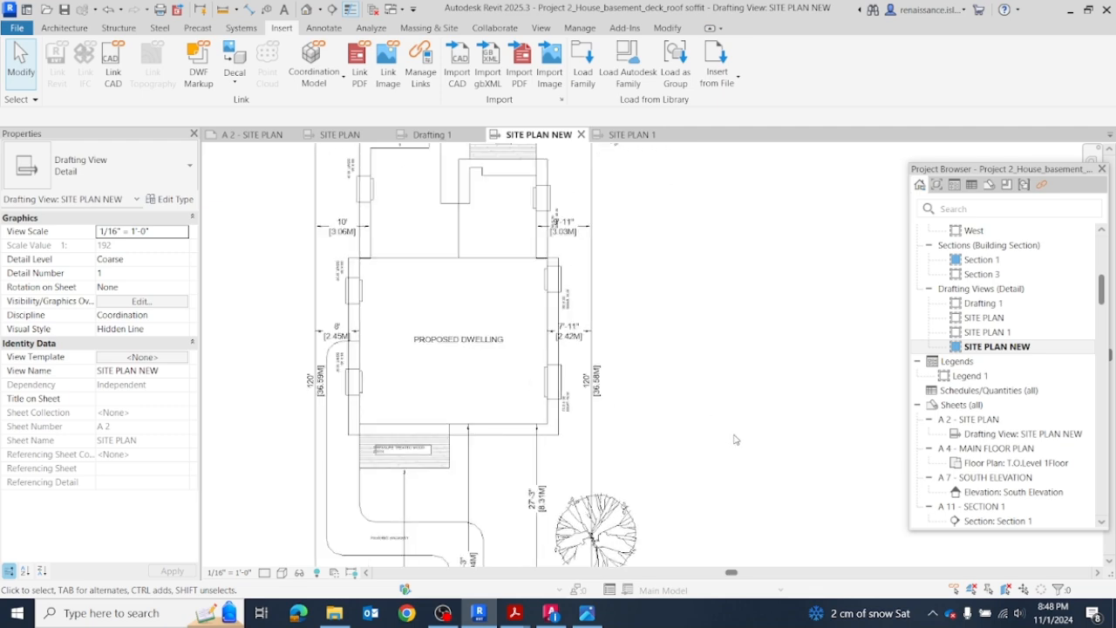
pyautogui.scroll(-3, 736, 441)
pyautogui.click(622, 135)
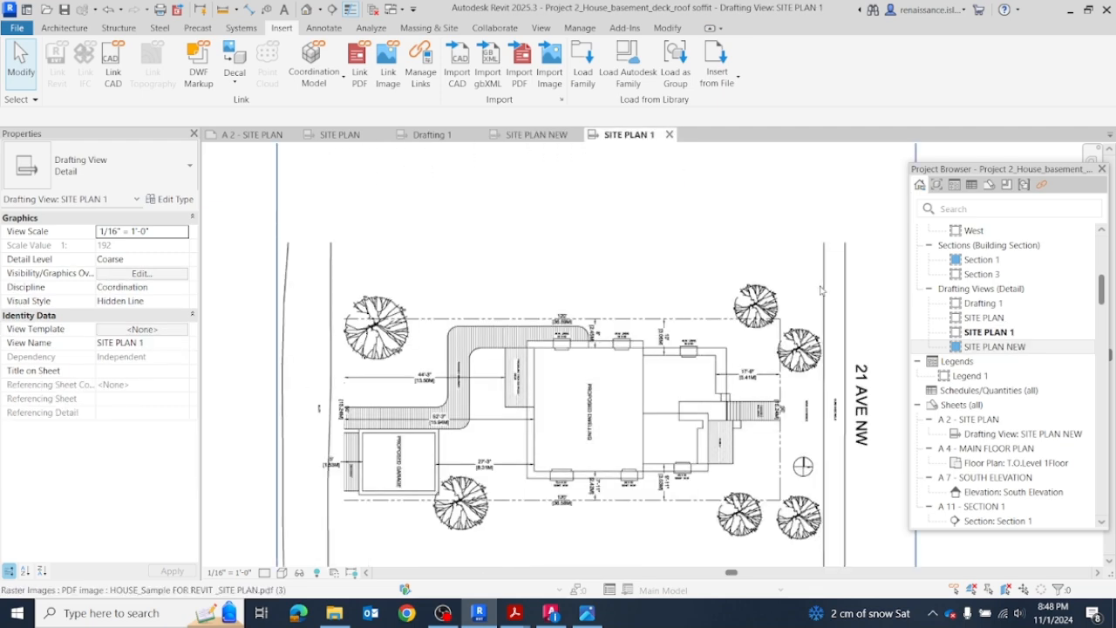
pyautogui.scroll(-1, 558, 257)
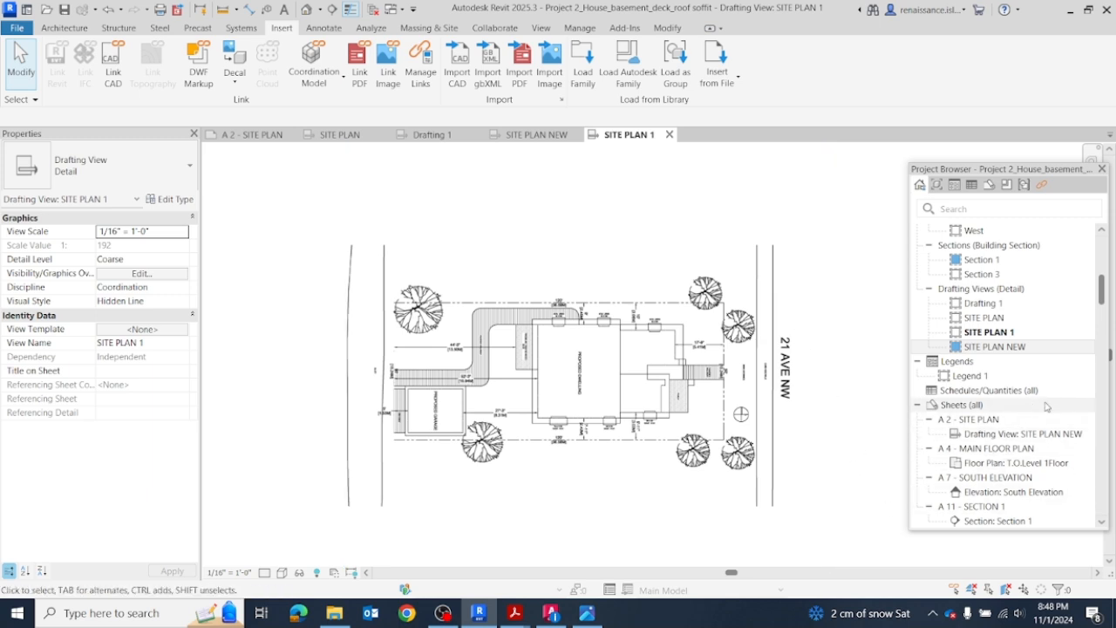
# Step: Duplicate sheet A 2 - SITE PLAN as an empty sheet
pyautogui.rightClick(983, 424)
pyautogui.moveTo(952, 244)
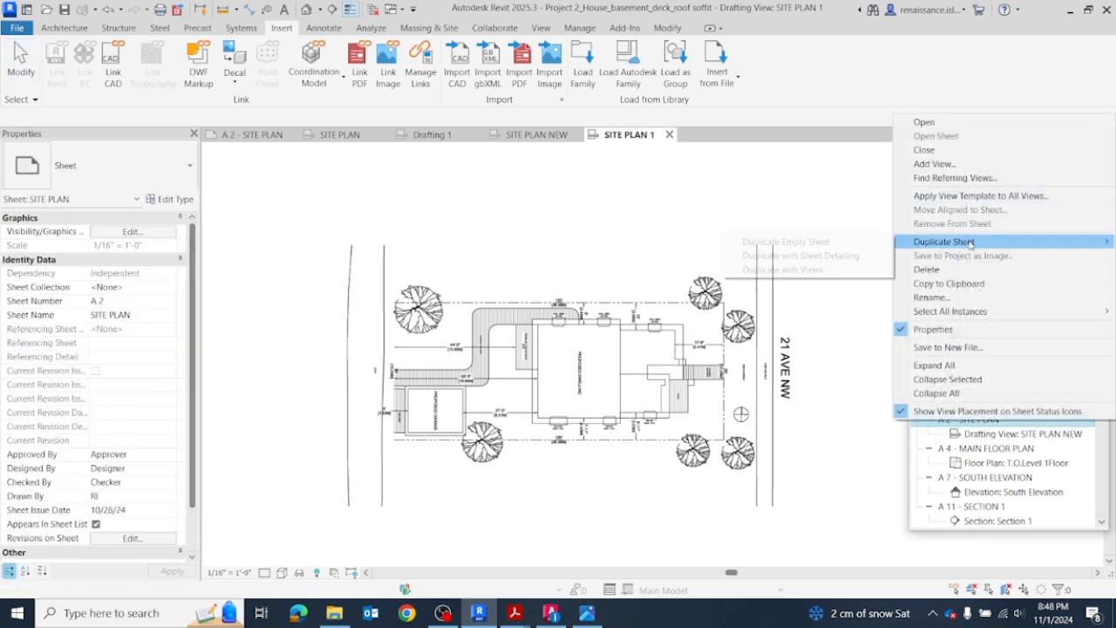
pyautogui.click(842, 242)
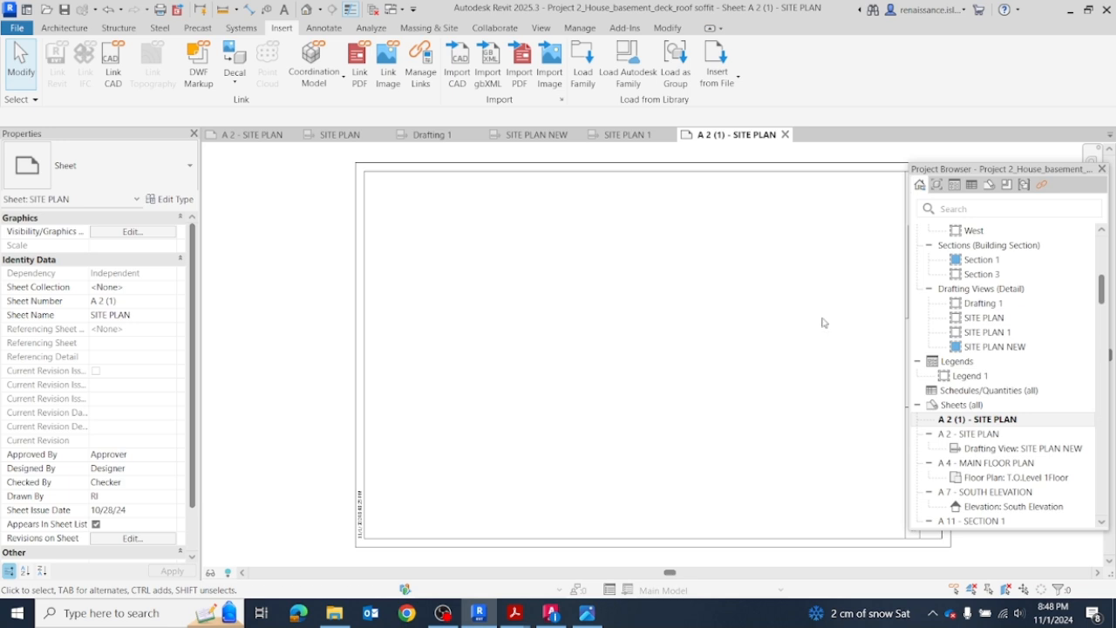
pyautogui.rightClick(995, 419)
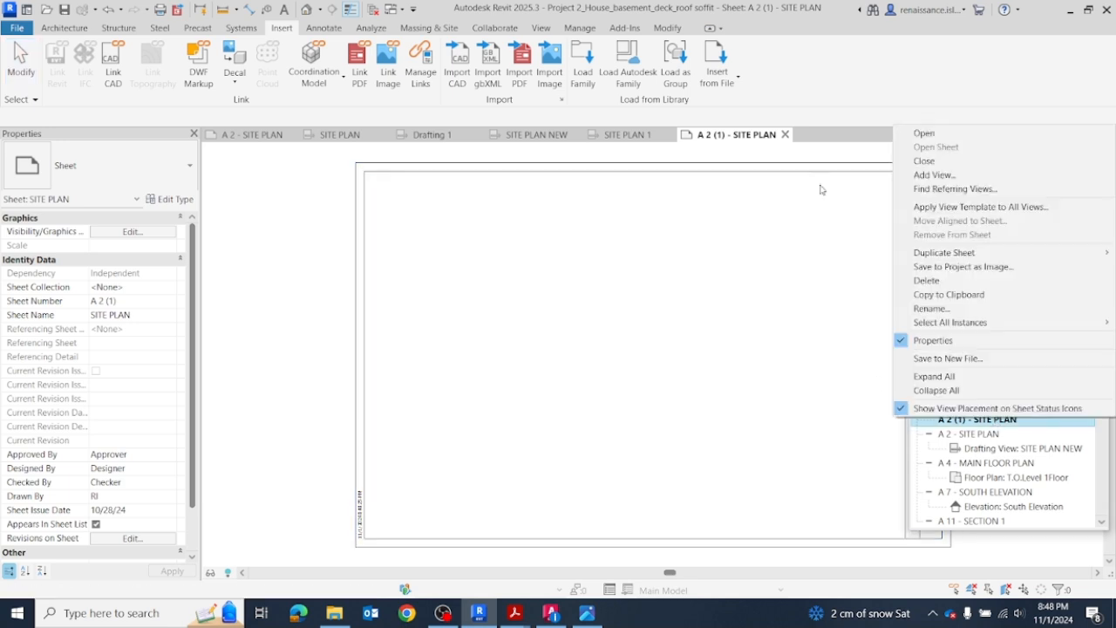
pyautogui.click(840, 160)
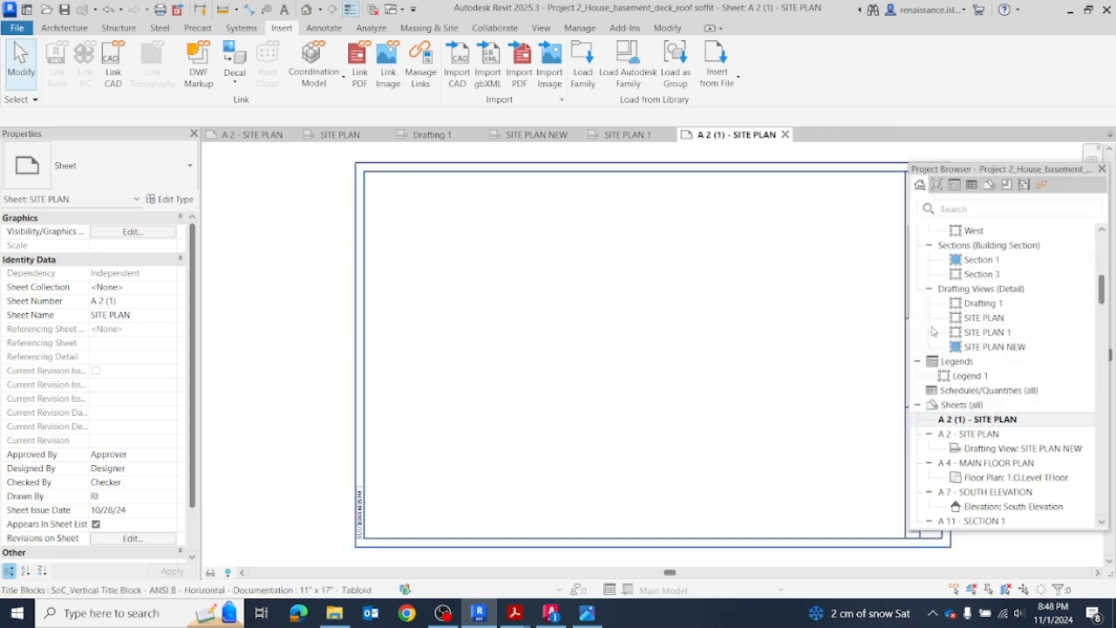
# Step: Place the SITE PLAN 1 drafting view on sheet A 2 (1) with the site plan drawing inside the title block border
pyautogui.click(990, 333)
pyautogui.moveTo(563, 351); pyautogui.dragTo(656, 357)
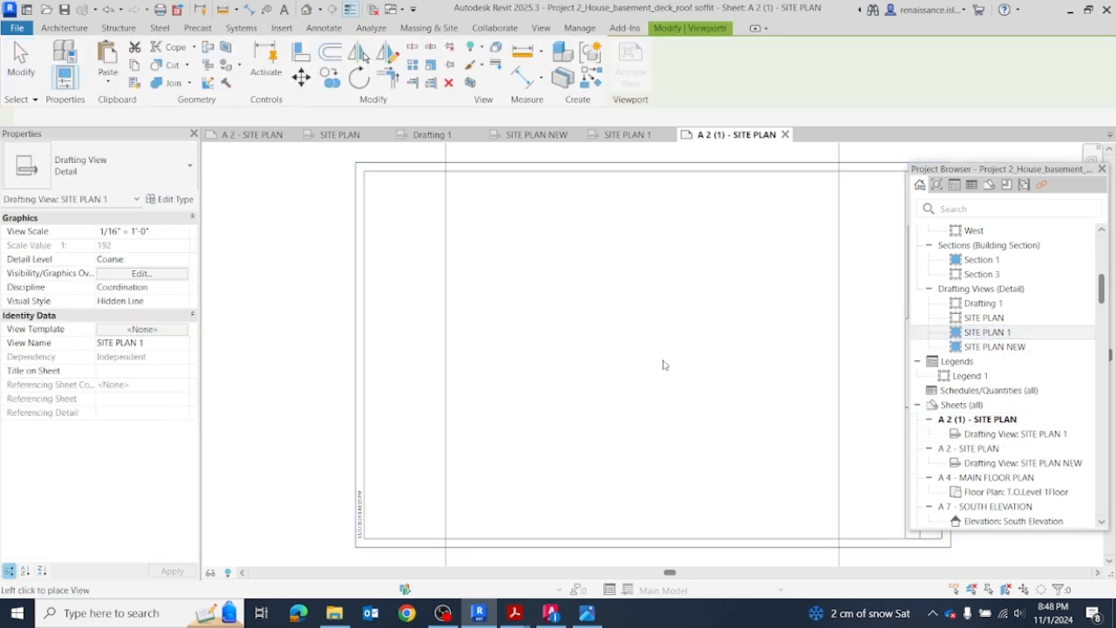
pyautogui.click(682, 352)
pyautogui.scroll(-5, 679, 347)
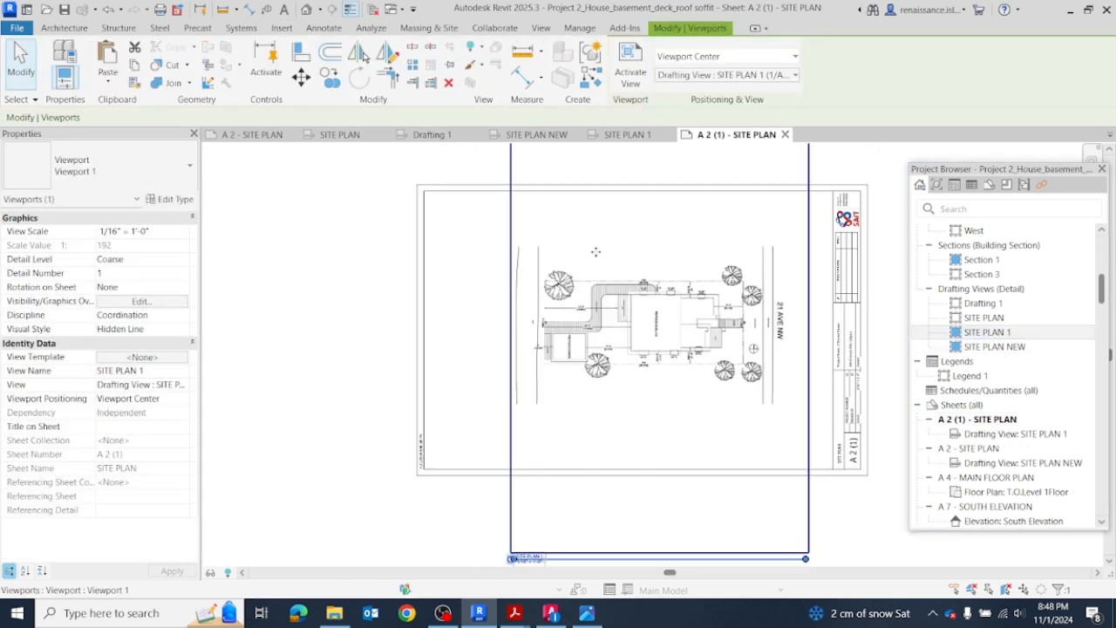
pyautogui.click(810, 288)
pyautogui.scroll(3, 785, 266)
pyautogui.click(602, 410)
pyautogui.click(586, 375)
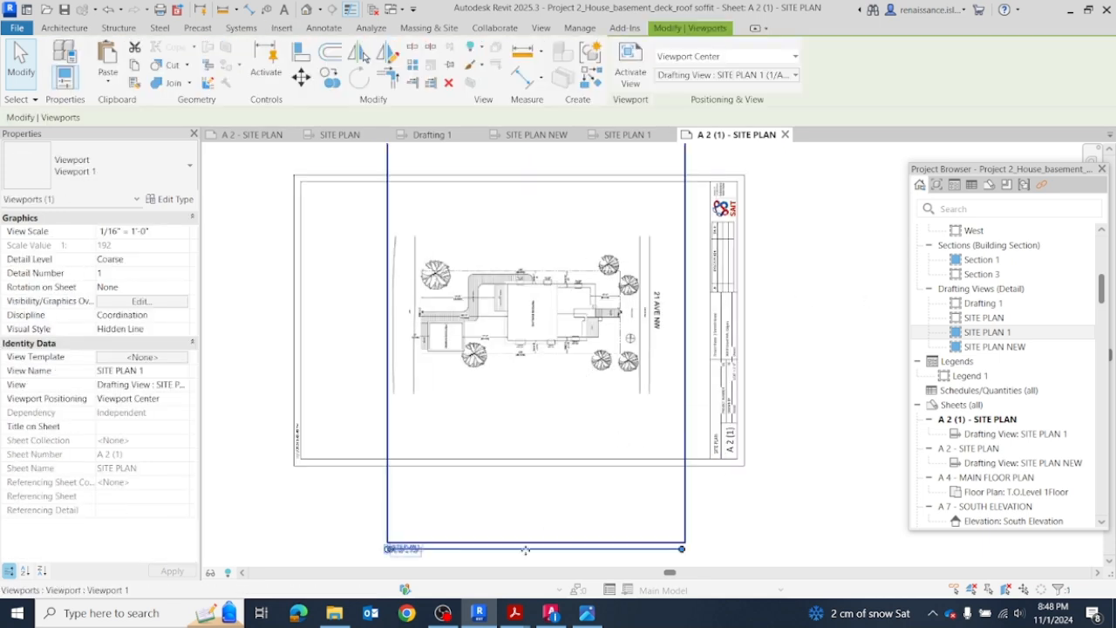
pyautogui.click(672, 559)
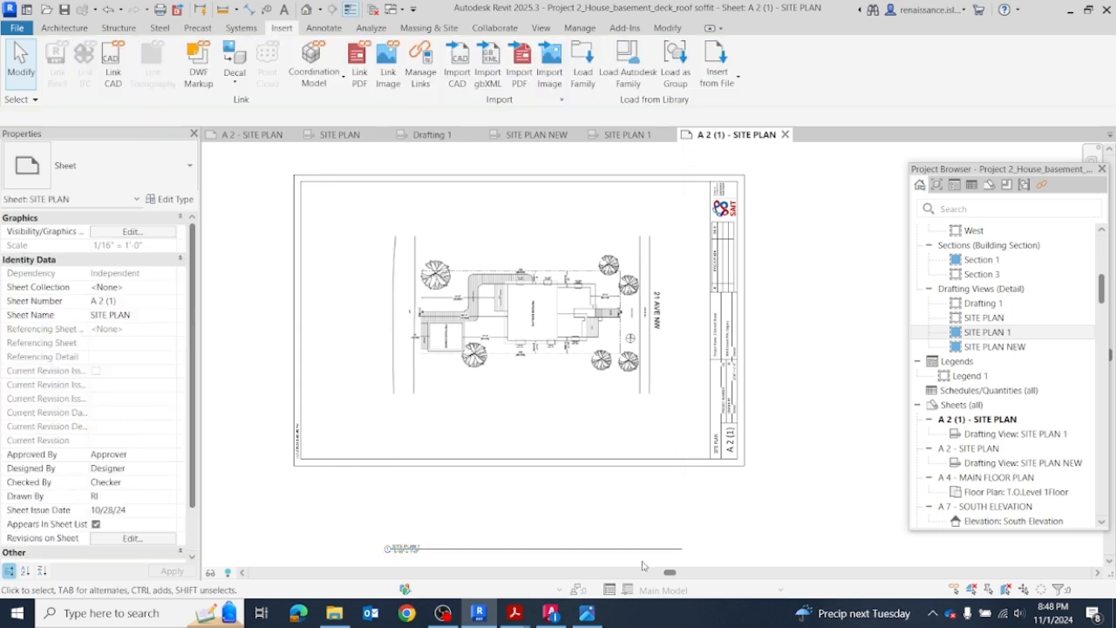
# Step: Move the SITE PLAN 1 view title up inside the sheet border, just below the site plan drawing
pyautogui.click(445, 551)
pyautogui.moveTo(445, 547); pyautogui.dragTo(445, 416)
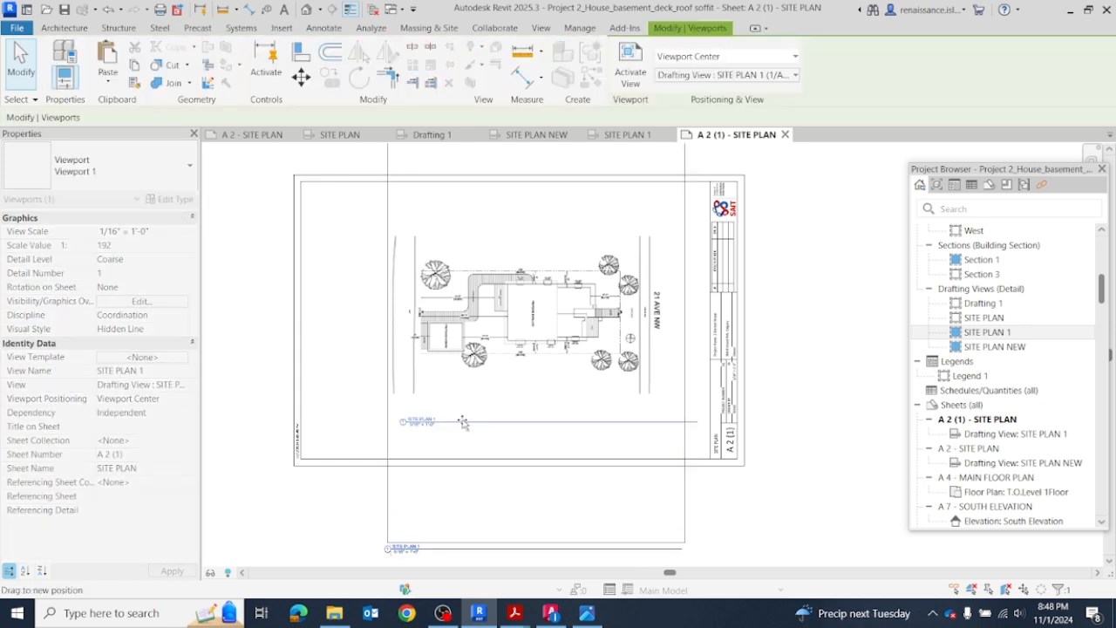
pyautogui.click(721, 491)
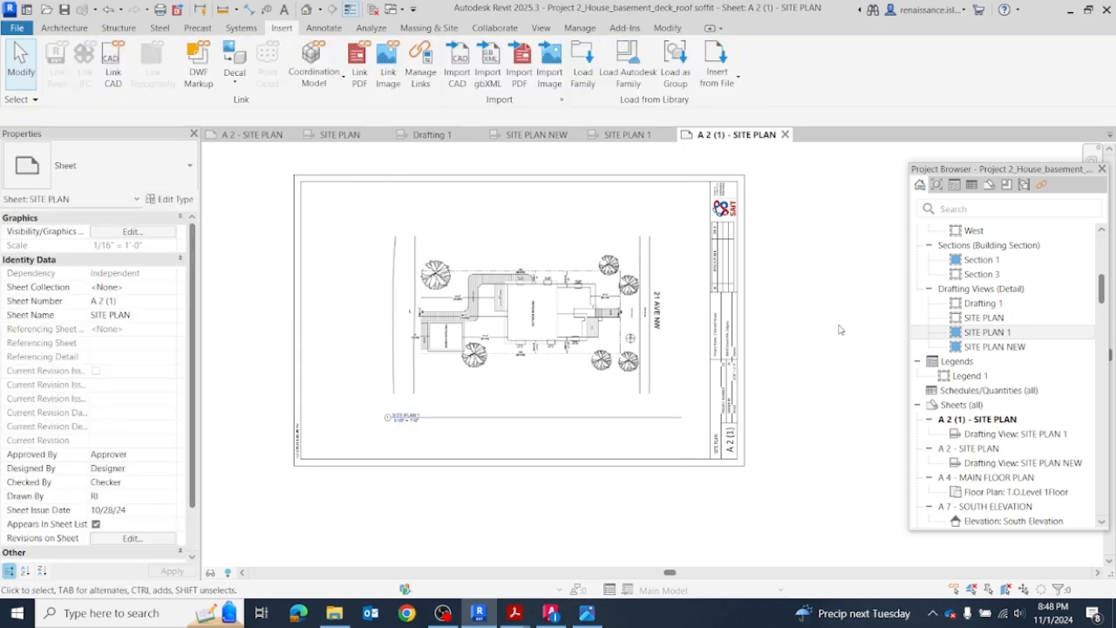
pyautogui.scroll(3, 575, 225)
pyautogui.scroll(-2, 857, 279)
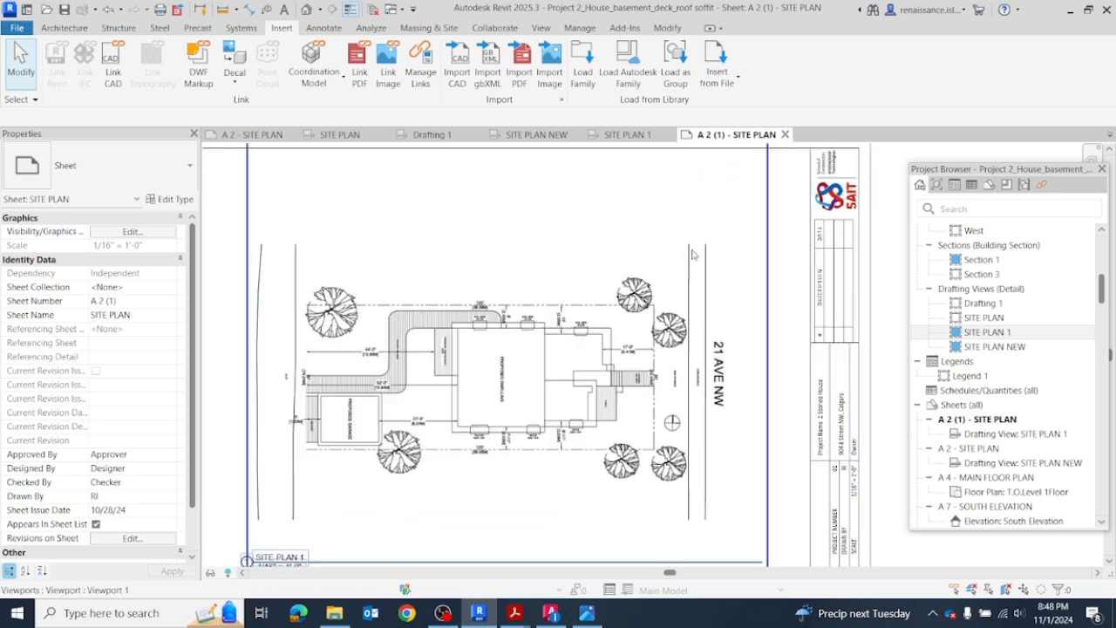
pyautogui.scroll(-3, 720, 244)
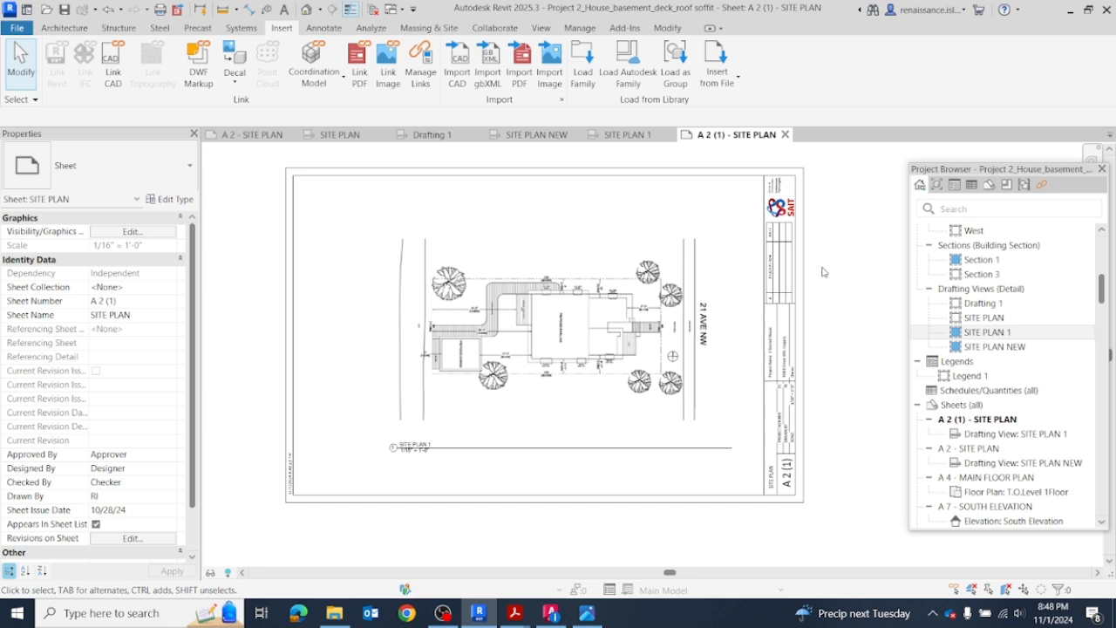
# Step: Compare the PDF-based site plan view and sheet A 2 (1) with SITE PLAN NEW, sheet A 2 and the source drawing in AutoCAD
pyautogui.click(624, 134)
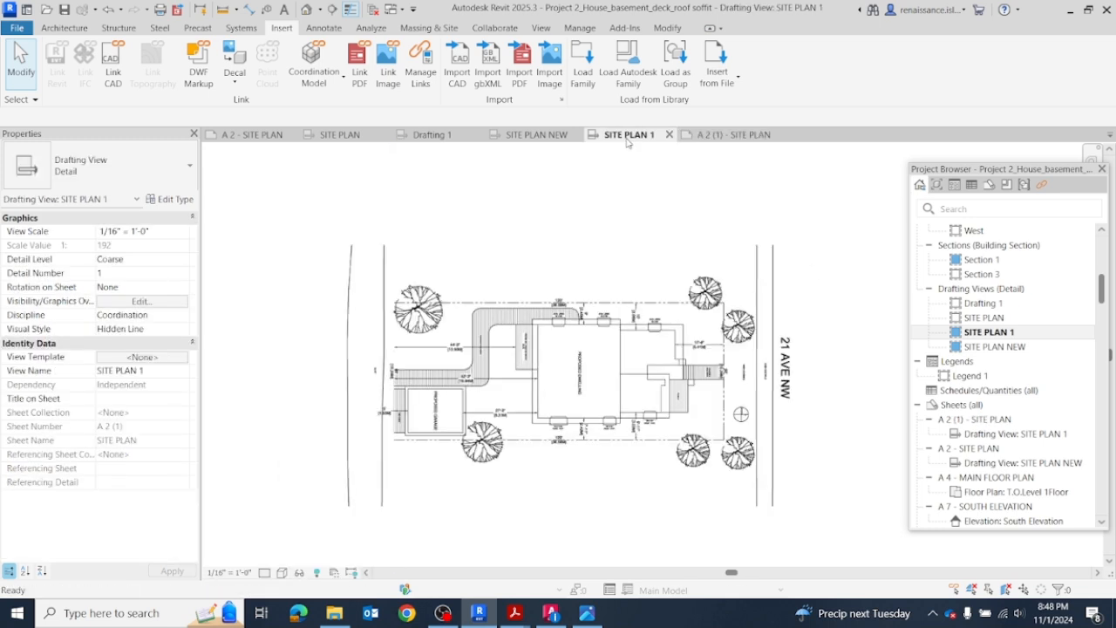
pyautogui.click(536, 134)
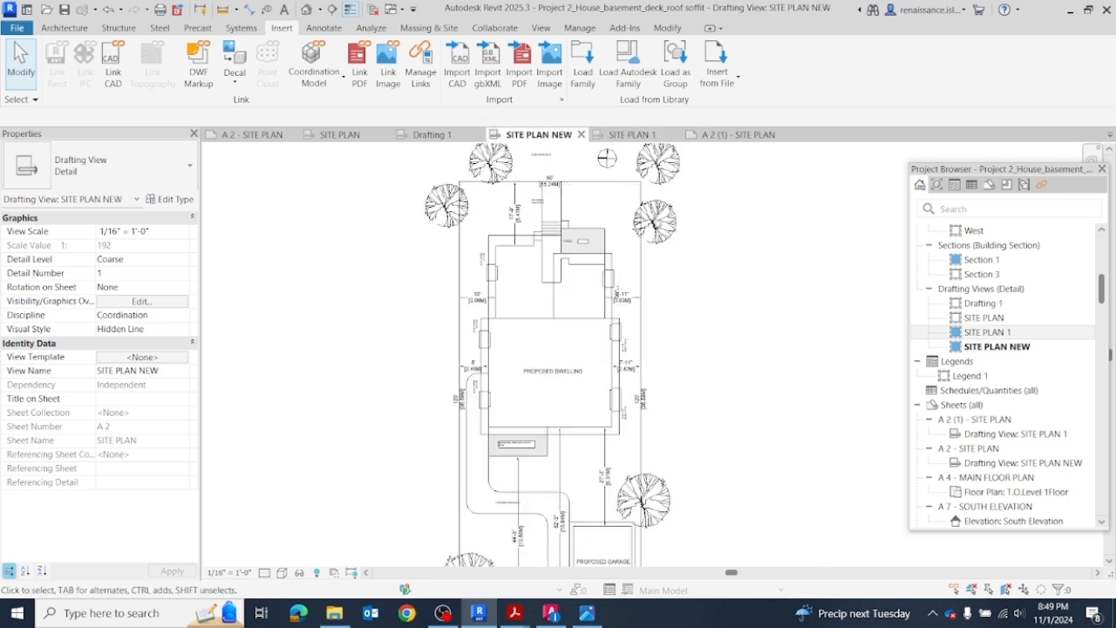
pyautogui.click(253, 136)
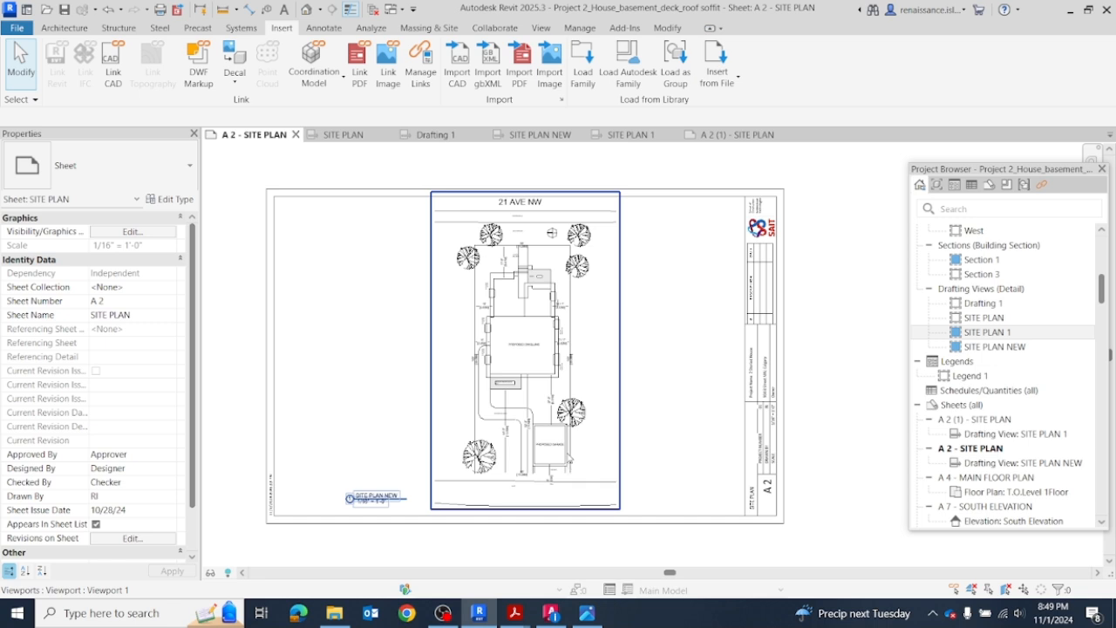
pyautogui.click(551, 613)
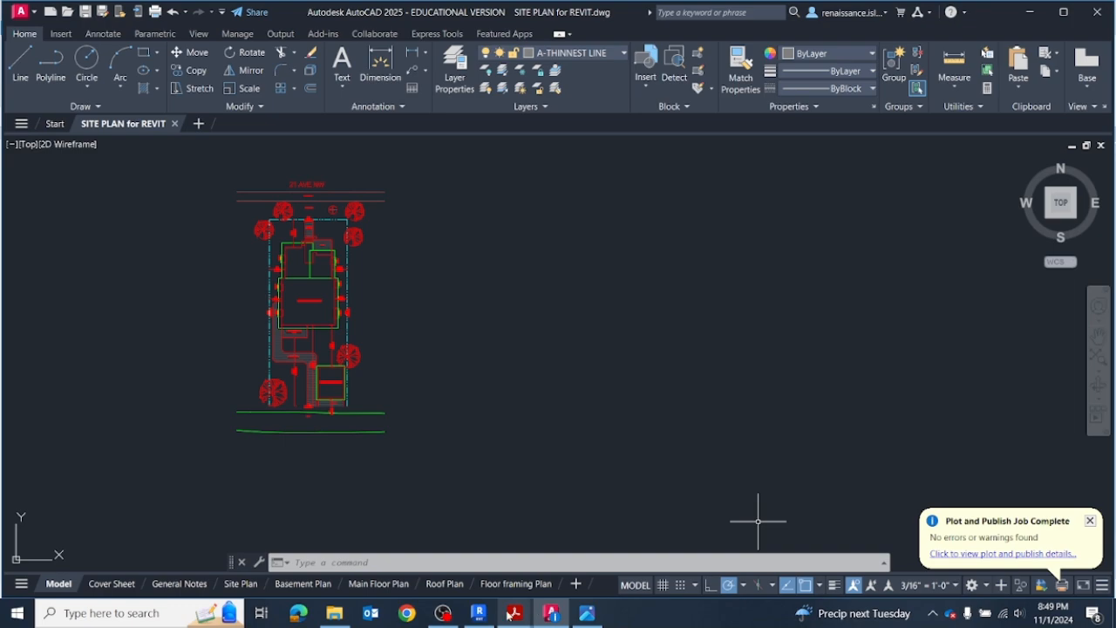
pyautogui.click(479, 614)
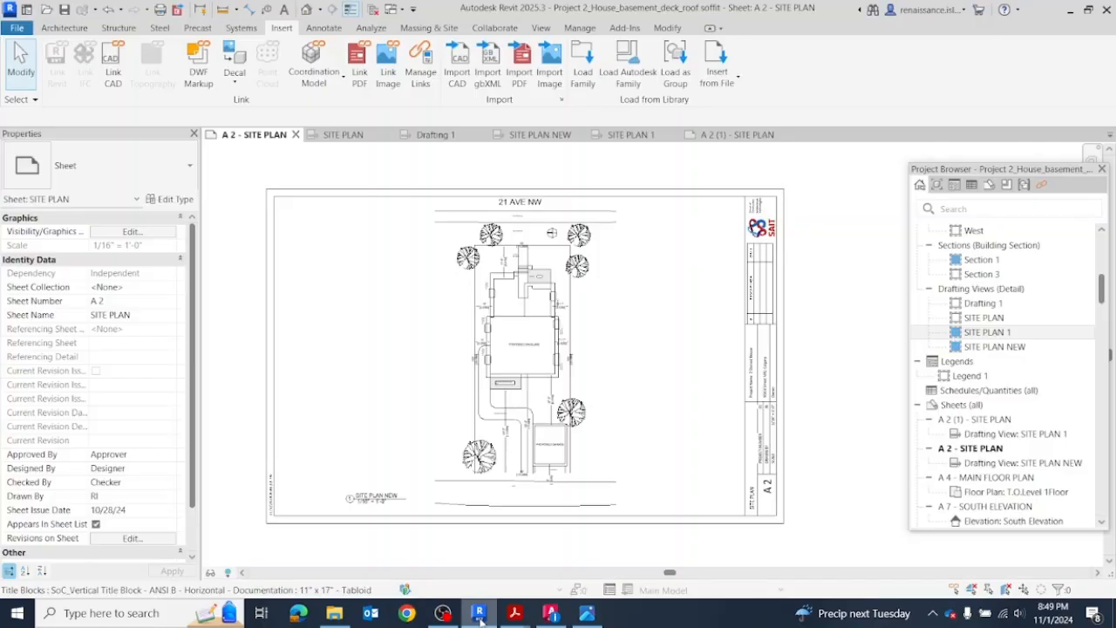
pyautogui.click(750, 135)
pyautogui.click(645, 315)
pyautogui.click(846, 411)
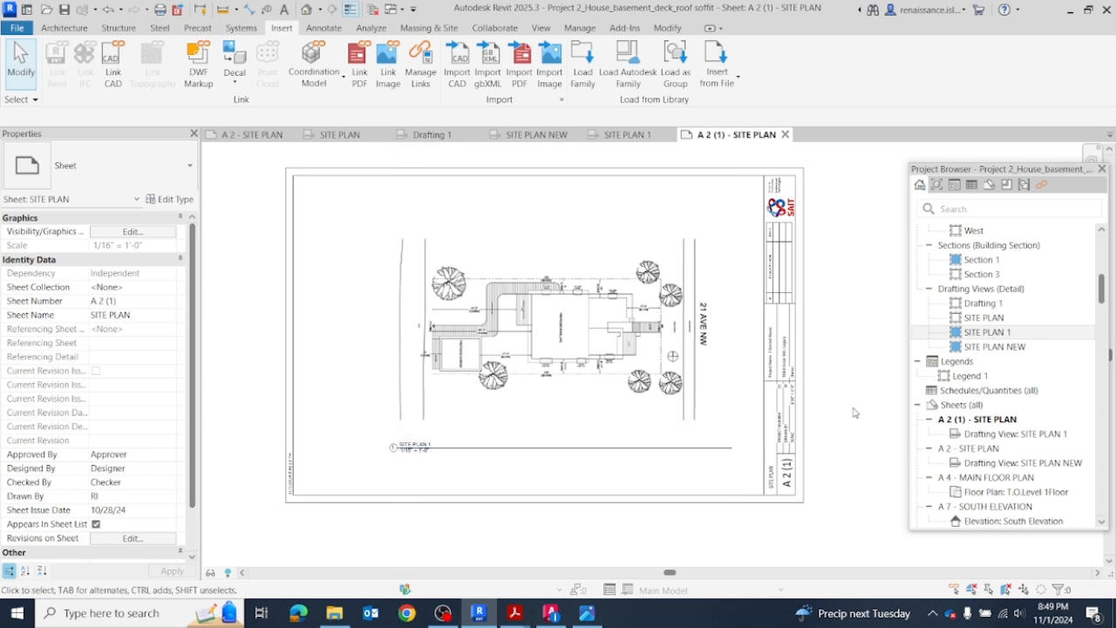